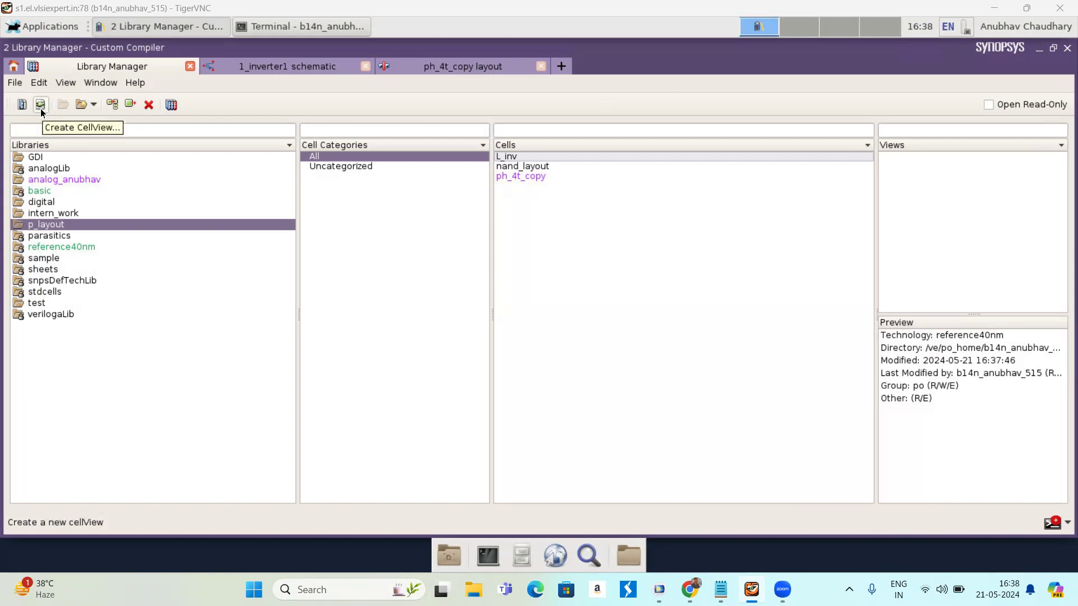
- Create a layout cellview for a new cell named layout_inv in the p_layout library and open it in the Layout Editor
left_click(41, 107)
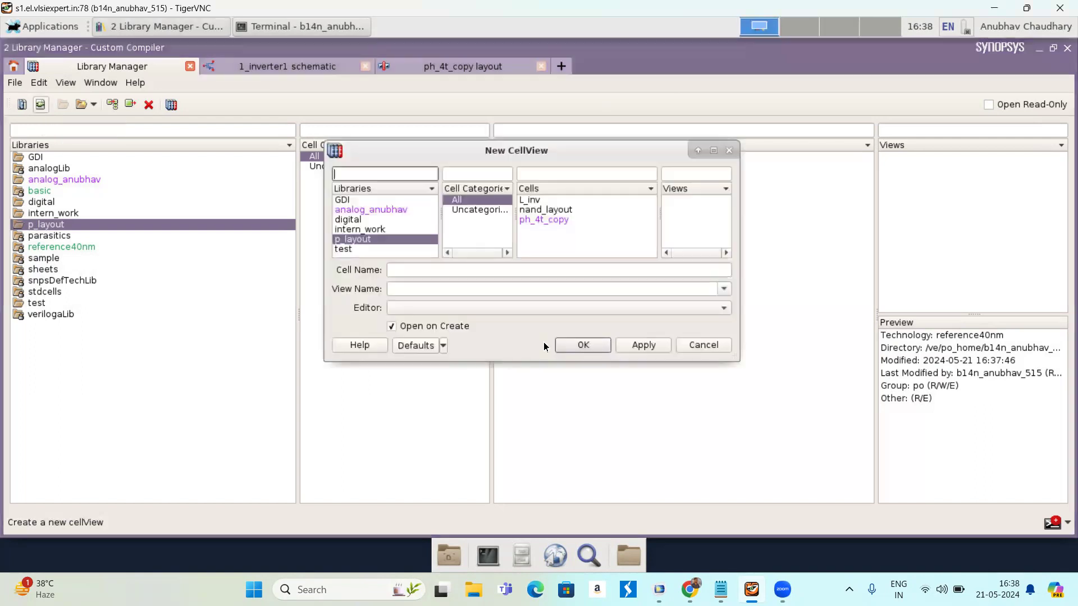
left_click(429, 268)
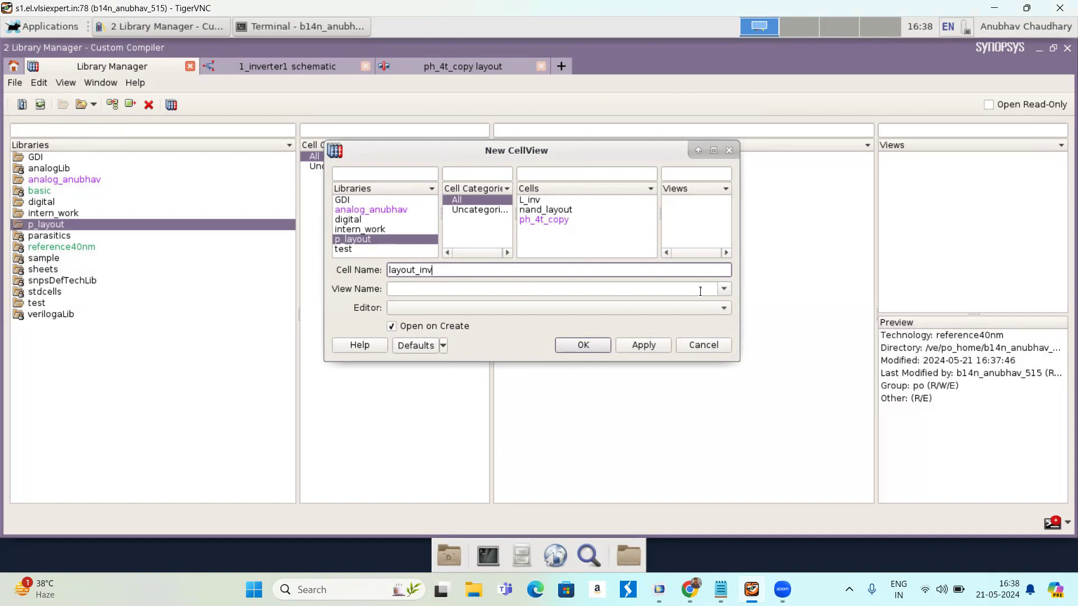
left_click(723, 291)
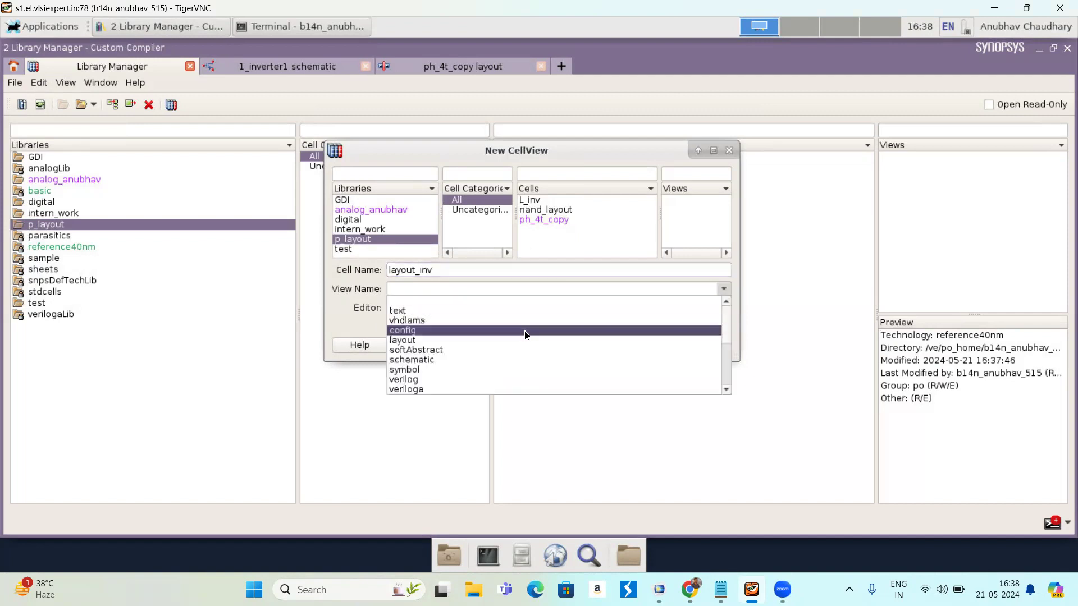
left_click(524, 339)
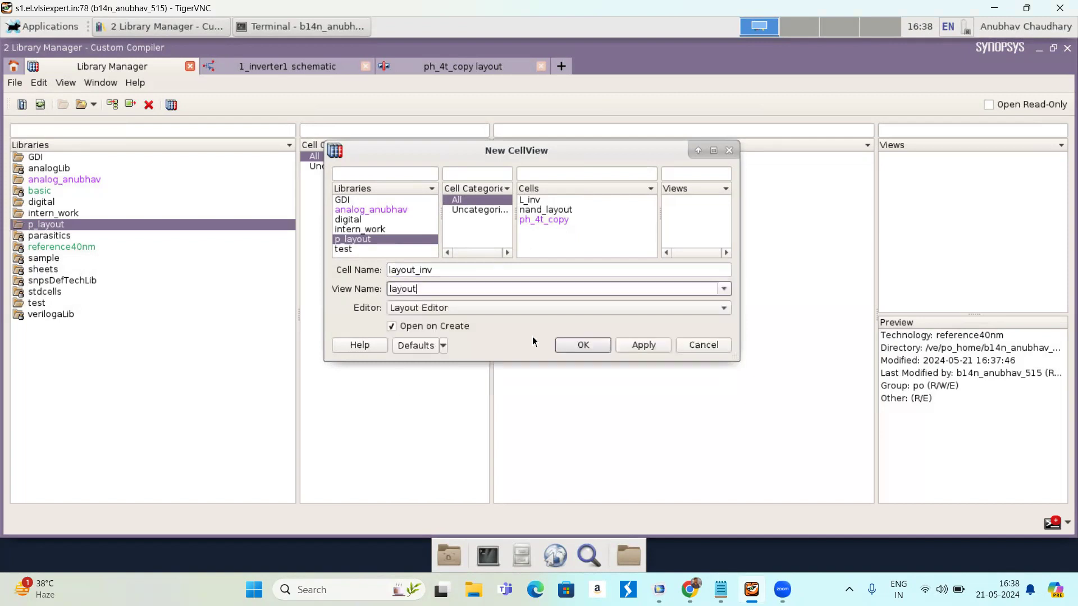
left_click(579, 347)
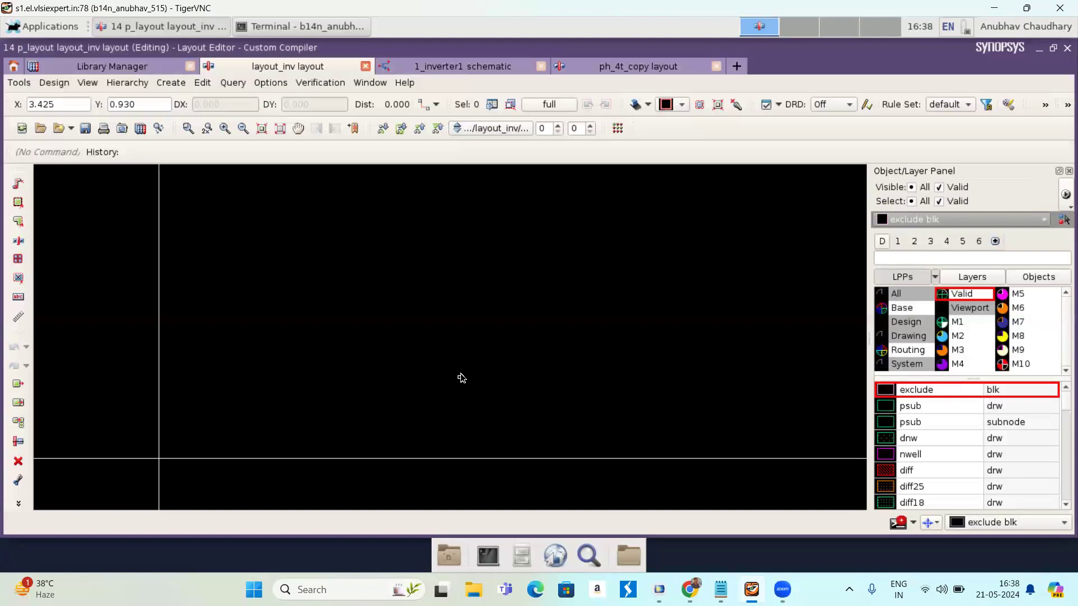
- Check the width and length parameters of both transistors in the 1_inverter1 schematic and return to the layout_inv layout
left_click(458, 68)
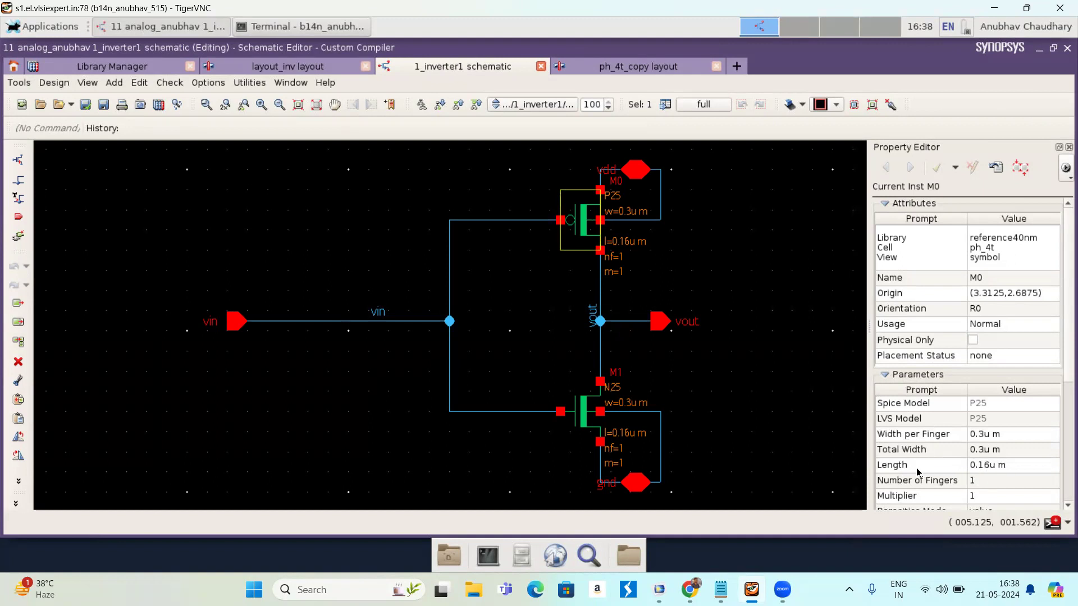
left_click(586, 425)
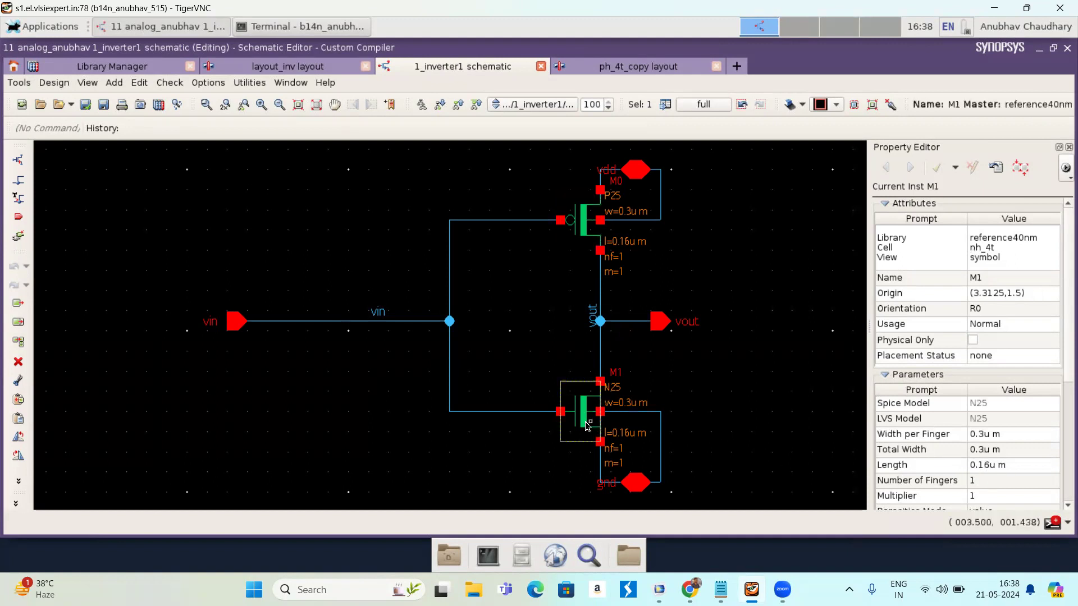
left_click(298, 67)
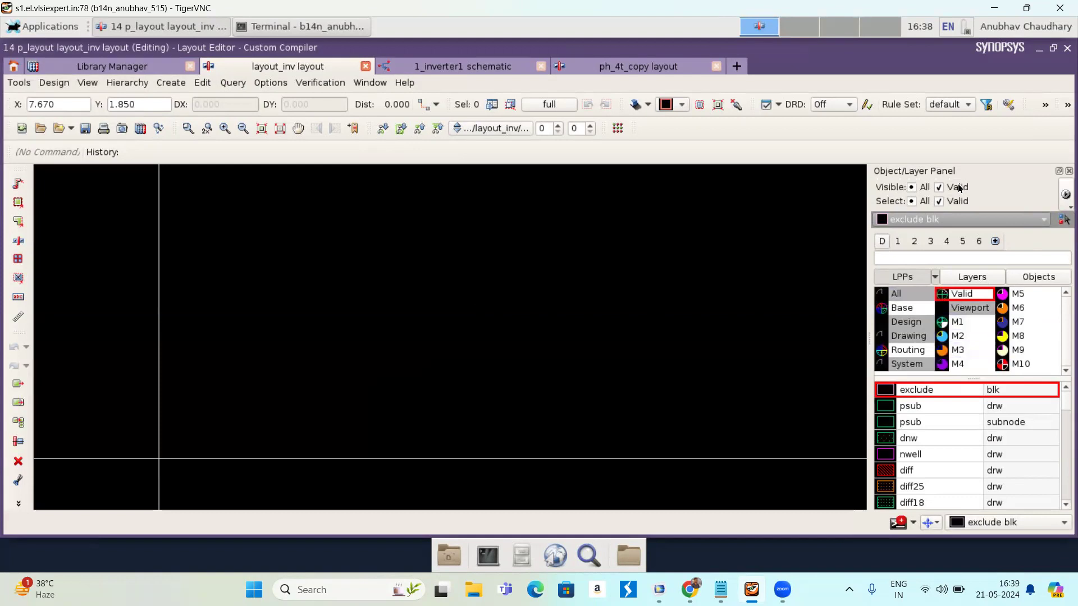
- Draw a rectangle about 1.095 by 0.45 on the diff drw layer, above and to the right of the origin
scroll(954, 454, "down", 2)
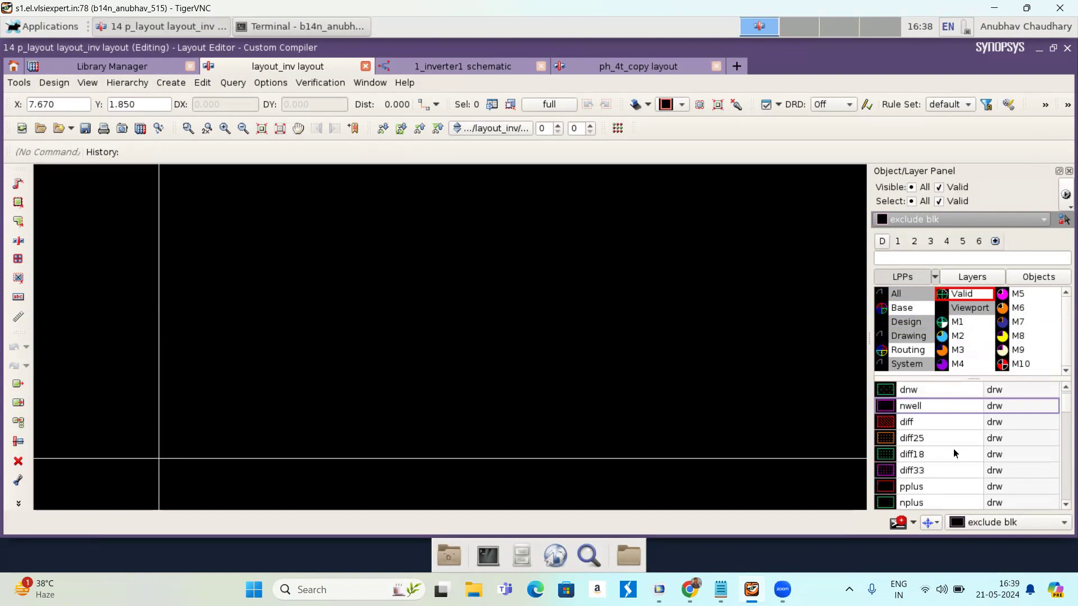
scroll(958, 463, "down", 1)
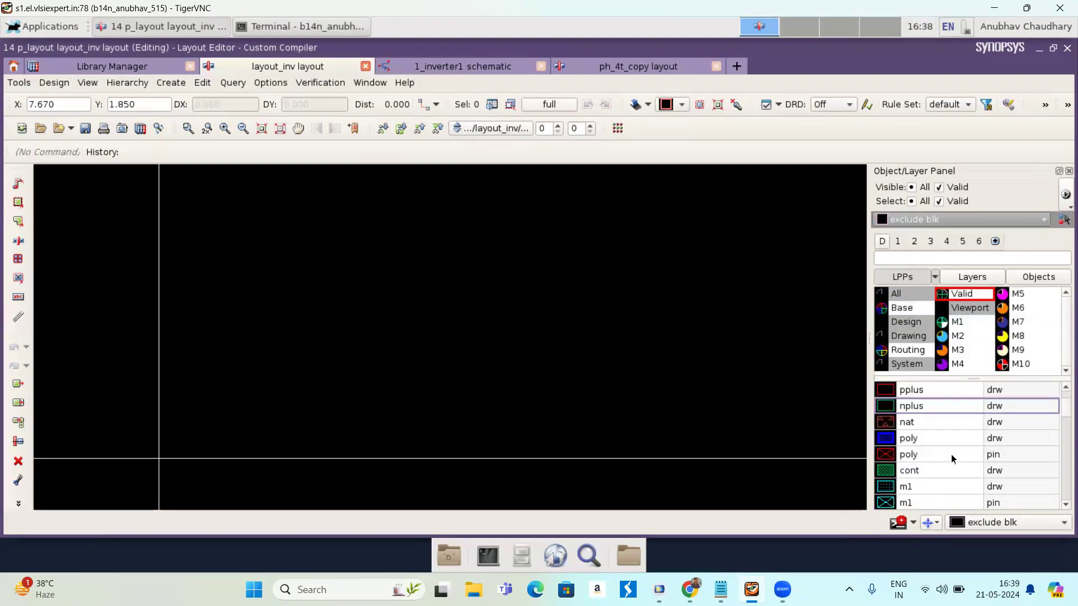
scroll(952, 458, "down", 1)
scroll(954, 447, "up", 1)
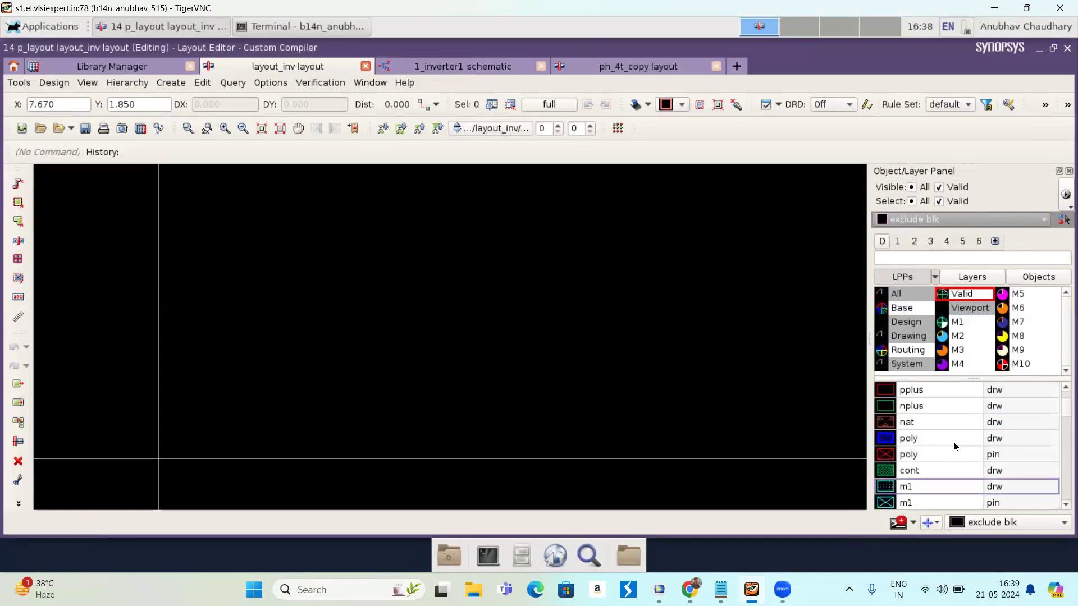
scroll(954, 446, "up", 1)
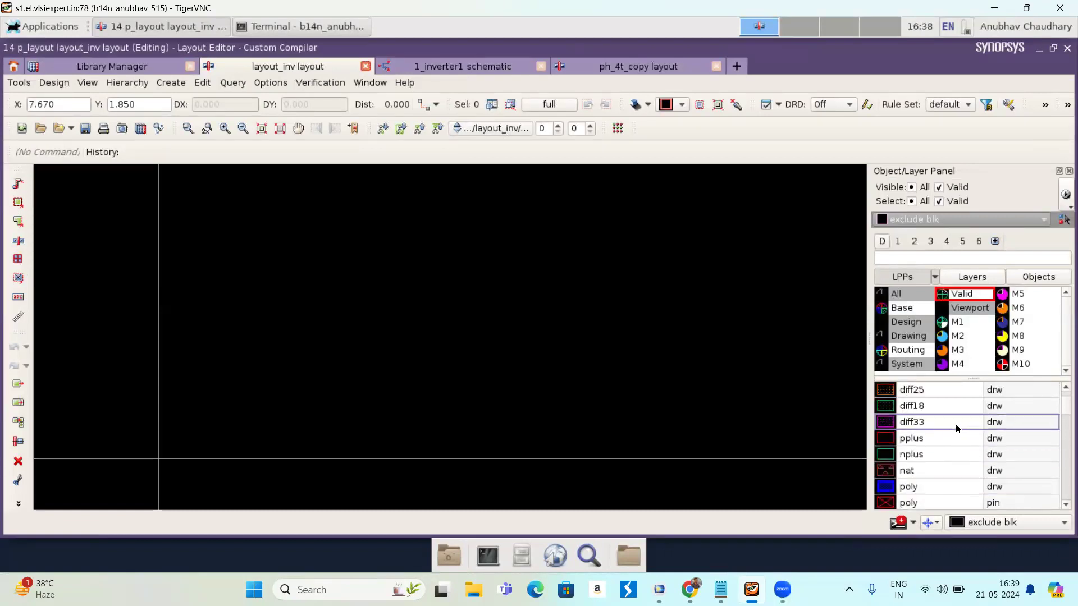
scroll(957, 422, "up", 1)
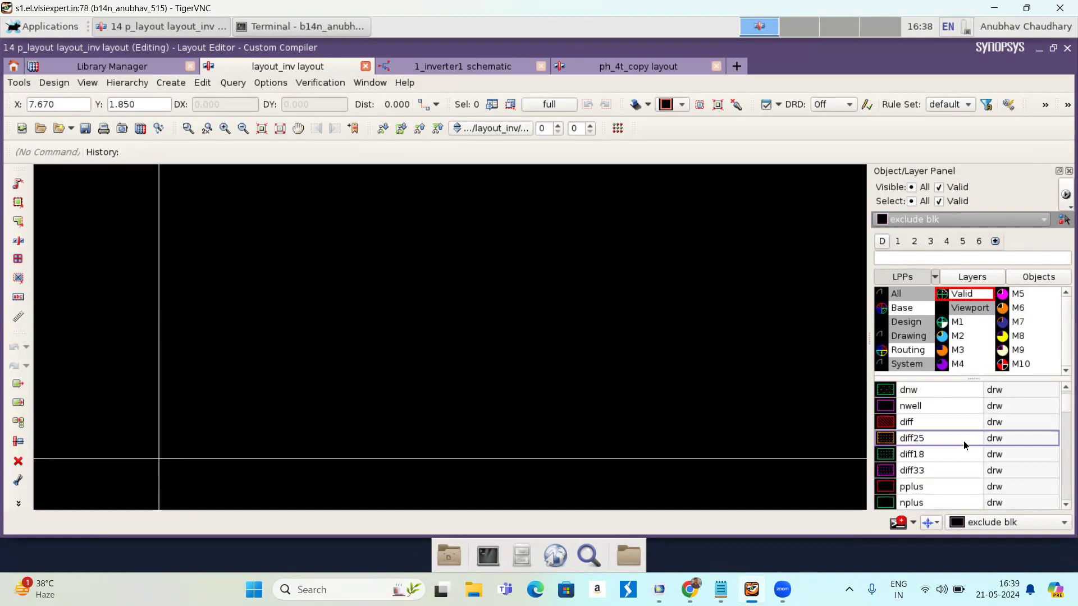
scroll(964, 440, "up", 1)
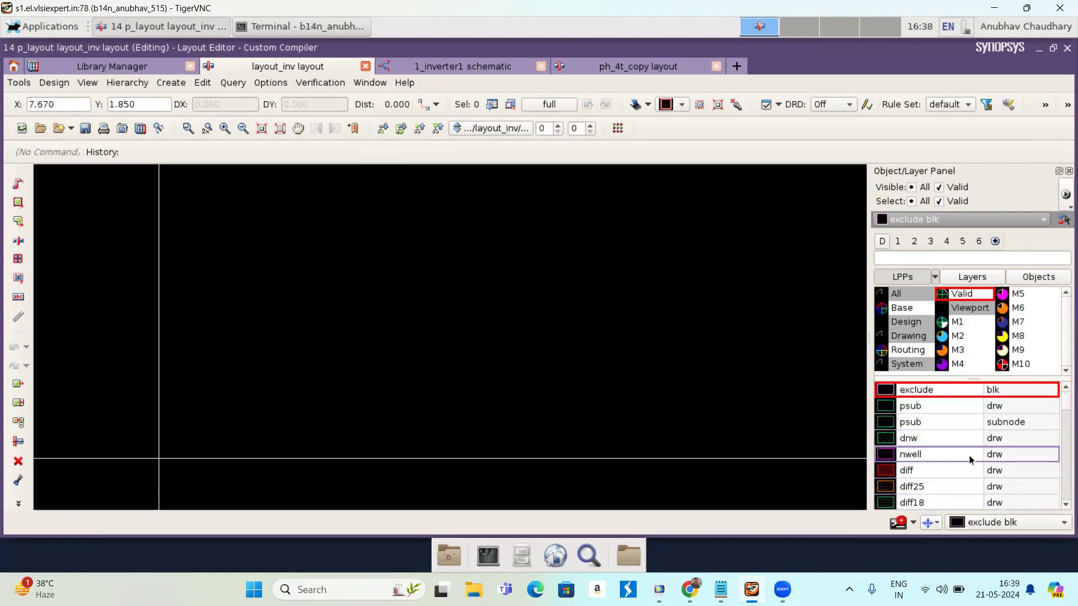
left_click(941, 471)
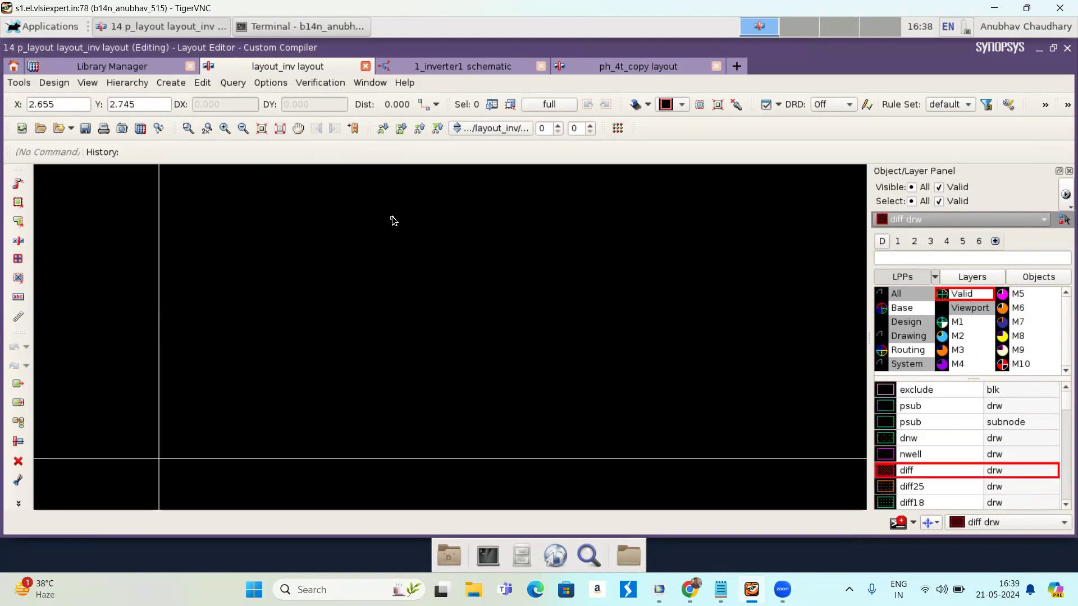
key("r")
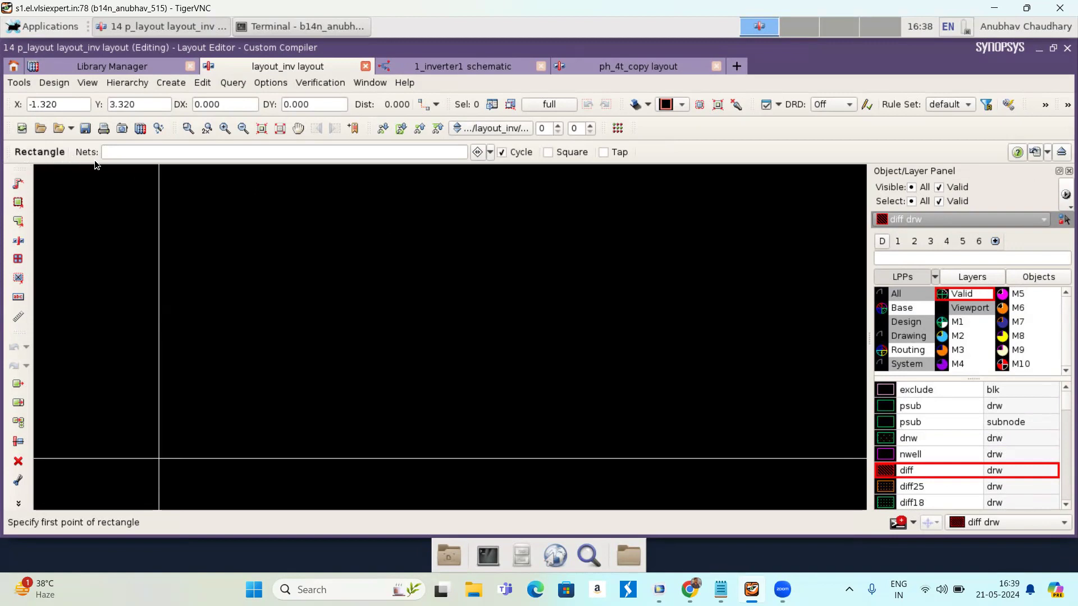
left_click(393, 223)
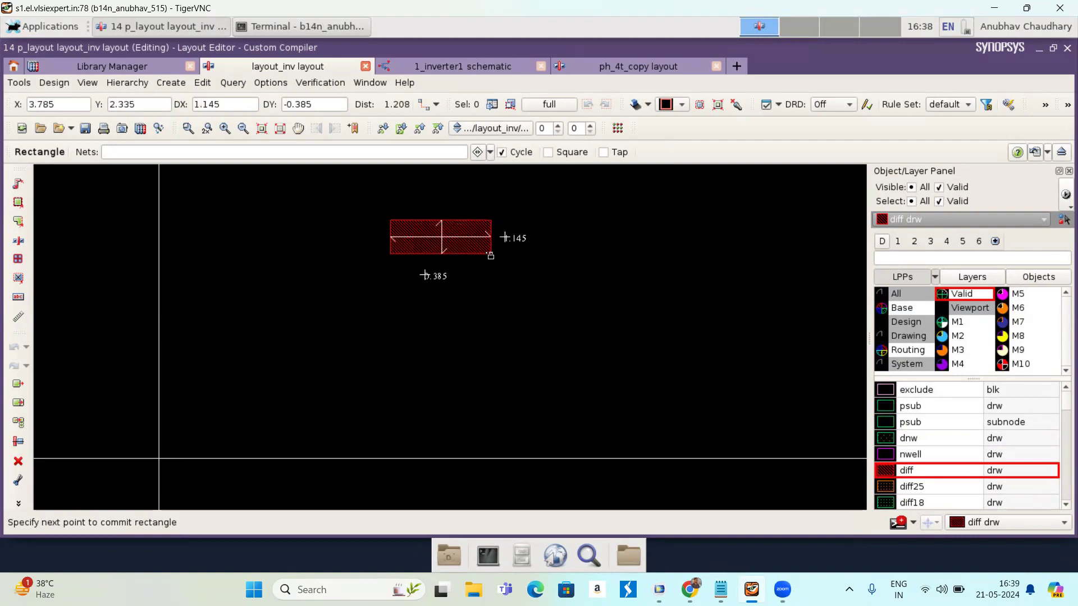
left_click(487, 259)
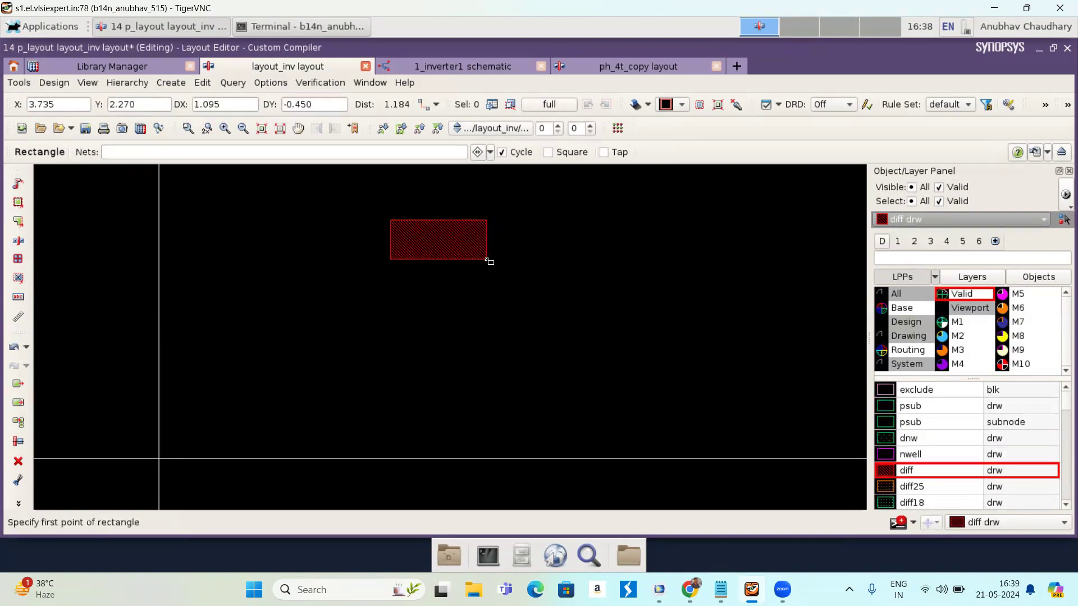
key("Escape")
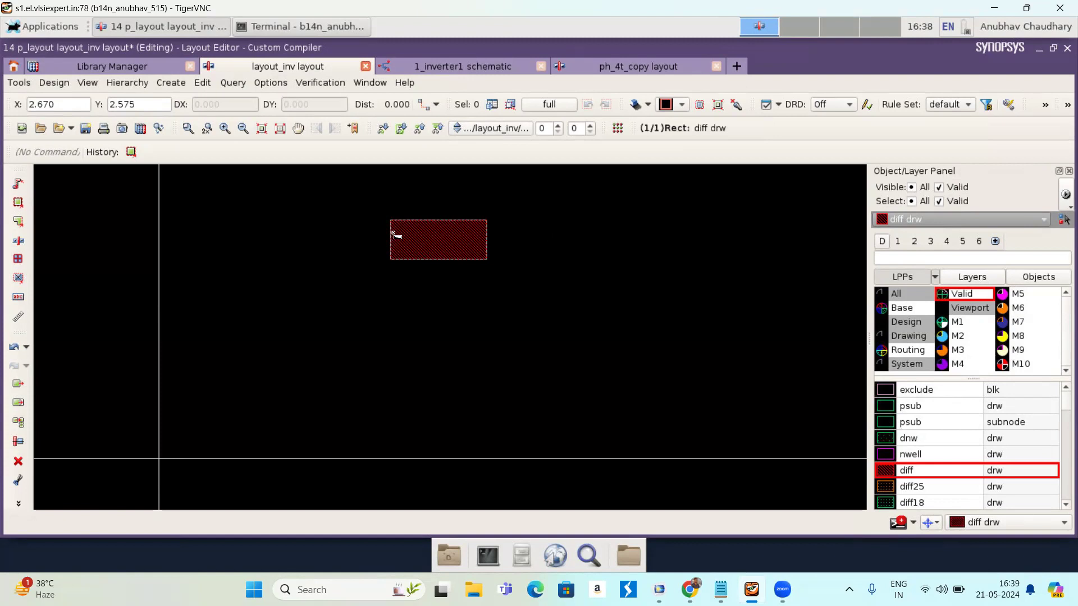
- Place a vertical ruler 0.3 long down the diff rectangle's left edge, starting at its upper-left corner
key("k")
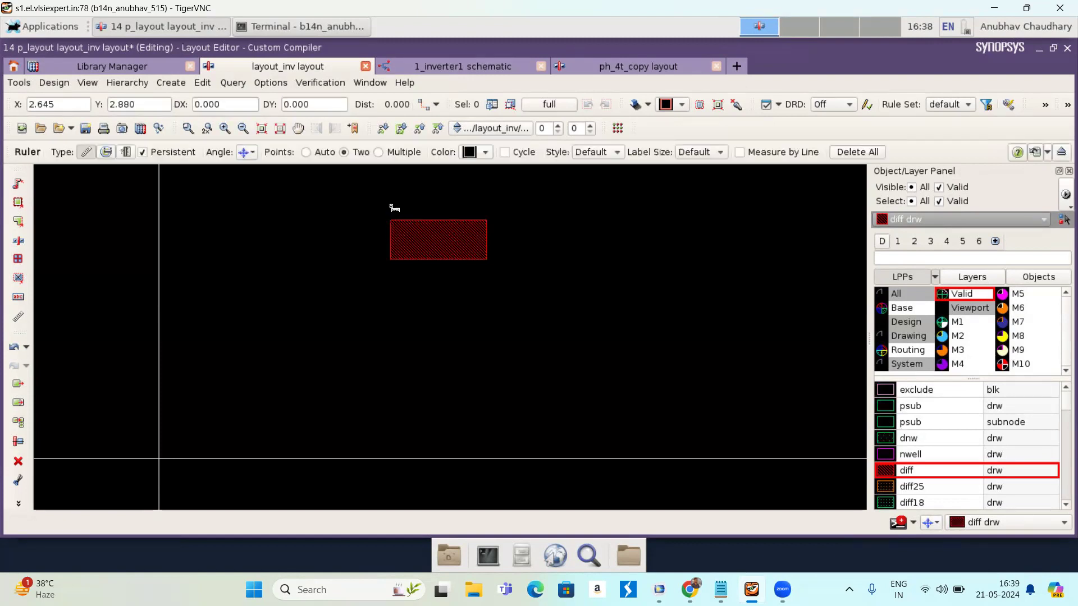
scroll(395, 208, "up", 1)
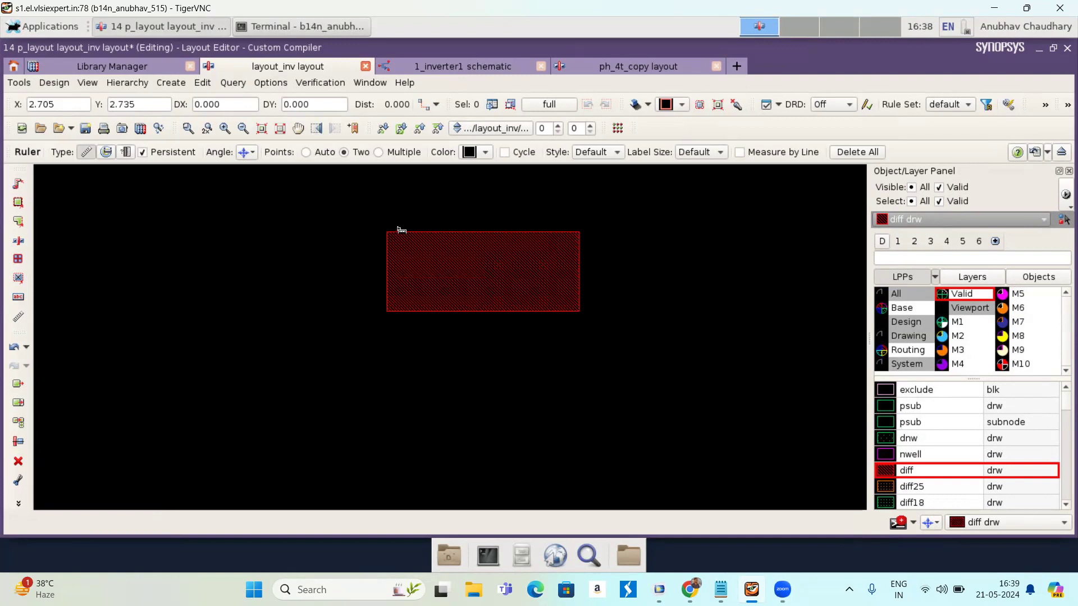
scroll(395, 242, "up", 1)
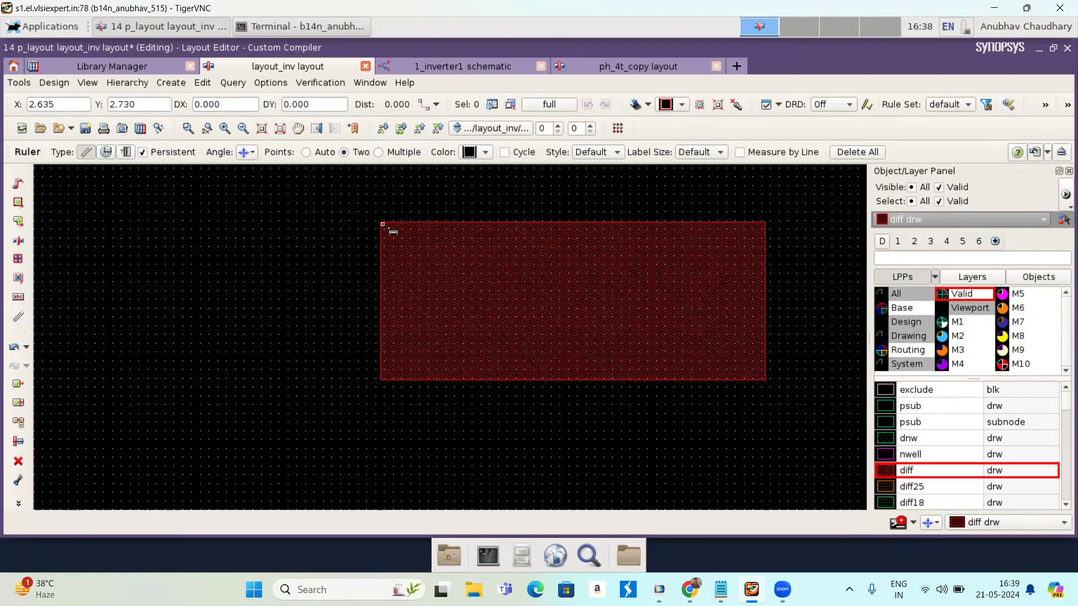
left_click(382, 222)
left_click(383, 331)
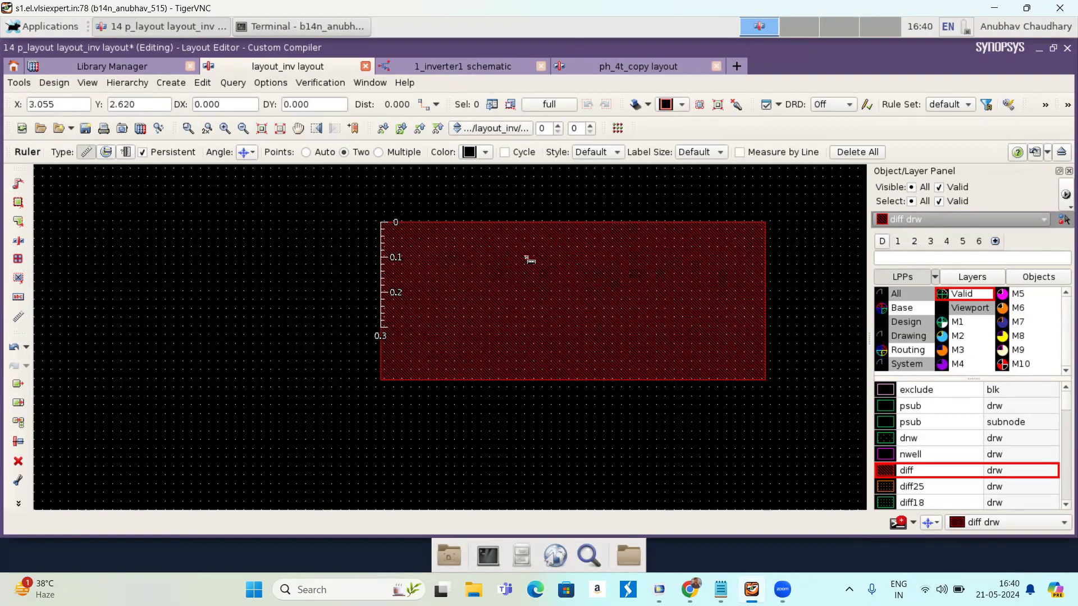
key("Escape")
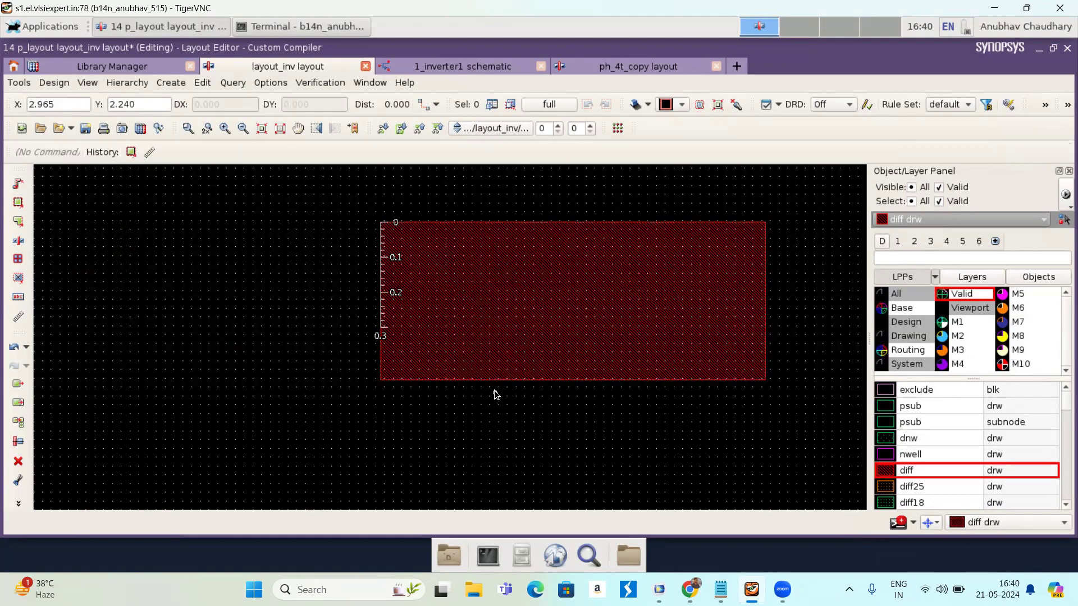
- Stretch the diff rectangle's bottom edge up to the ruler's end so the rectangle is 0.3 high
key("s")
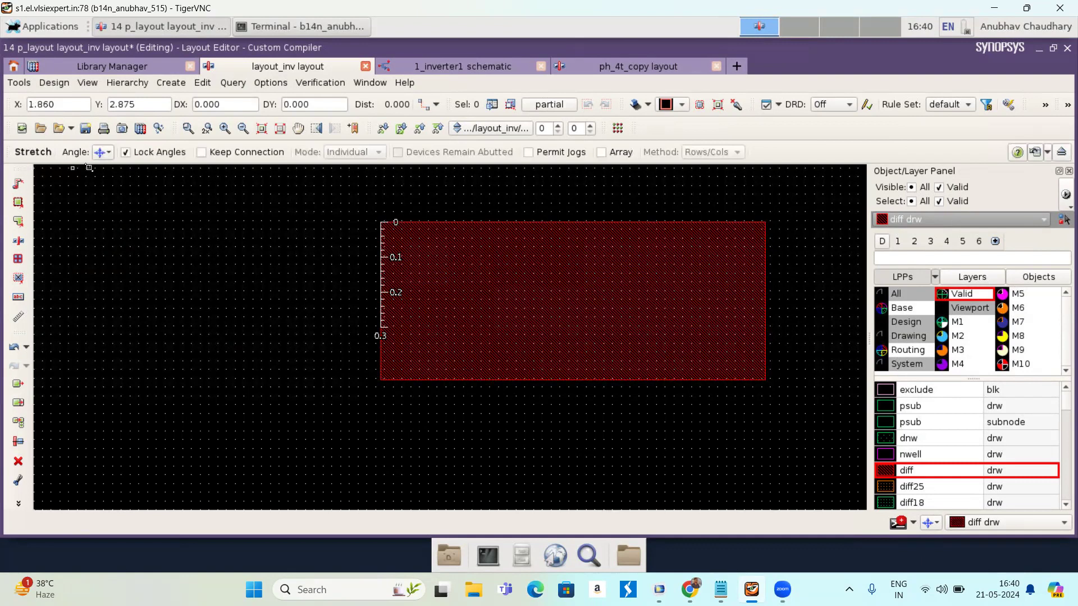
left_click(484, 381)
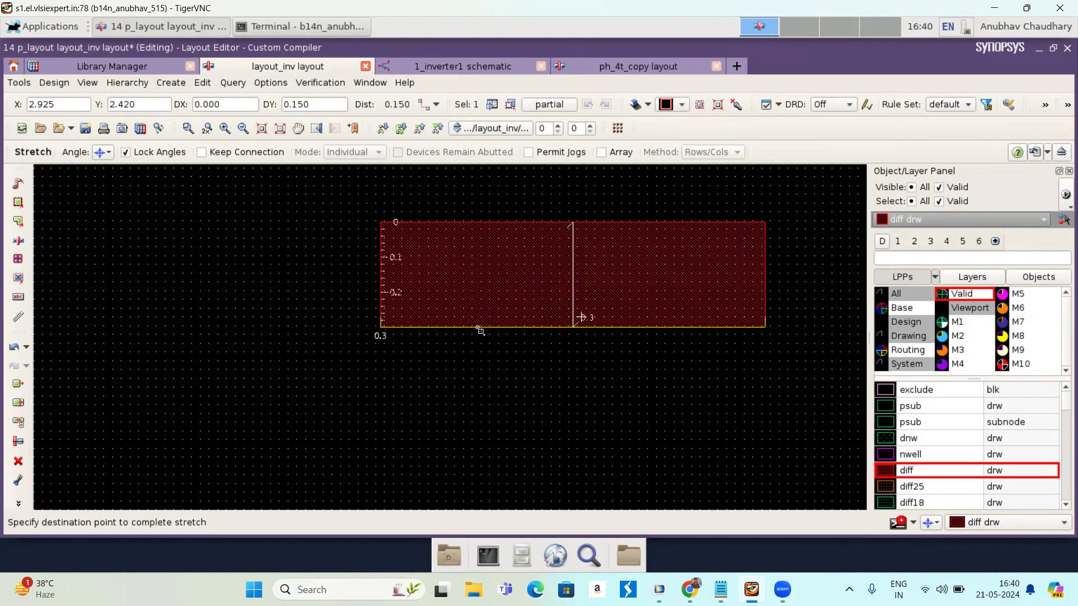
left_click(479, 329)
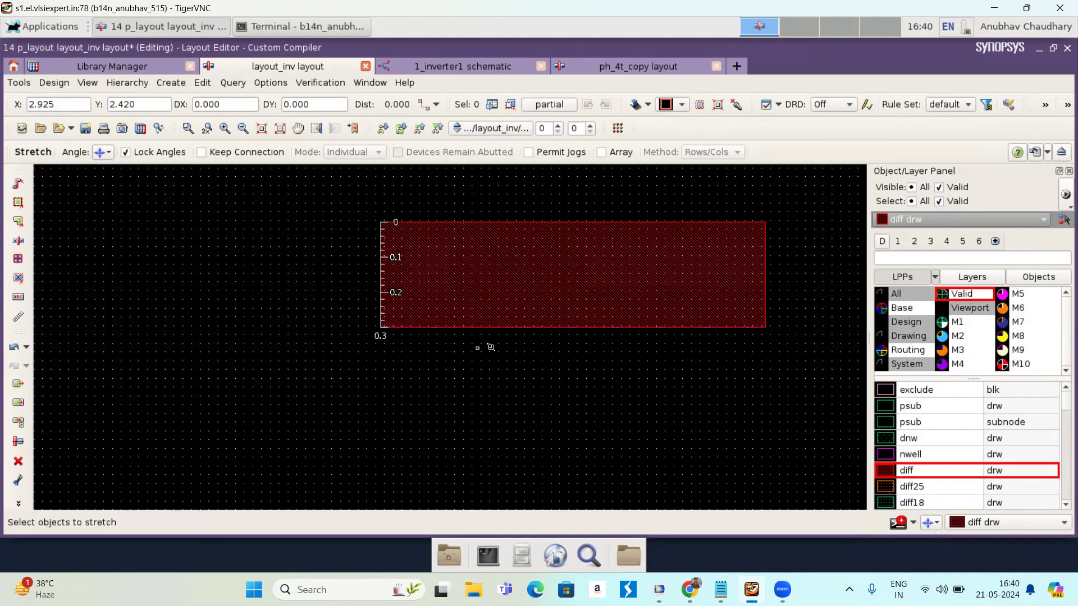
key("Escape")
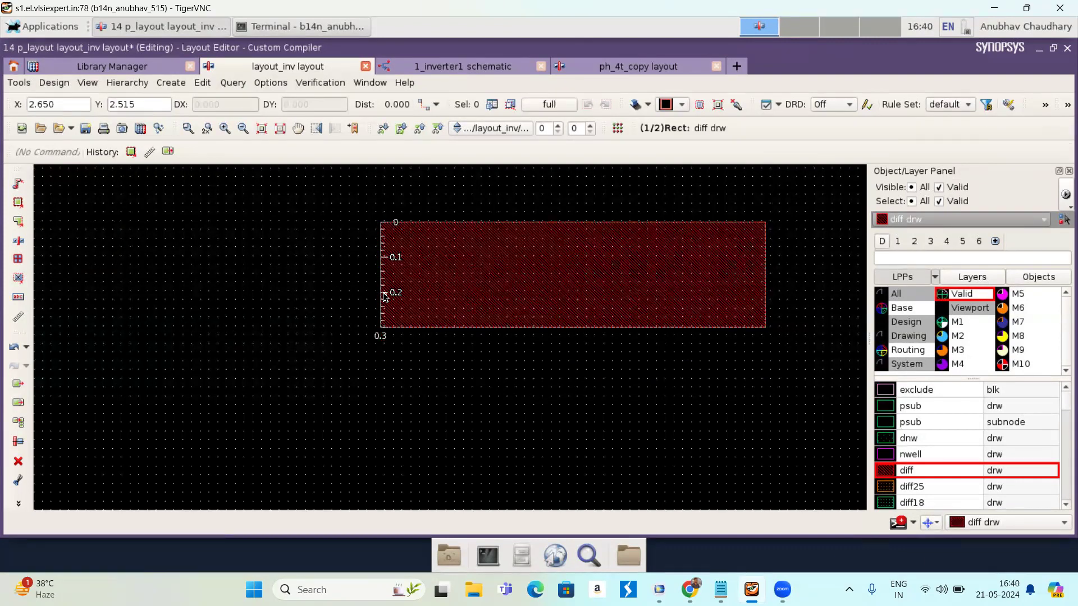
- Delete all rulers from the layout
key("k")
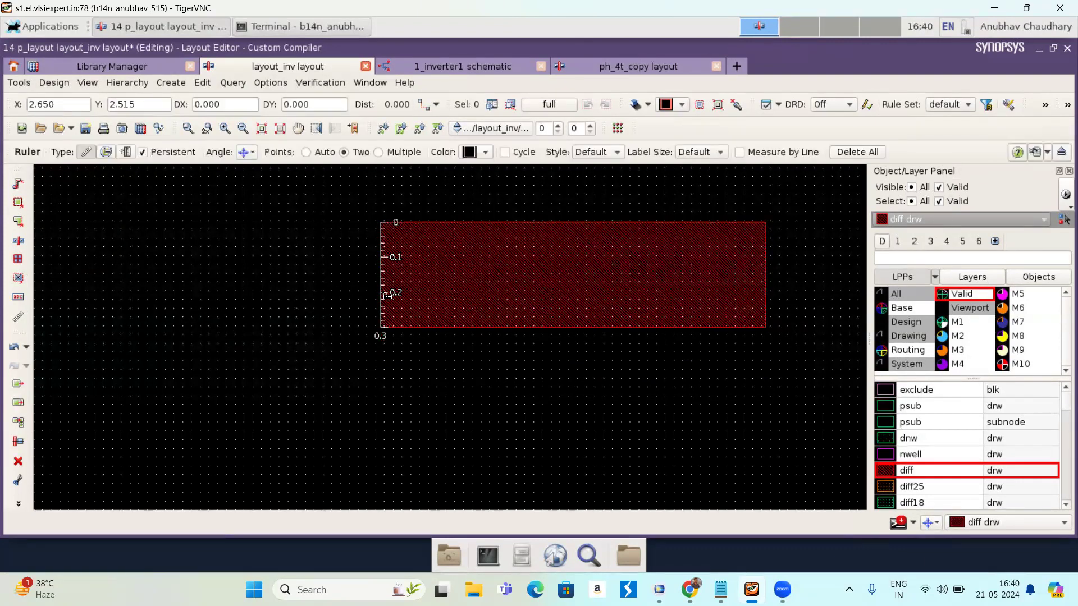
left_click(851, 153)
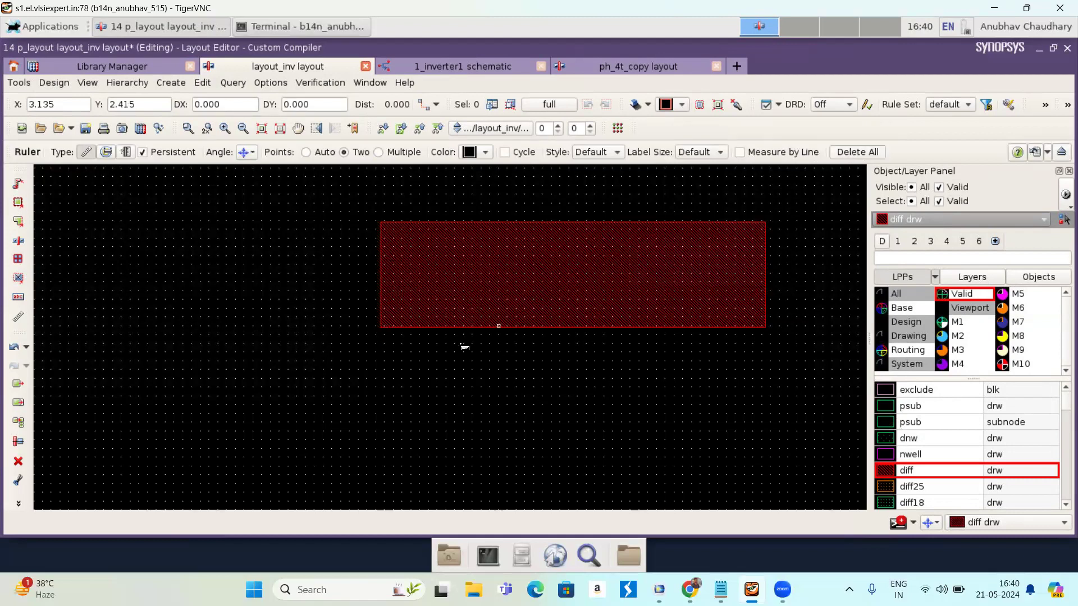
key("Escape")
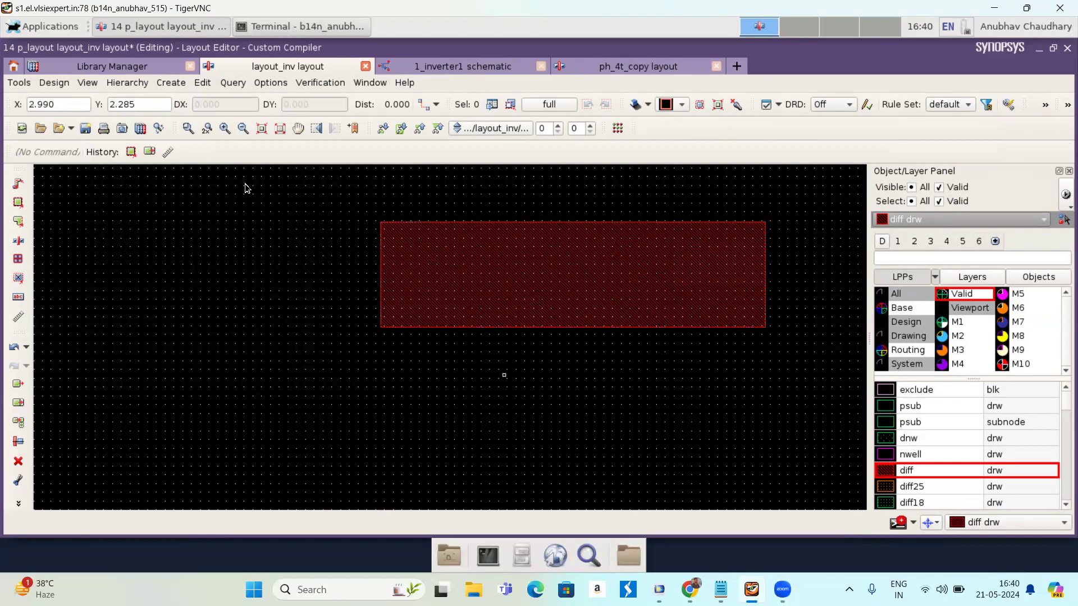
- Copy the diff rectangle straight down by 0.61 to create a second diff region below the original
left_click_drag(329, 207, 814, 361)
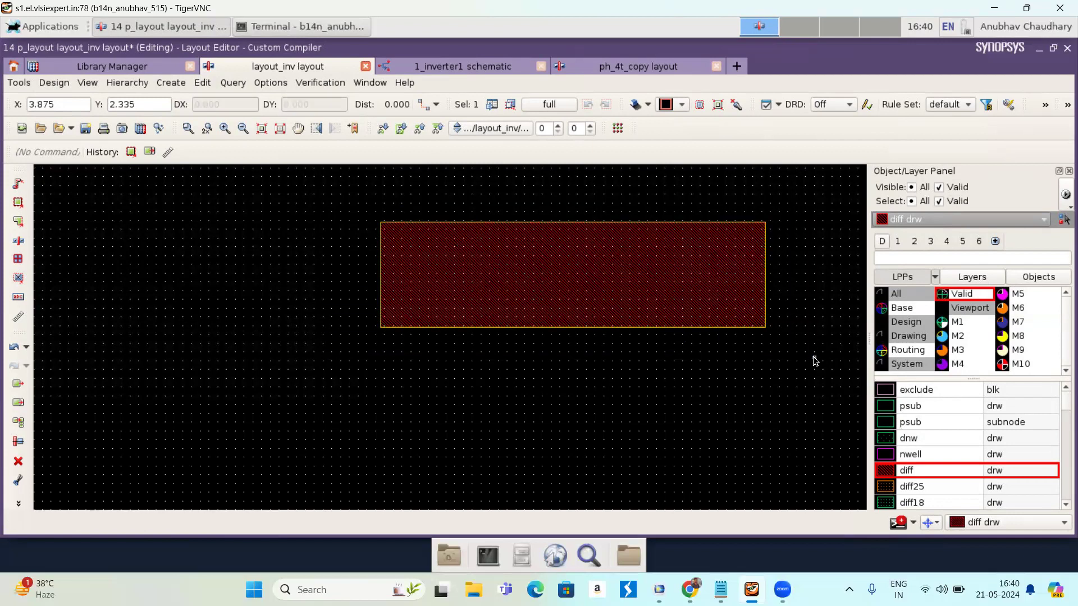
key("c")
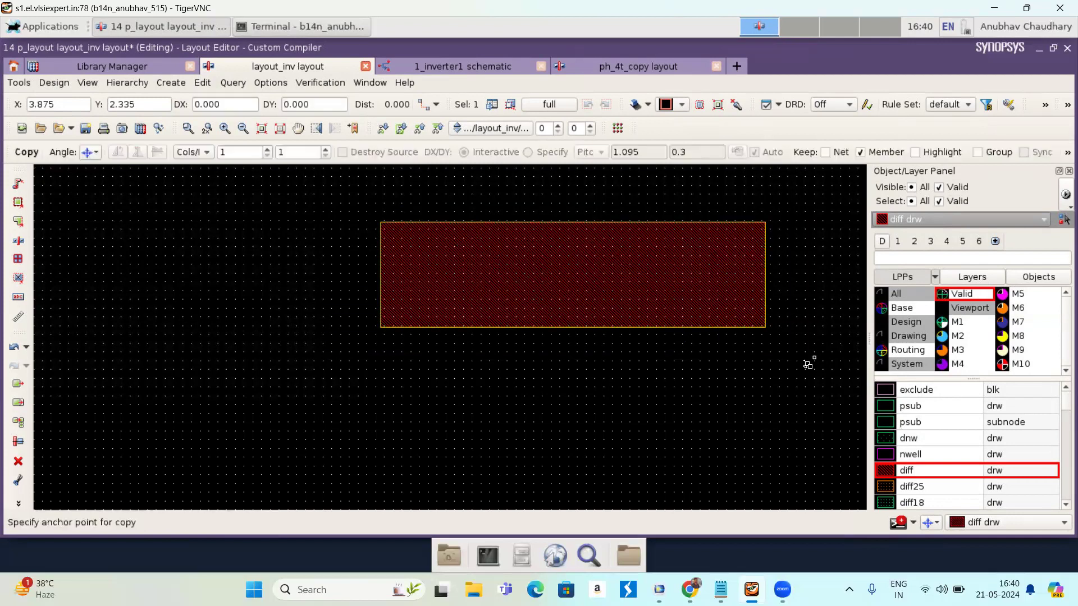
left_click(569, 282)
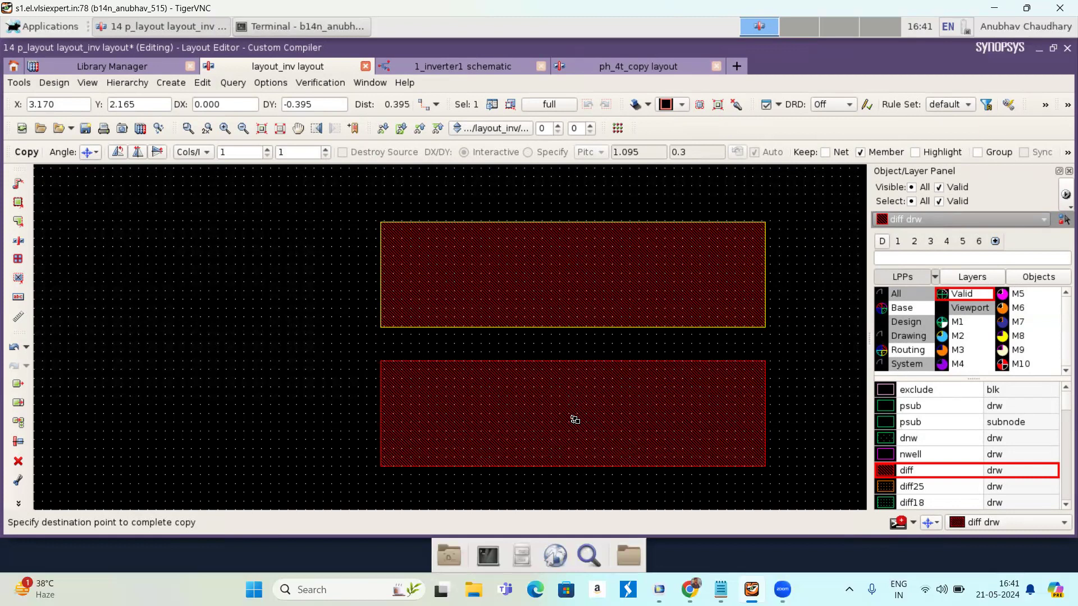
key("f")
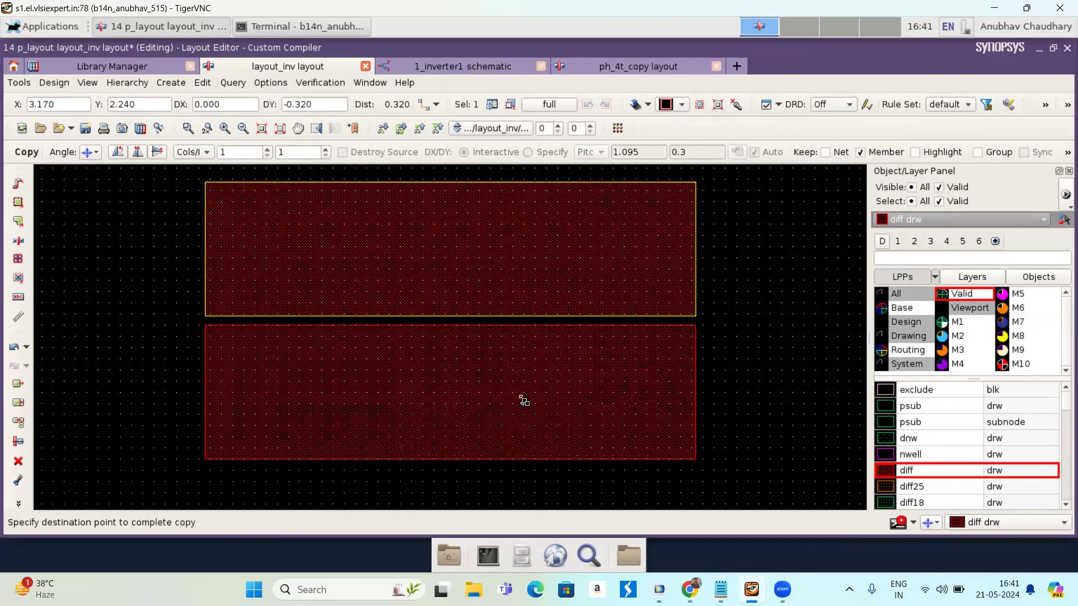
scroll(524, 400, "down", 2)
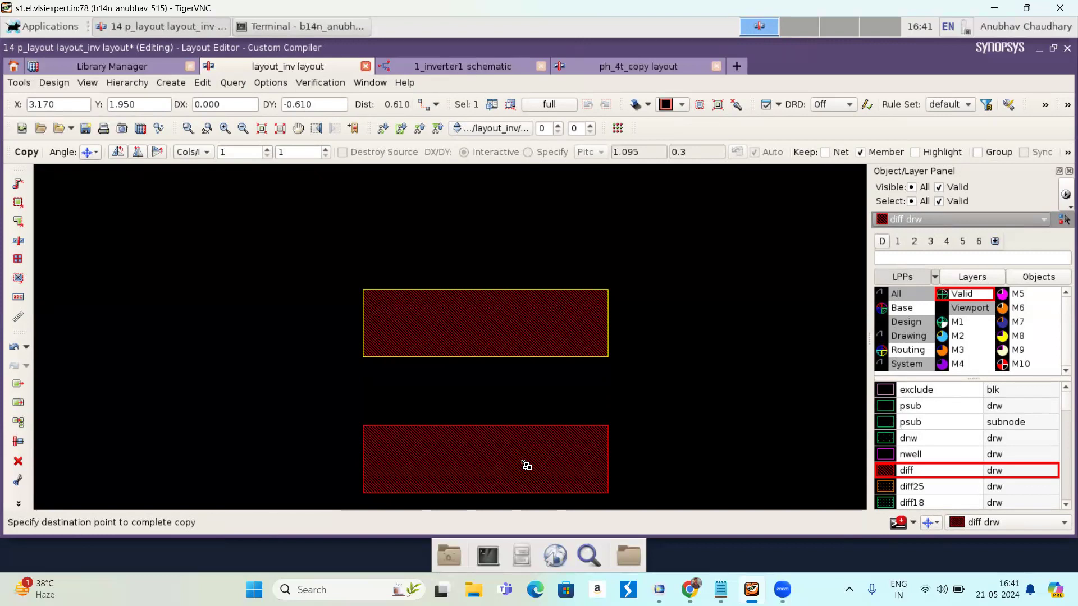
left_click(526, 466)
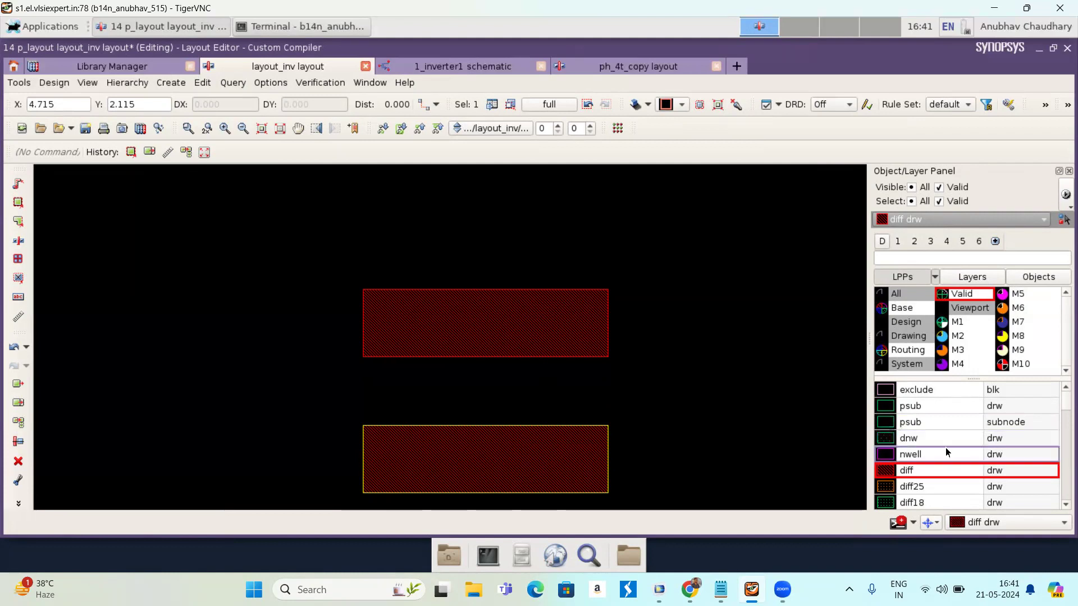
- Draw a rectangle about 1.32 by 0.495 on the pplus drw layer, enclosing the upper diff rectangle
scroll(946, 447, "down", 1)
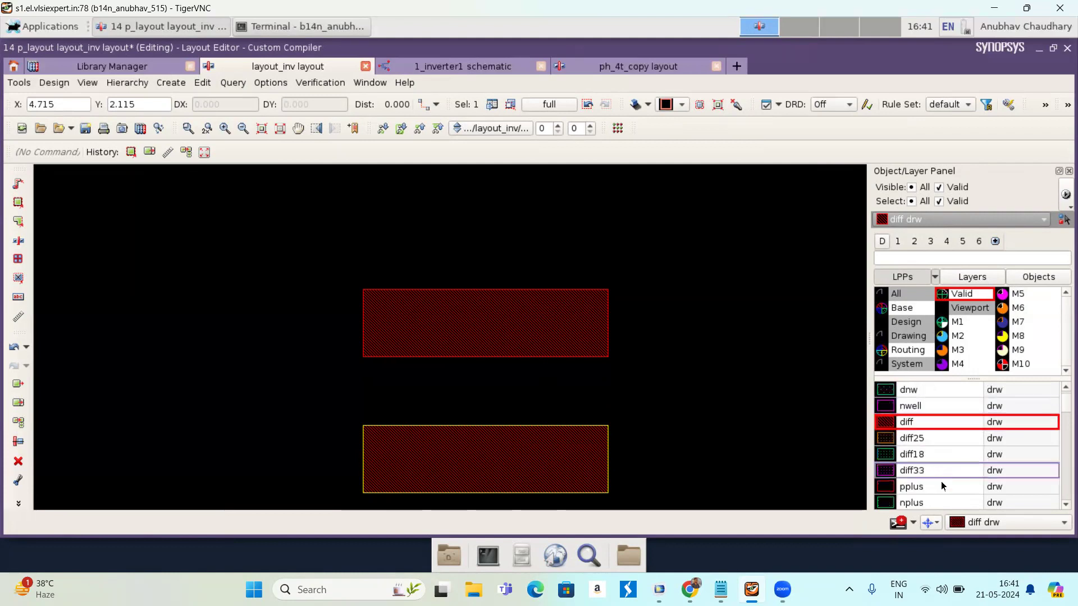
left_click(942, 486)
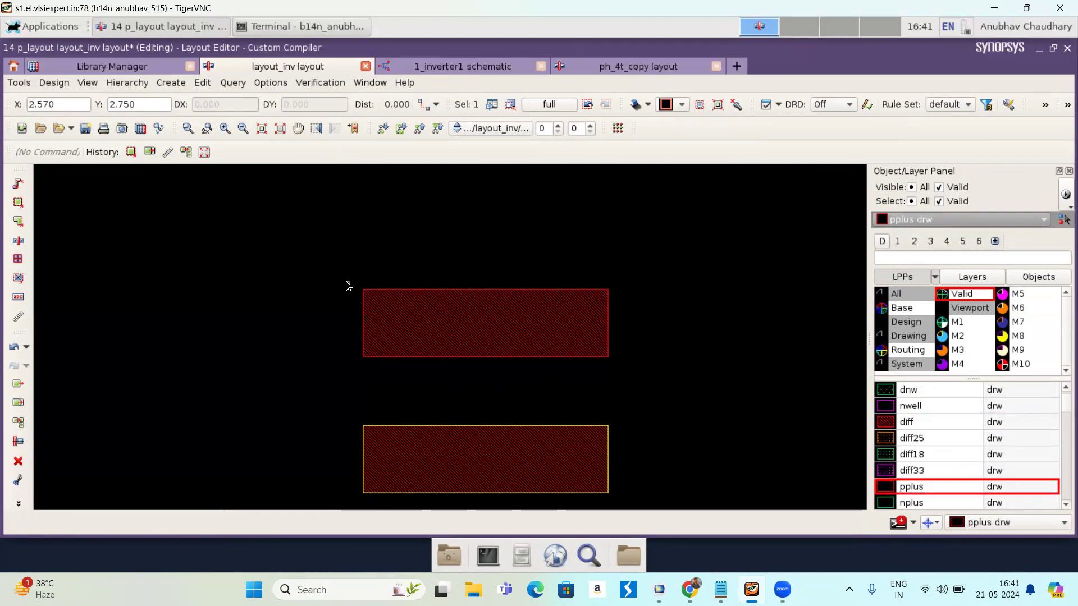
key("r")
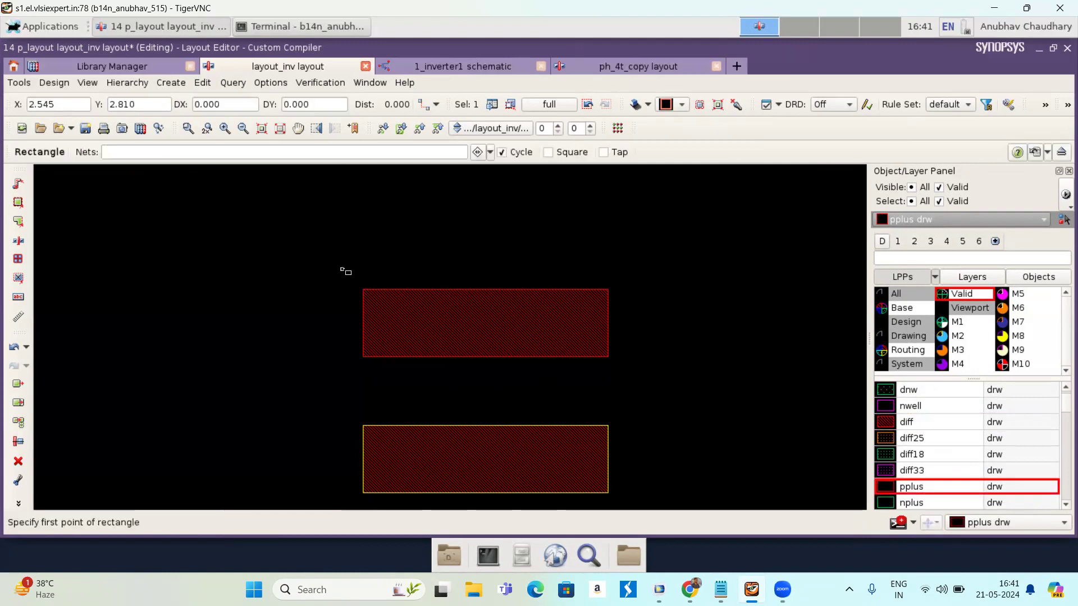
left_click(342, 270)
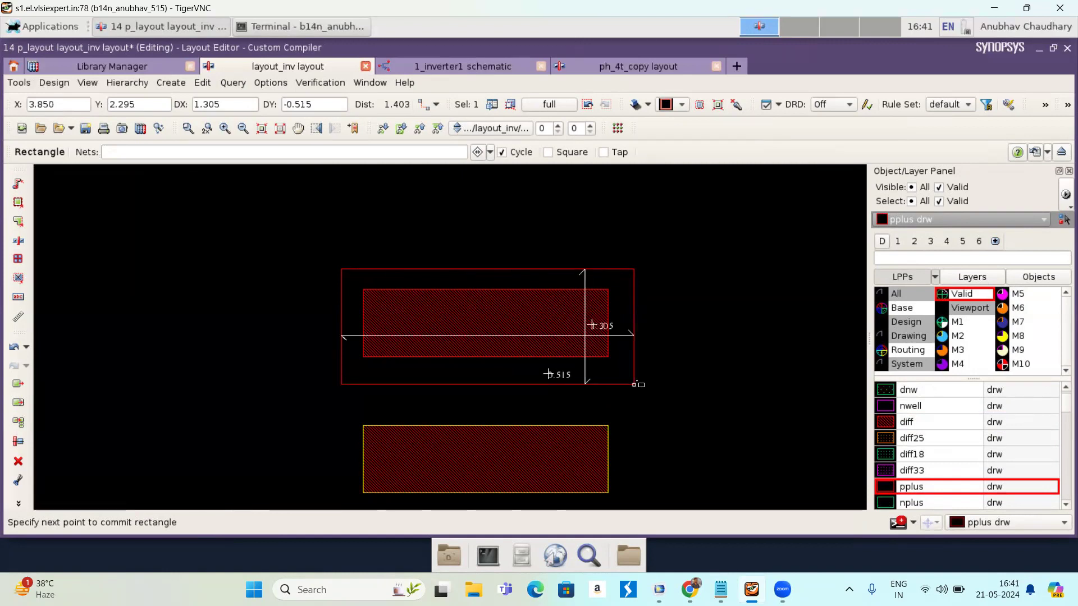
left_click(638, 380)
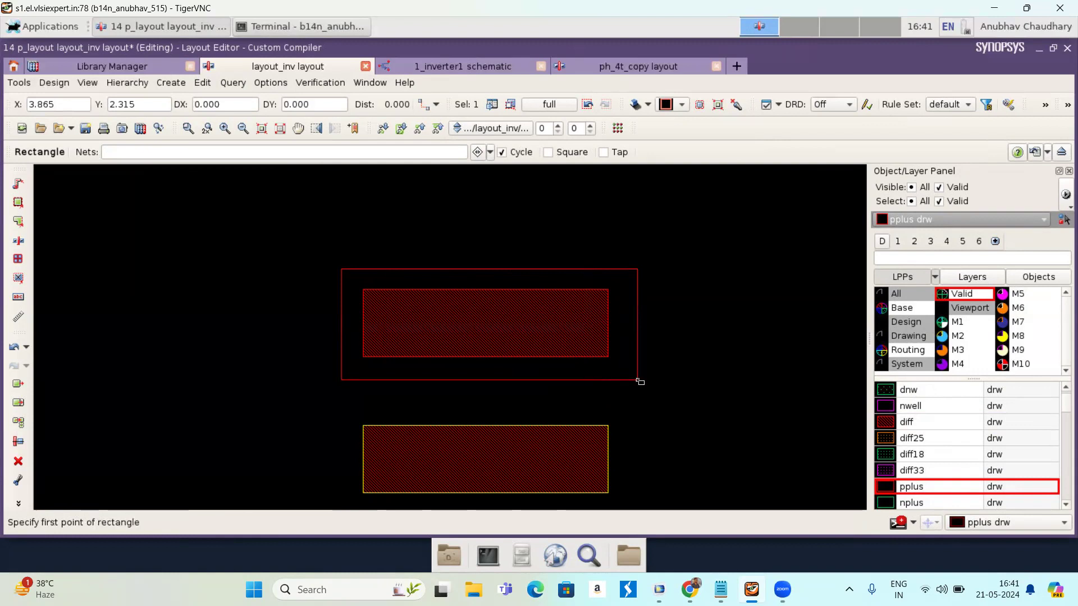
key("Escape")
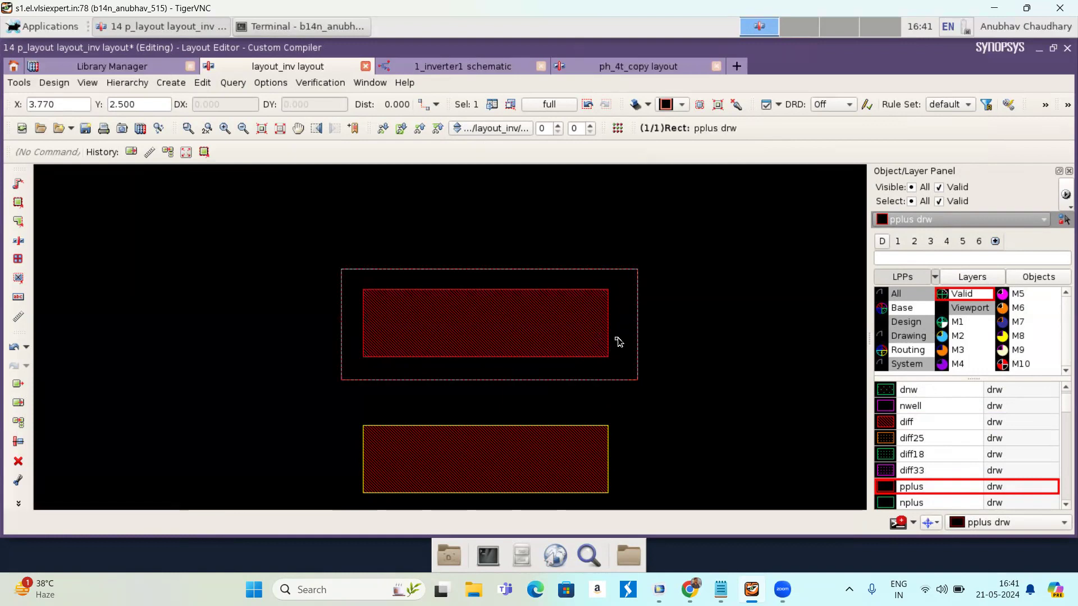
- Place a horizontal ruler 0.09 long outward from the upper diff rectangle's right edge
scroll(616, 340, "up", 1)
scroll(628, 339, "up", 1)
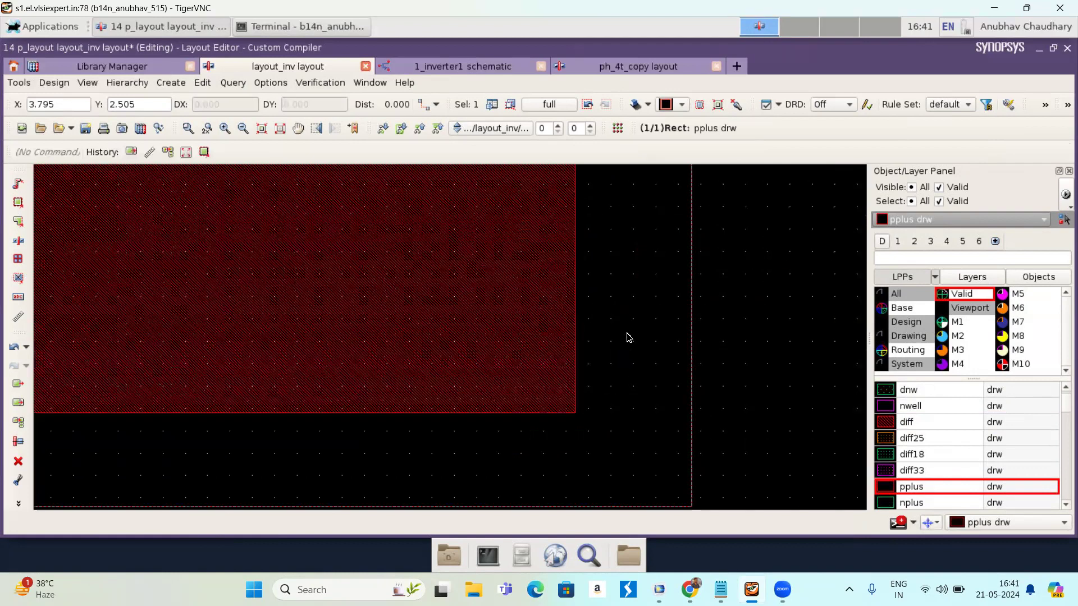
key("k")
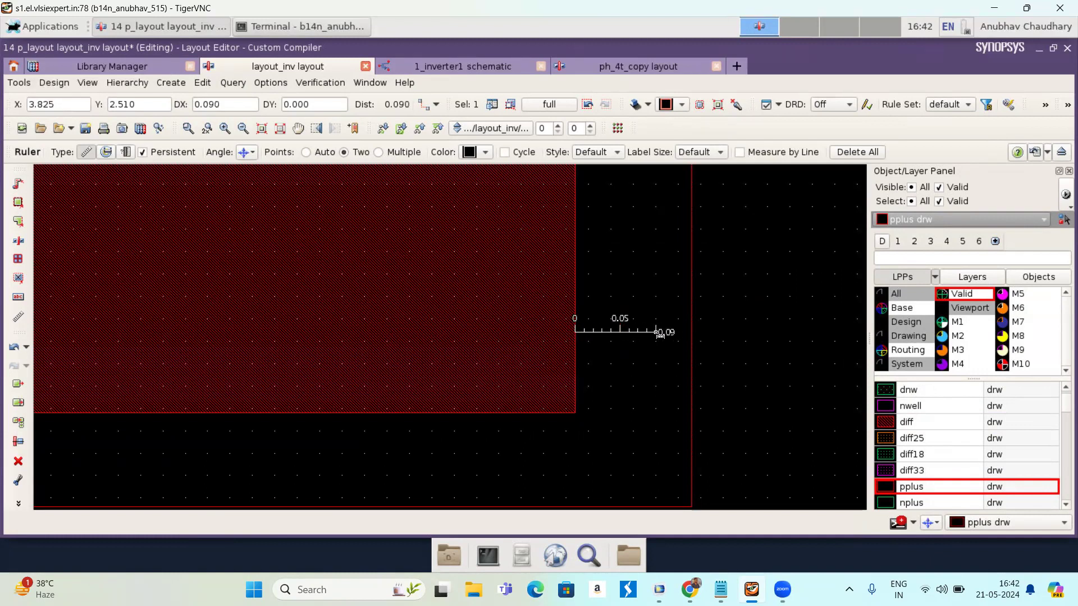
left_click(660, 332)
- Place a horizontal ruler 0.09 long outward from the upper diff rectangle's left edge
scroll(657, 332, "down", 1)
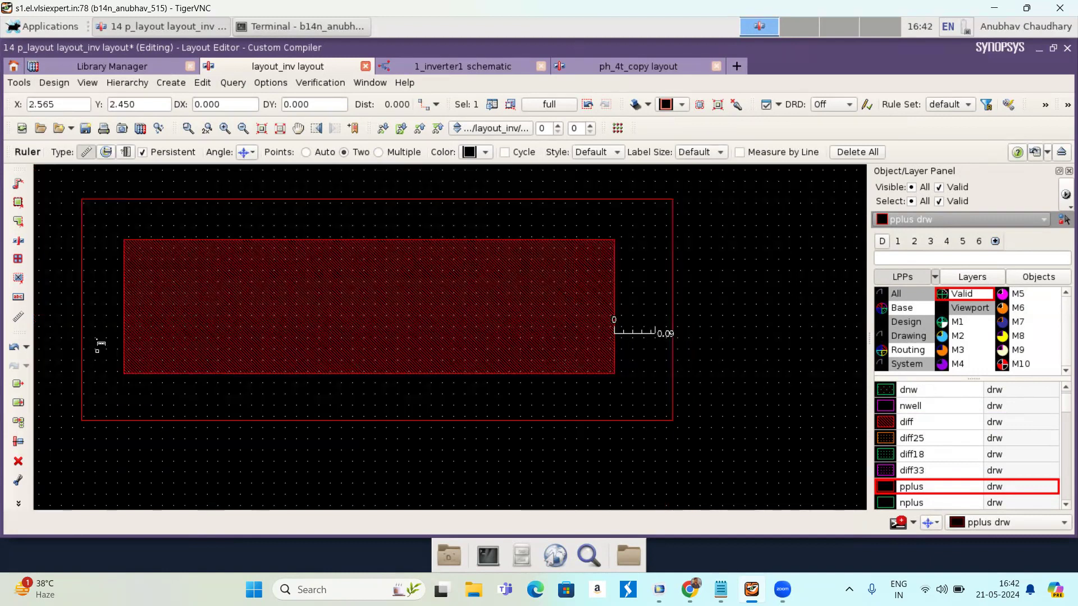
scroll(70, 320, "up", 1)
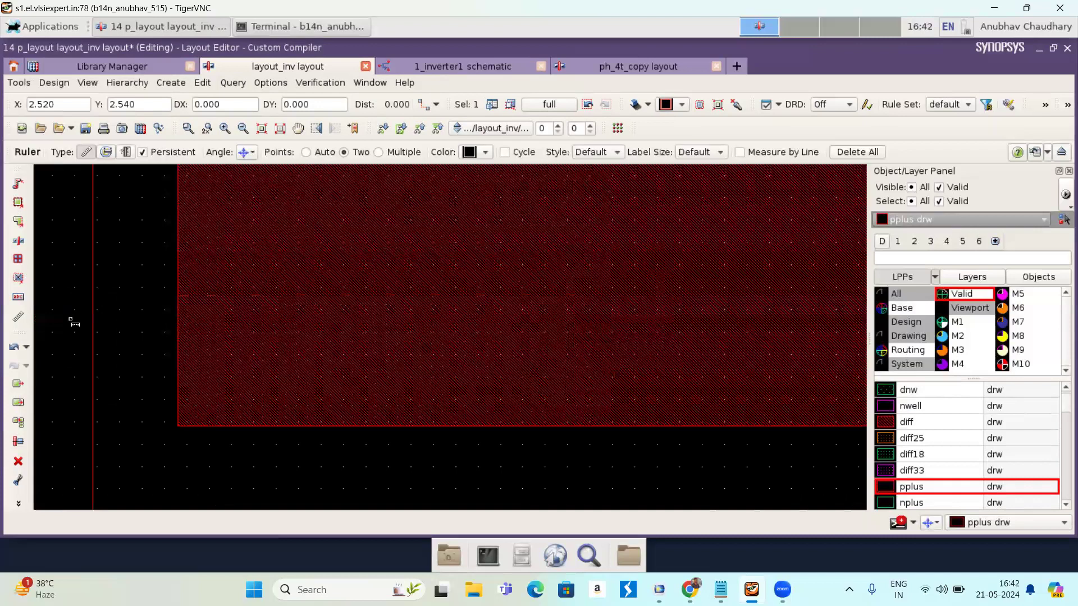
scroll(179, 347, "up", 1)
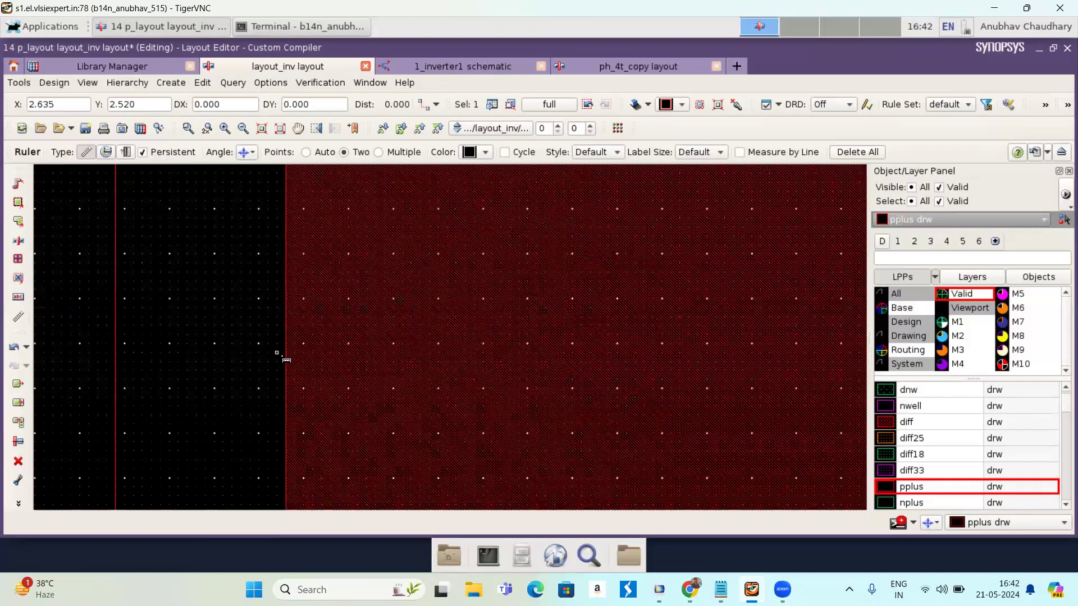
left_click(262, 356)
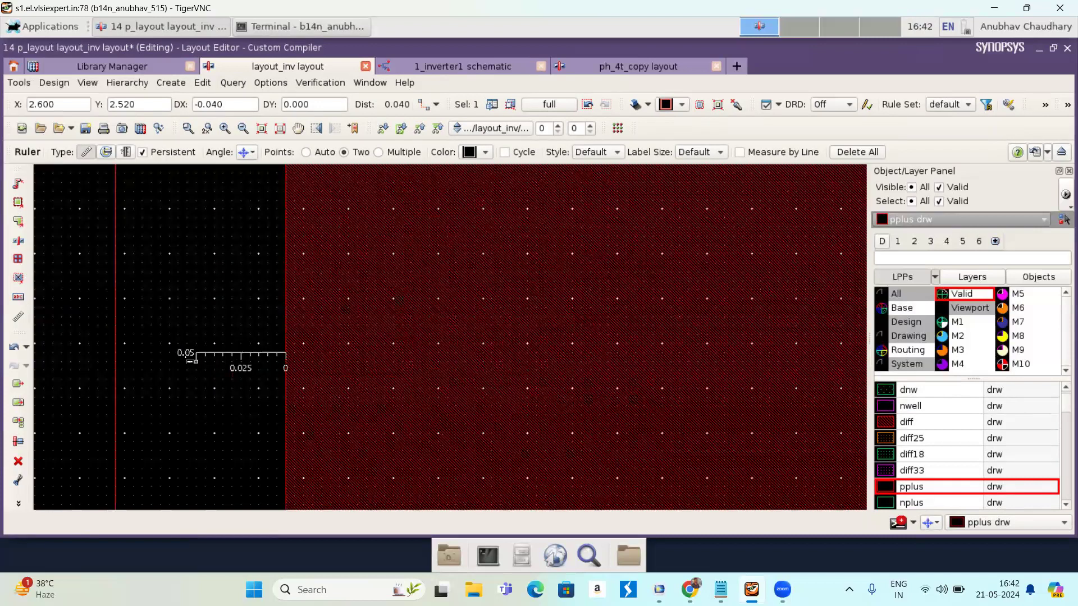
left_click(128, 356)
key("Escape")
key("s")
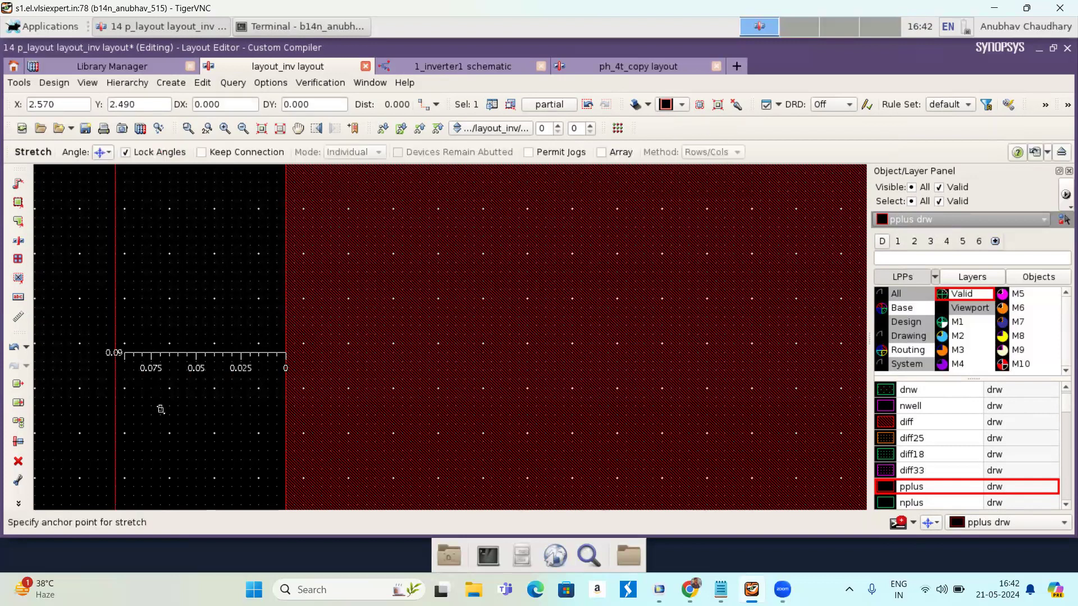
left_click(117, 401)
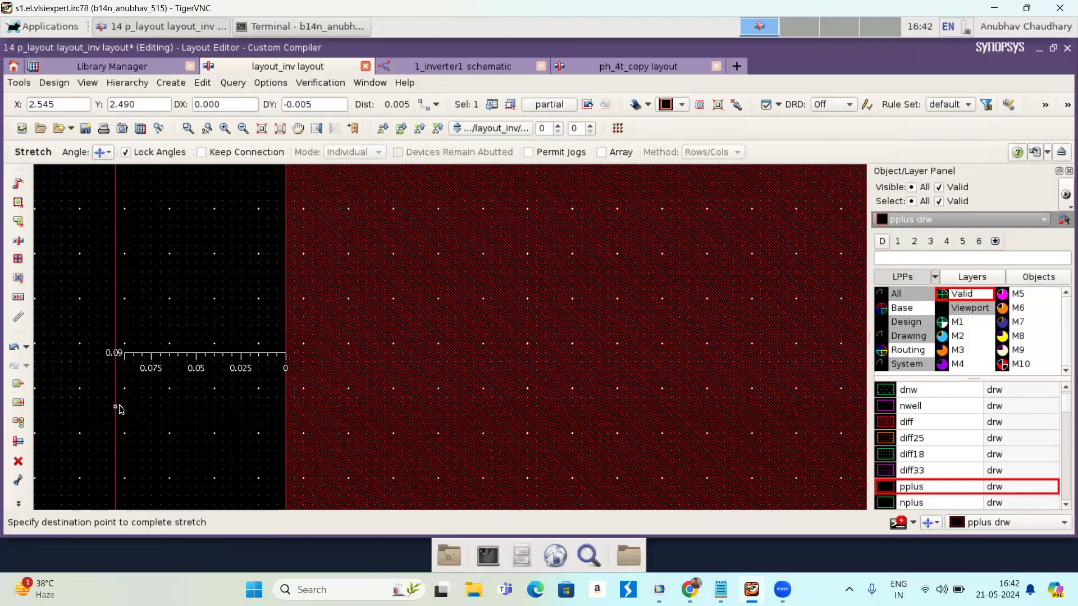
left_click(121, 409)
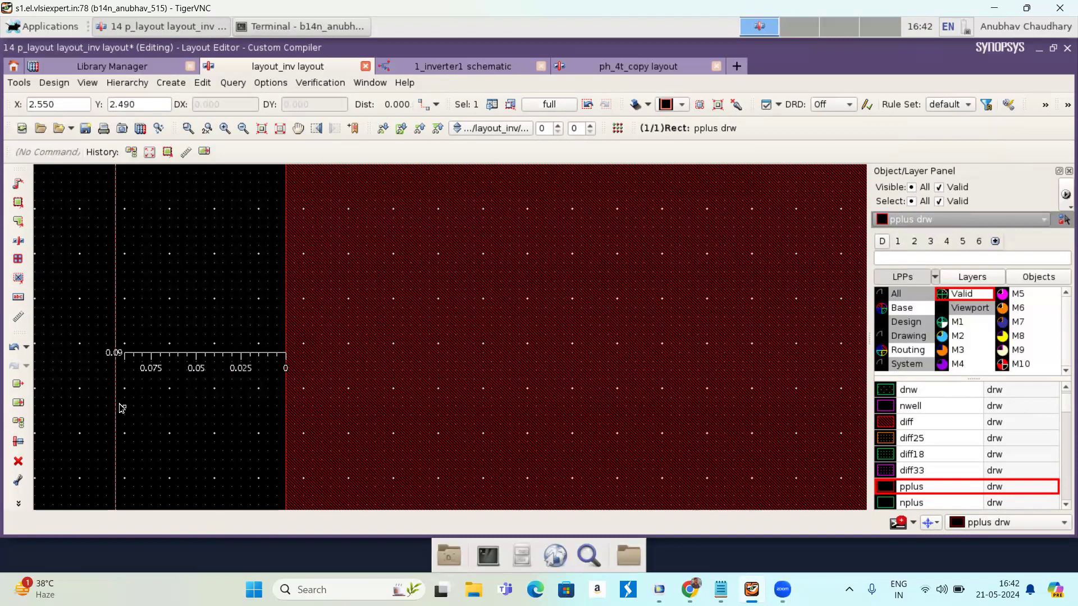
key("s")
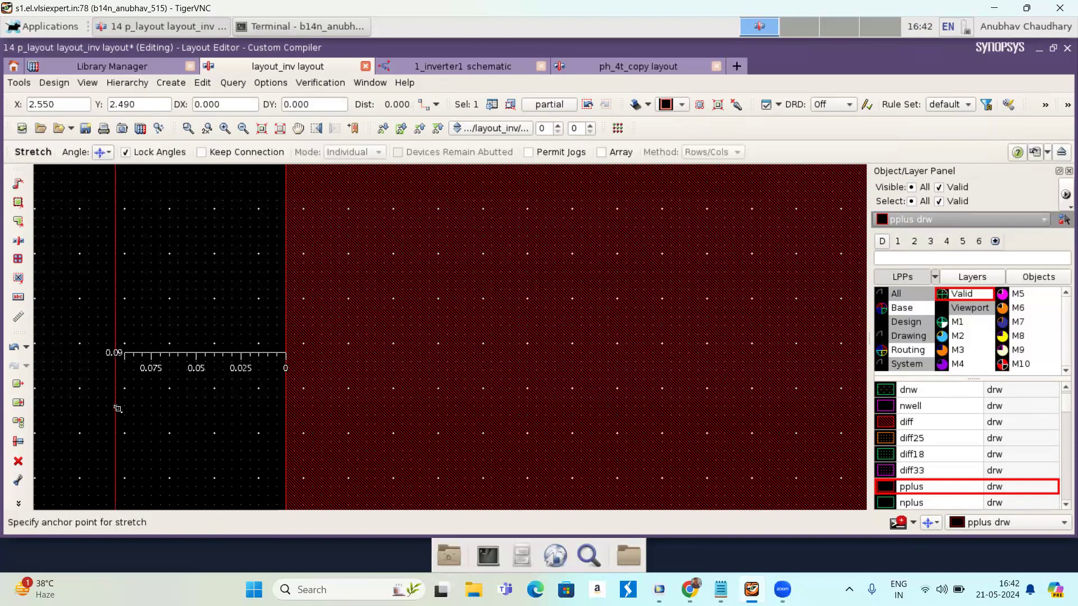
scroll(117, 409, "down", 4)
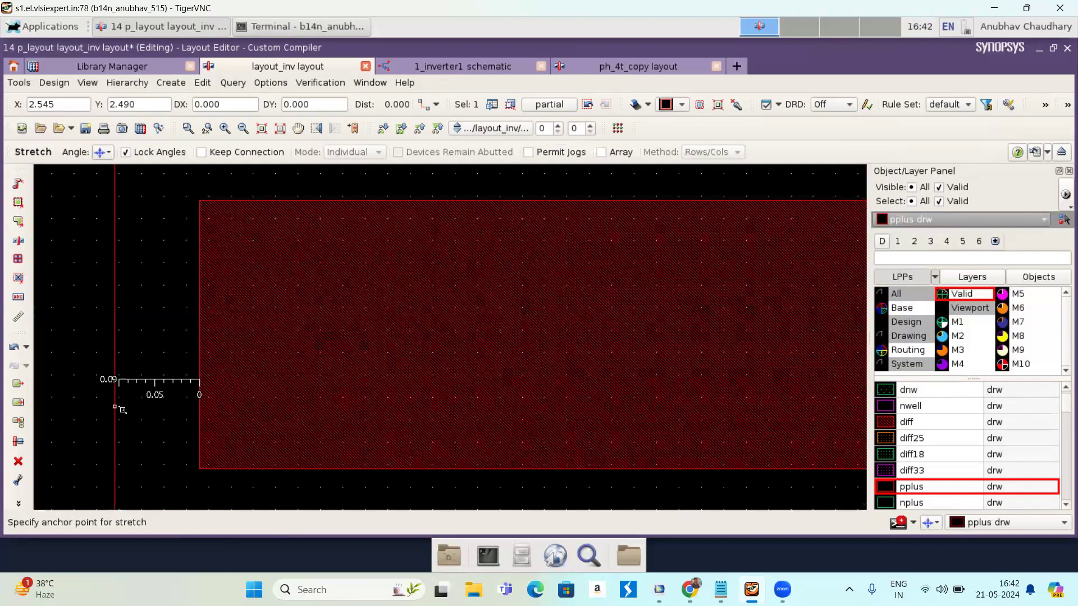
scroll(138, 434, "down", 2)
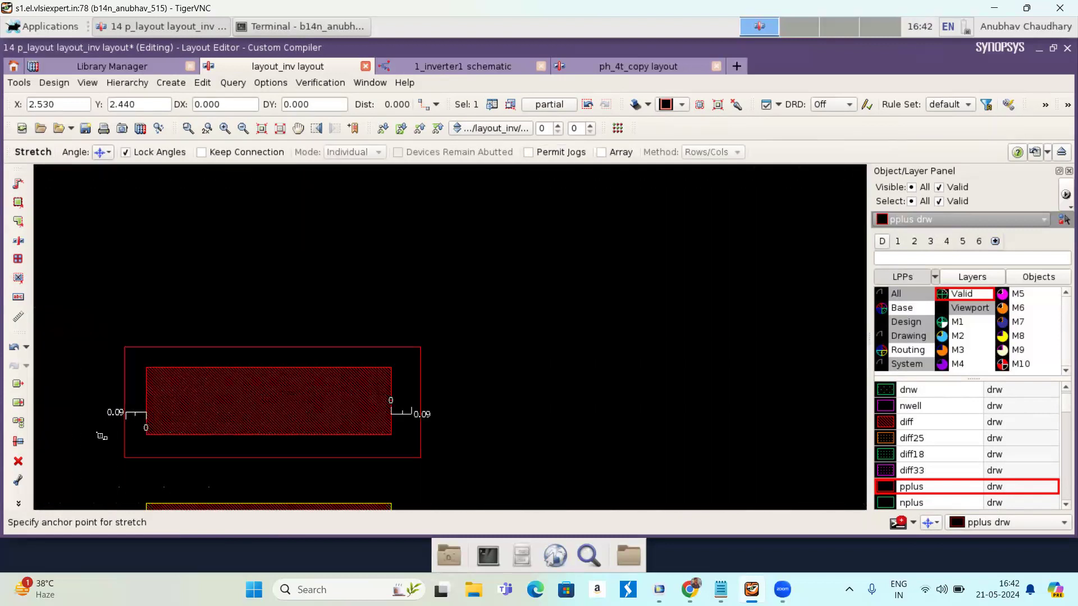
- Clear the selection and stretch the pplus rectangle's right edge inward to the end of the 0.09 ruler
key("f")
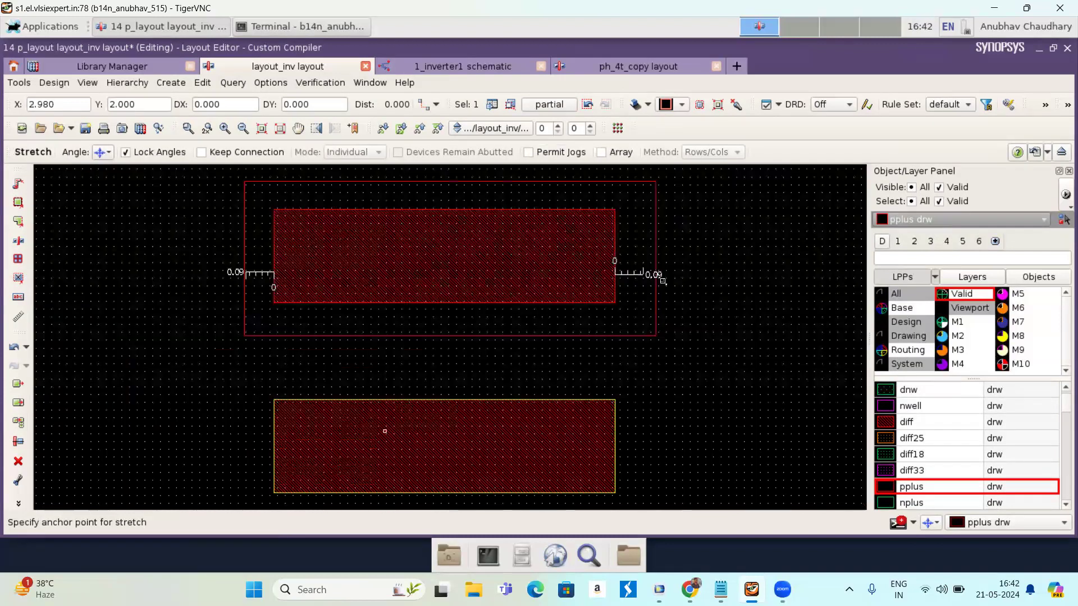
scroll(669, 279, "up", 4)
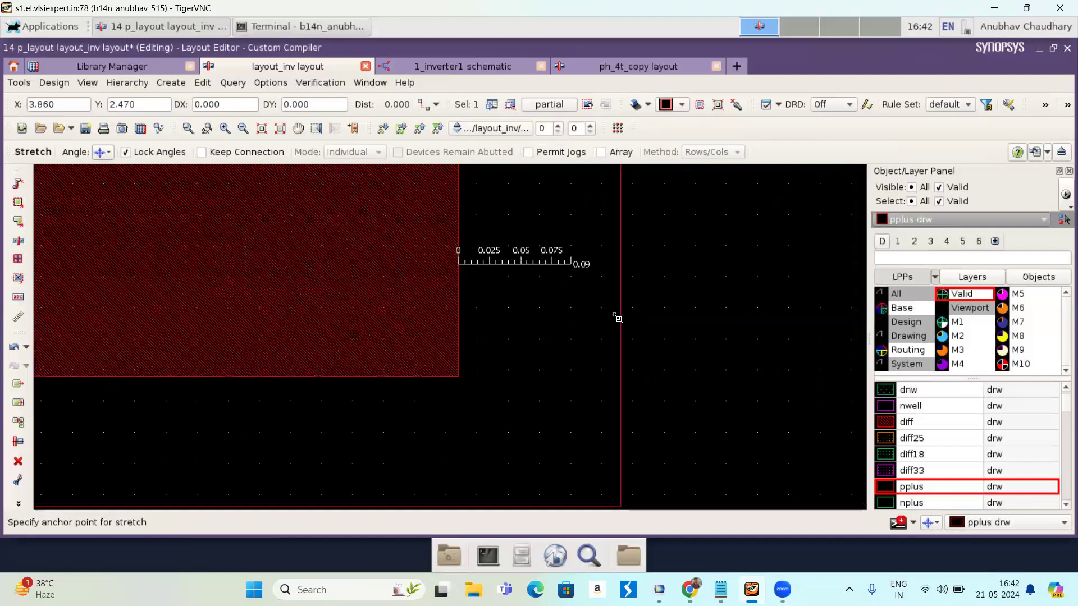
left_click(622, 317)
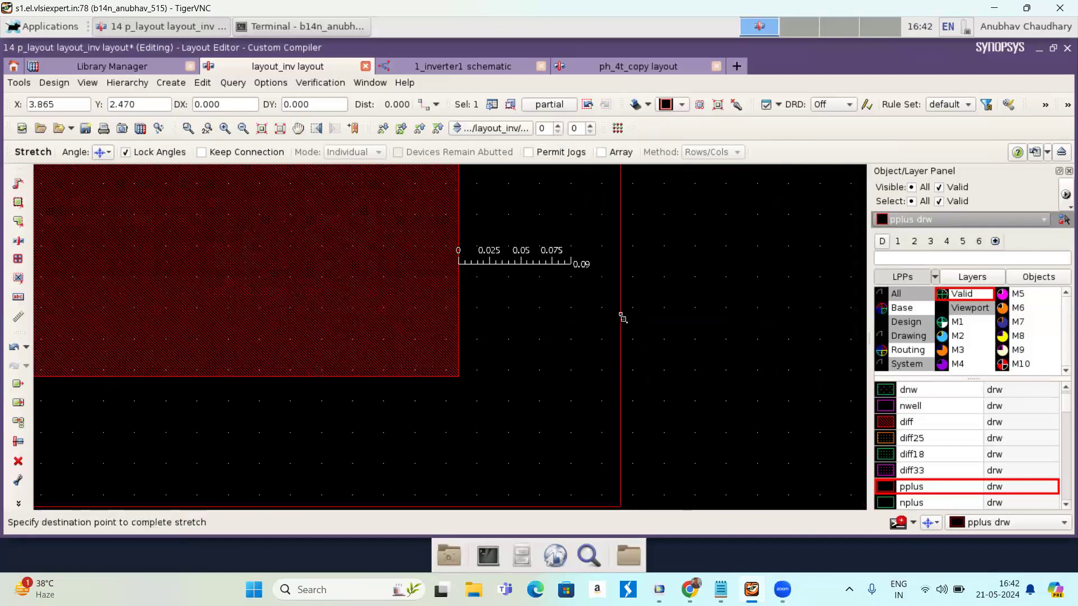
key("Escape")
left_click(707, 321)
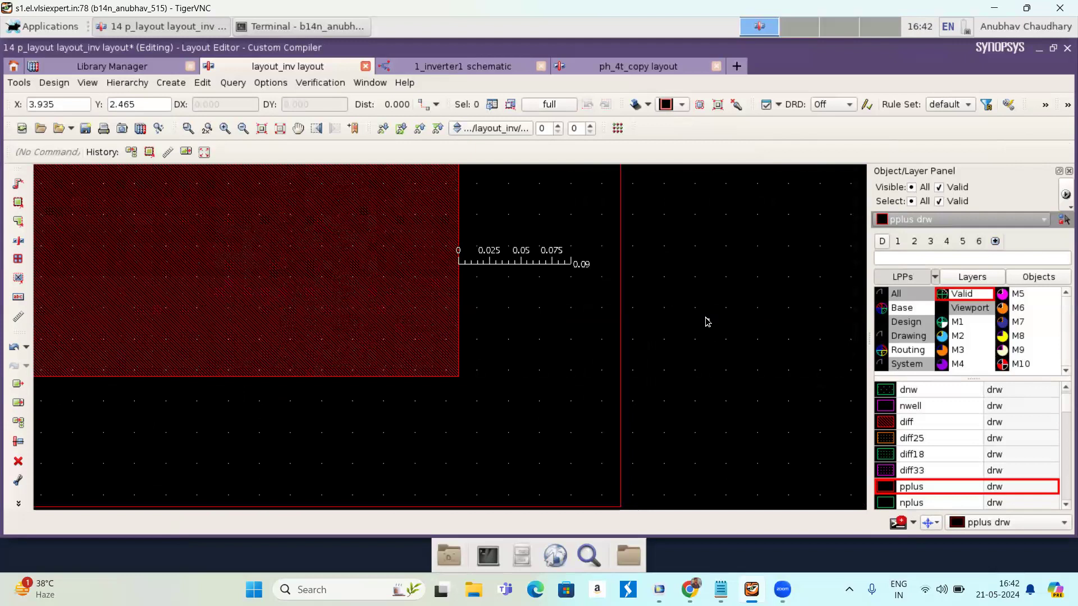
key("s")
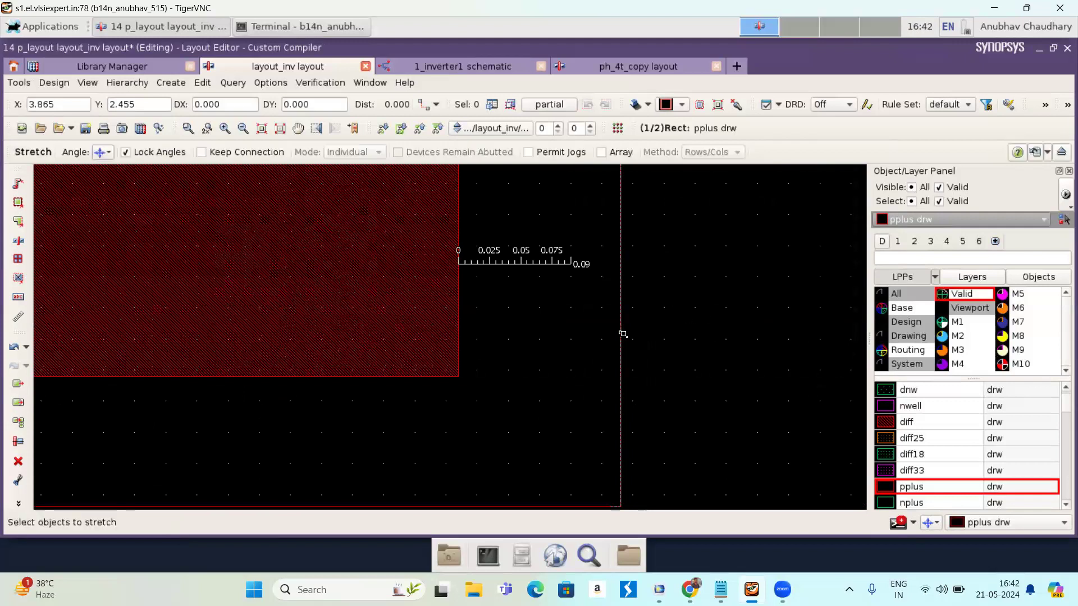
left_click(623, 334)
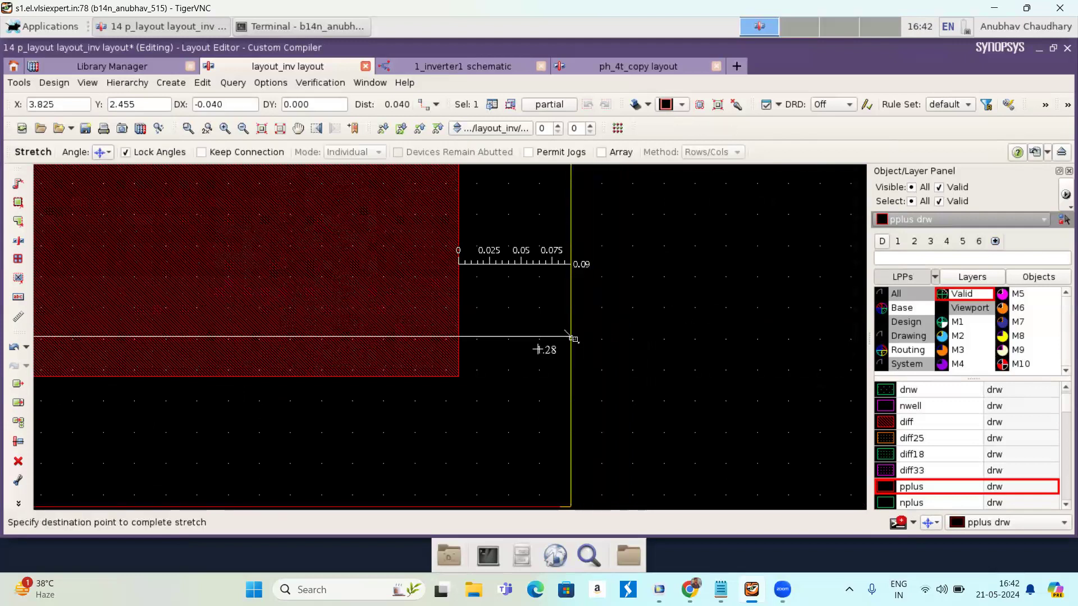
left_click(573, 339)
- Stretch the pplus rectangle's left edge inward by 0.005 to the end of the 0.09 ruler
key("f")
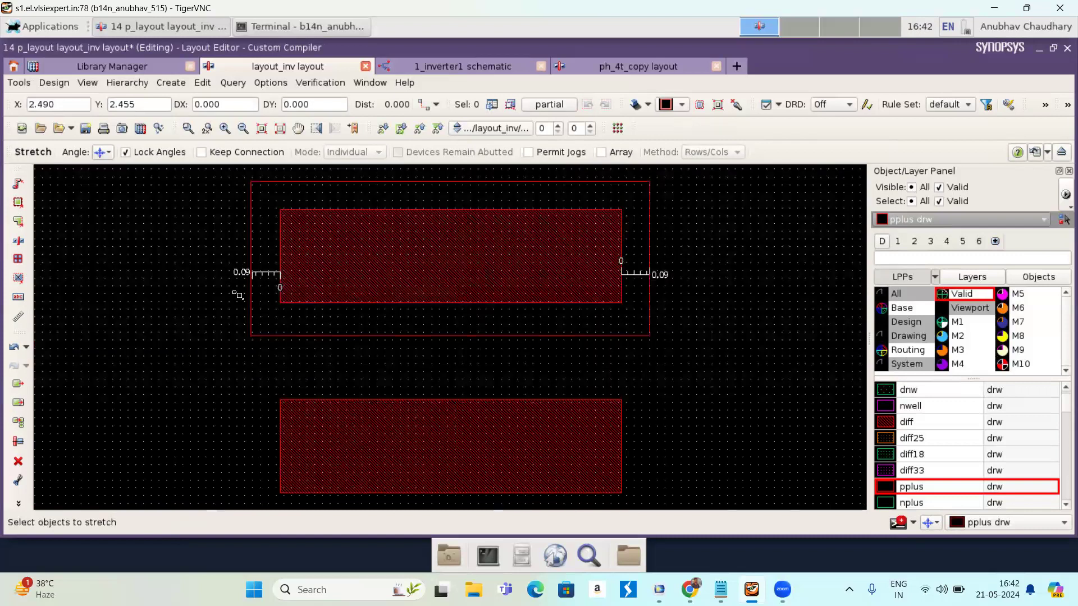
scroll(248, 297, "up", 1)
scroll(339, 279, "left", 2)
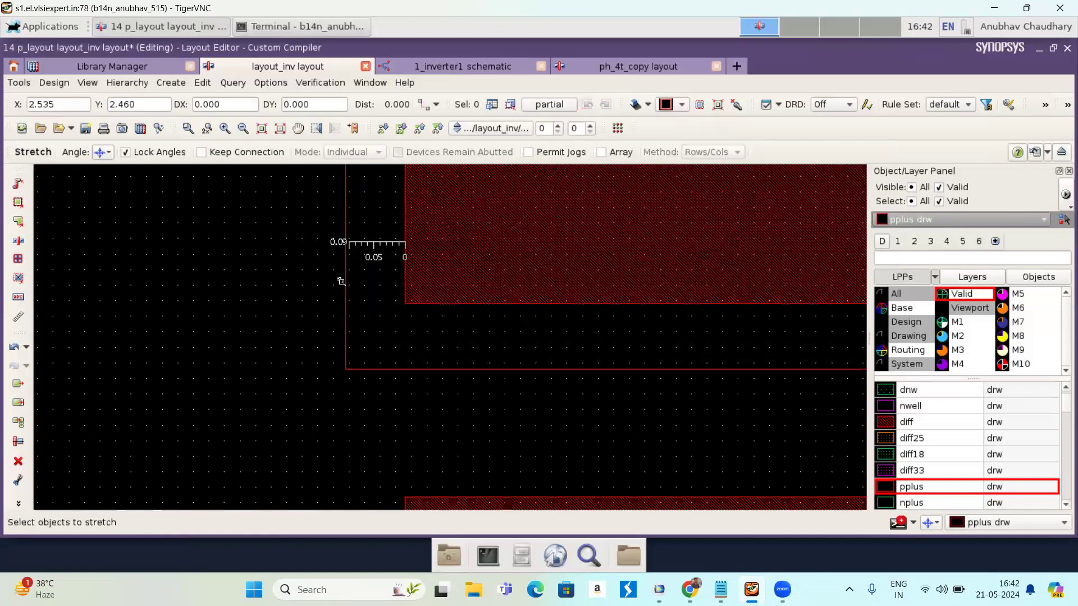
scroll(348, 228, "up", 2)
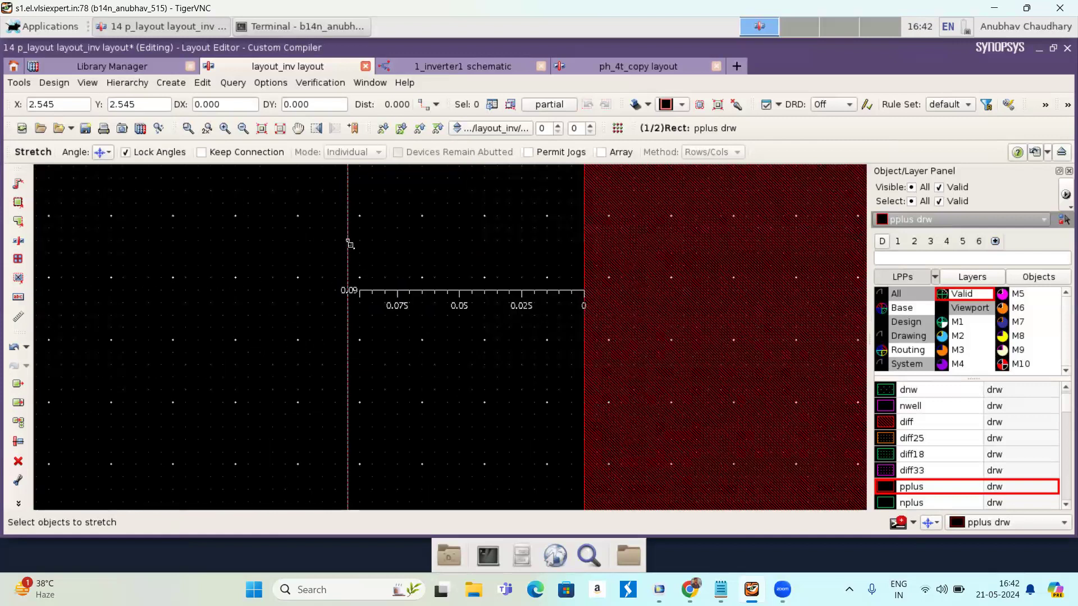
left_click(349, 244)
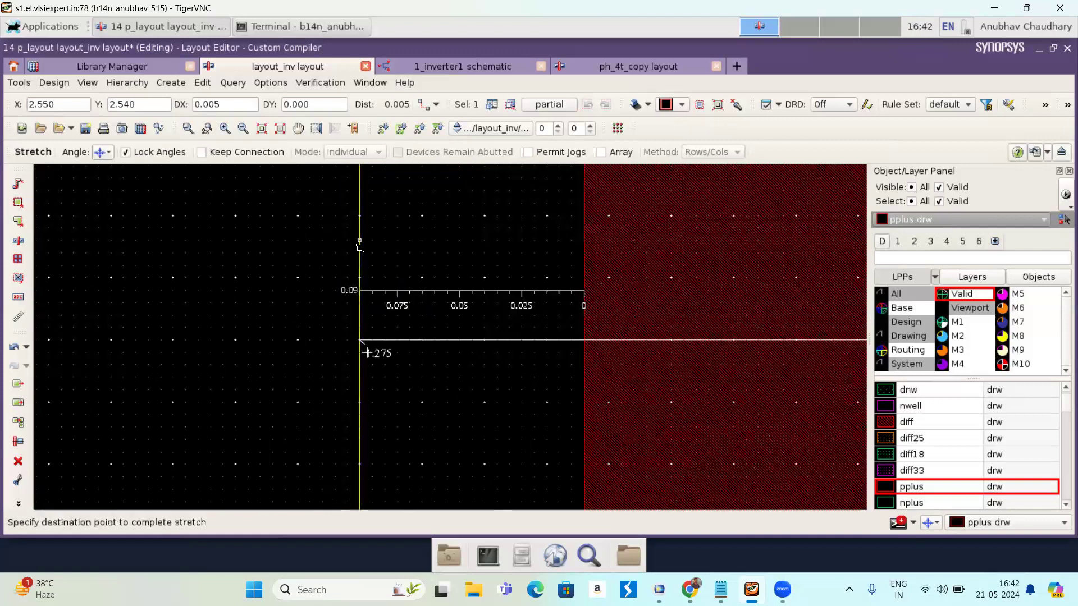
left_click(360, 249)
key("Escape")
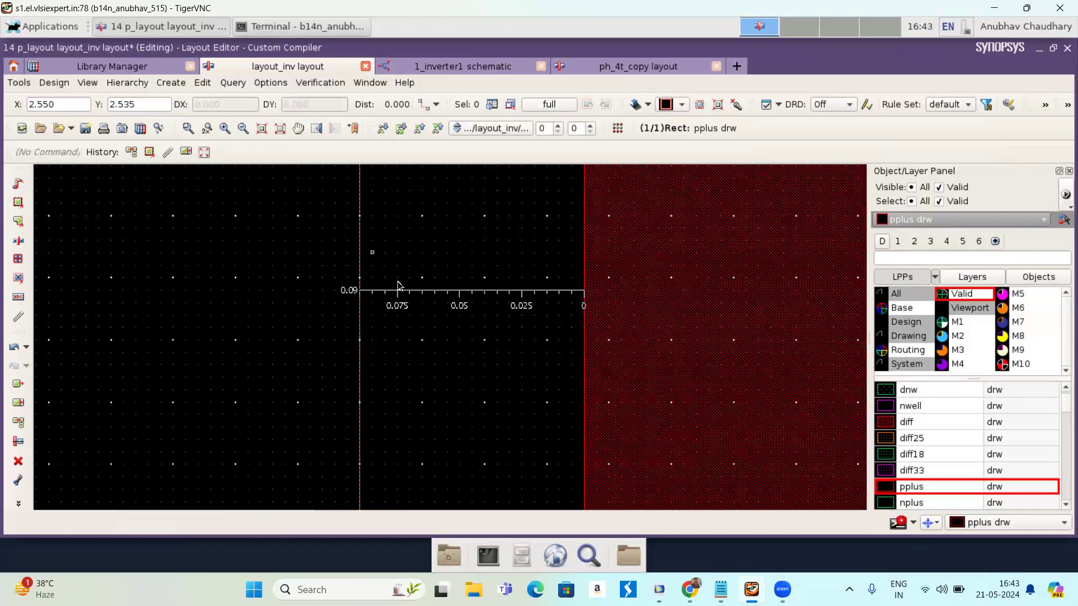
- Place a vertical ruler 0.19 long downward from the upper diff rectangle's bottom edge
scroll(599, 350, "down", 2)
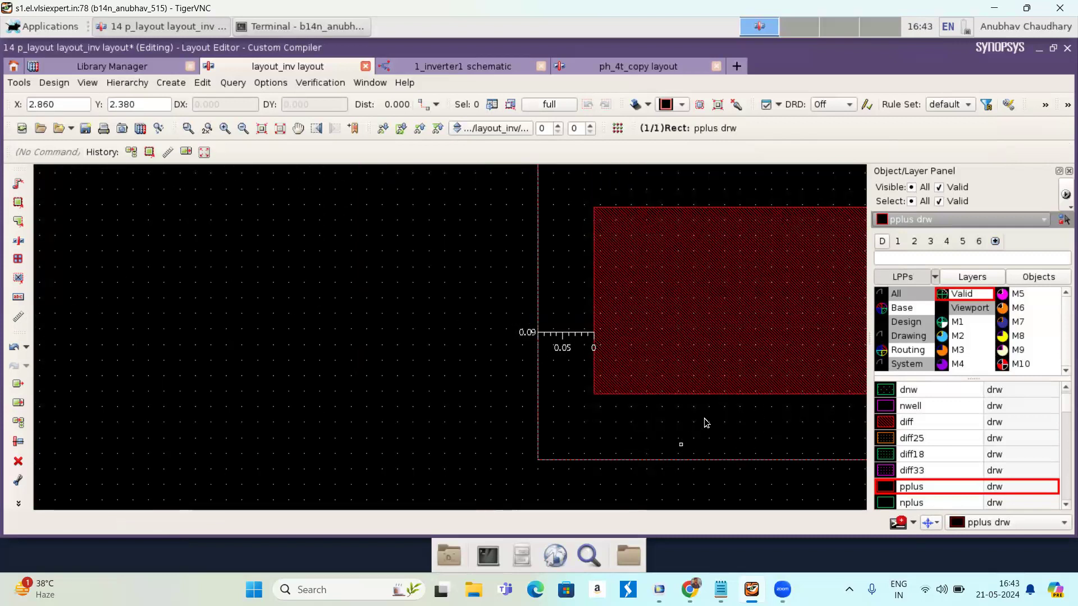
key("f")
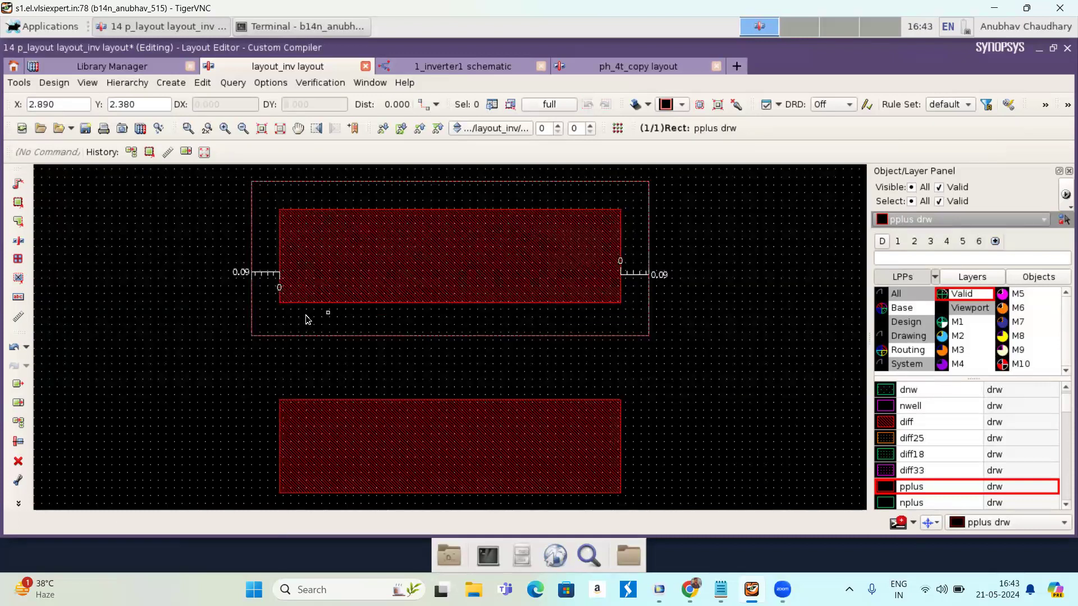
scroll(307, 319, "up", 1)
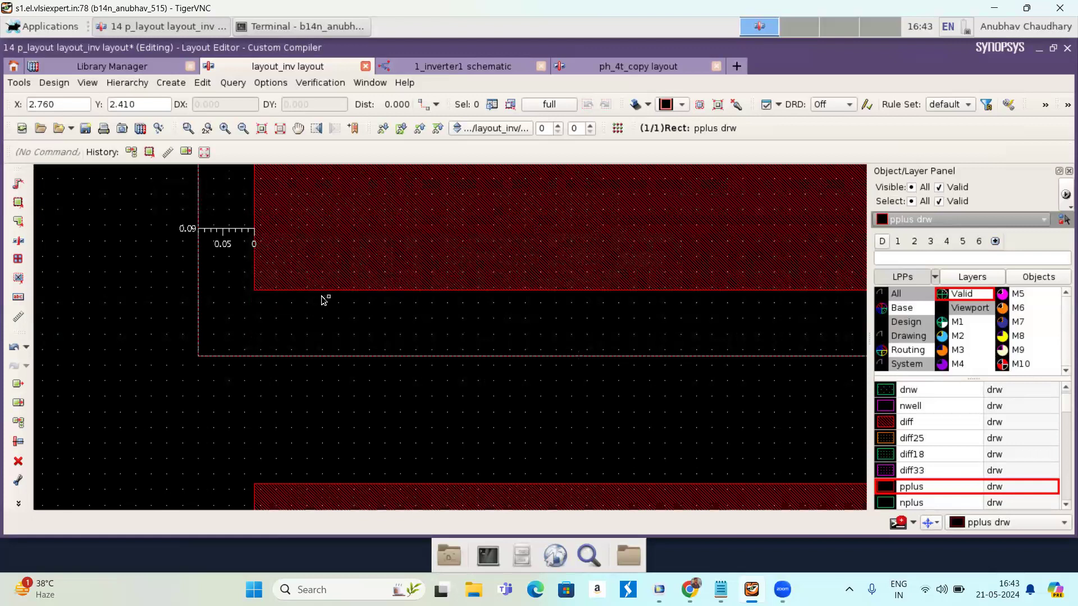
scroll(322, 299, "up", 1)
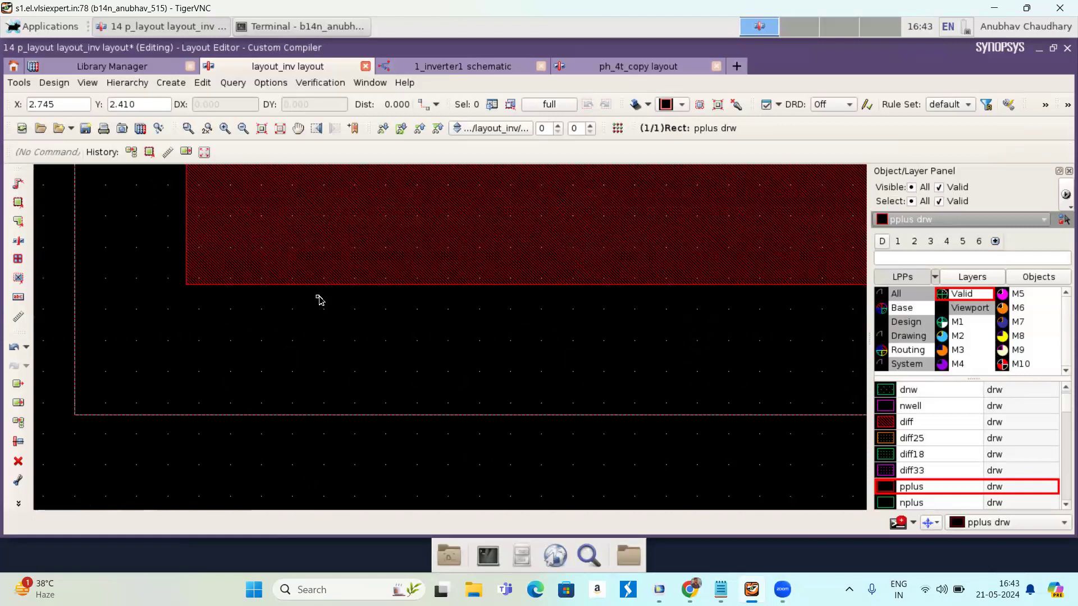
key("k")
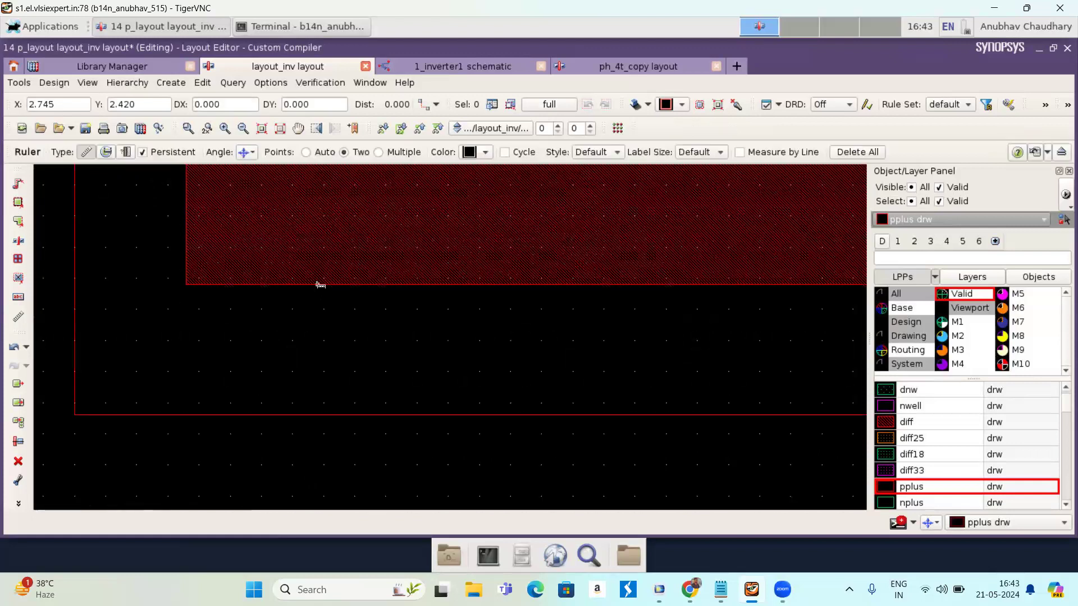
left_click(318, 285)
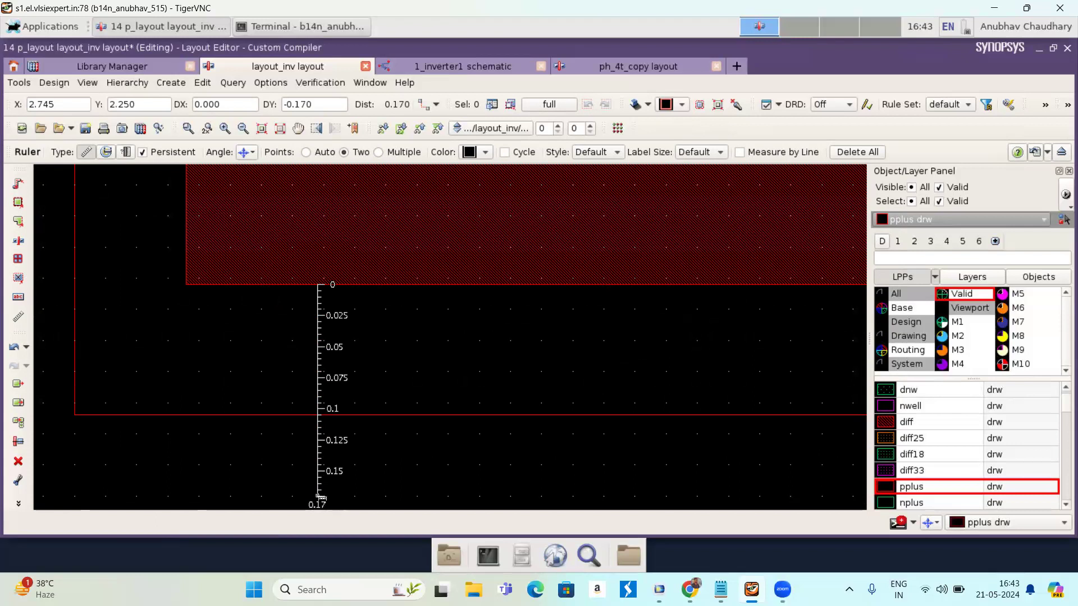
scroll(320, 497, "down", 3)
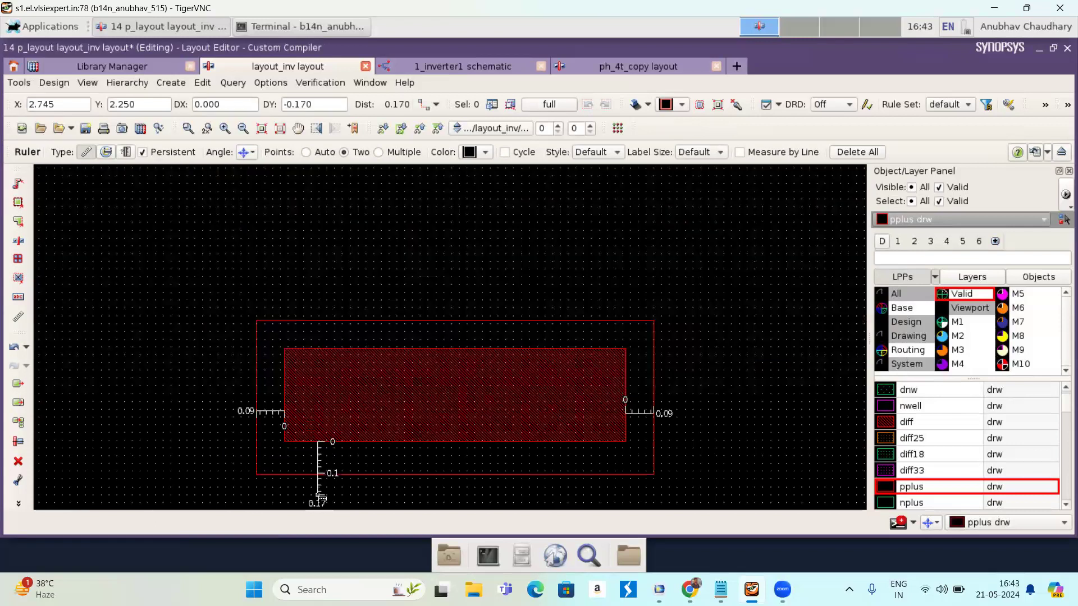
middle_click_drag(320, 498, 321, 359)
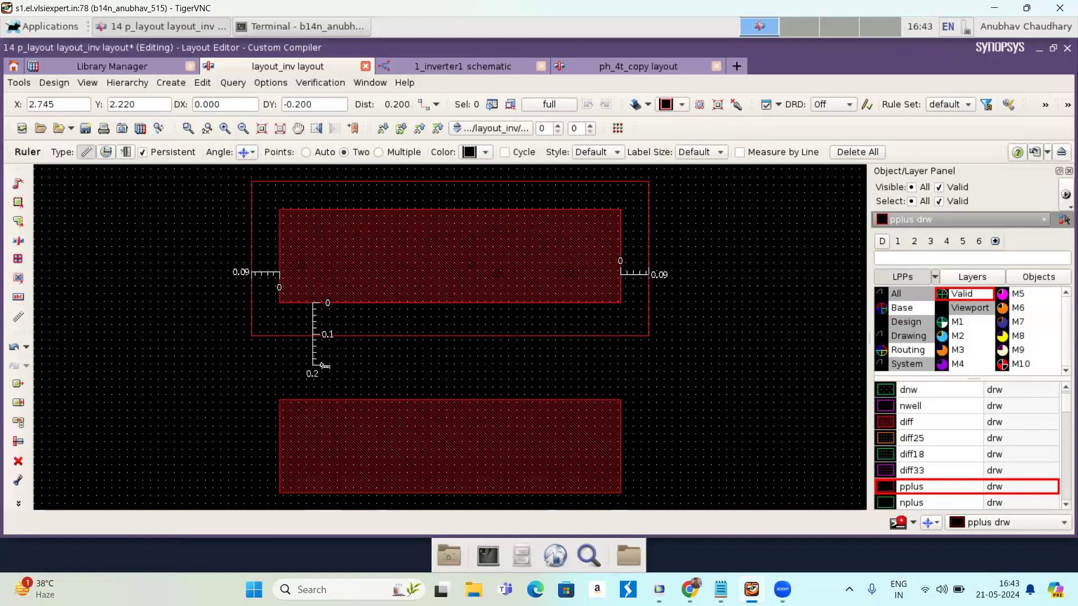
scroll(323, 366, "up", 3)
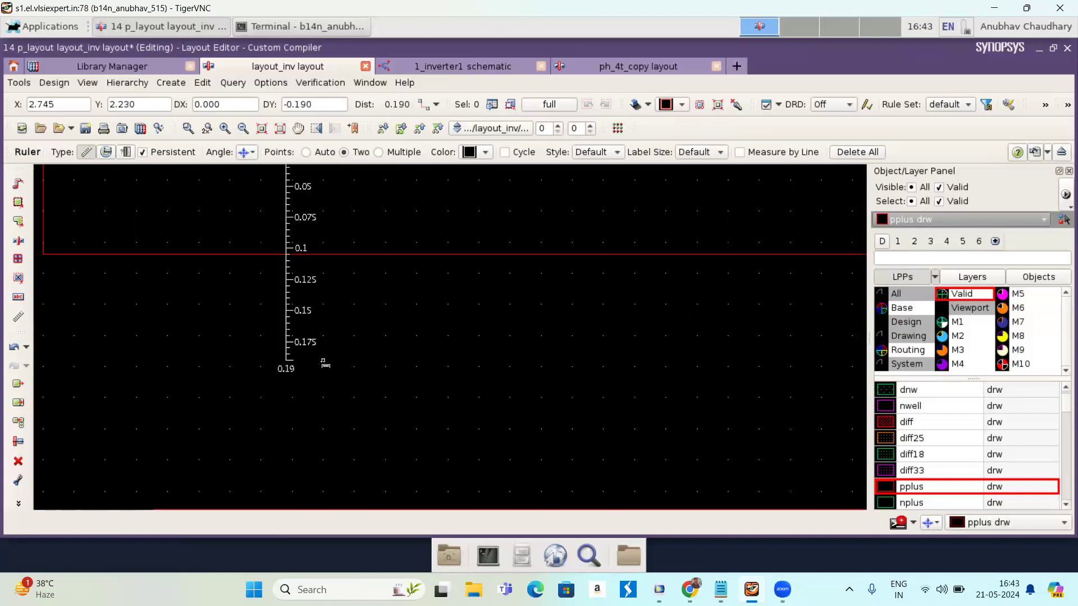
left_click(292, 362)
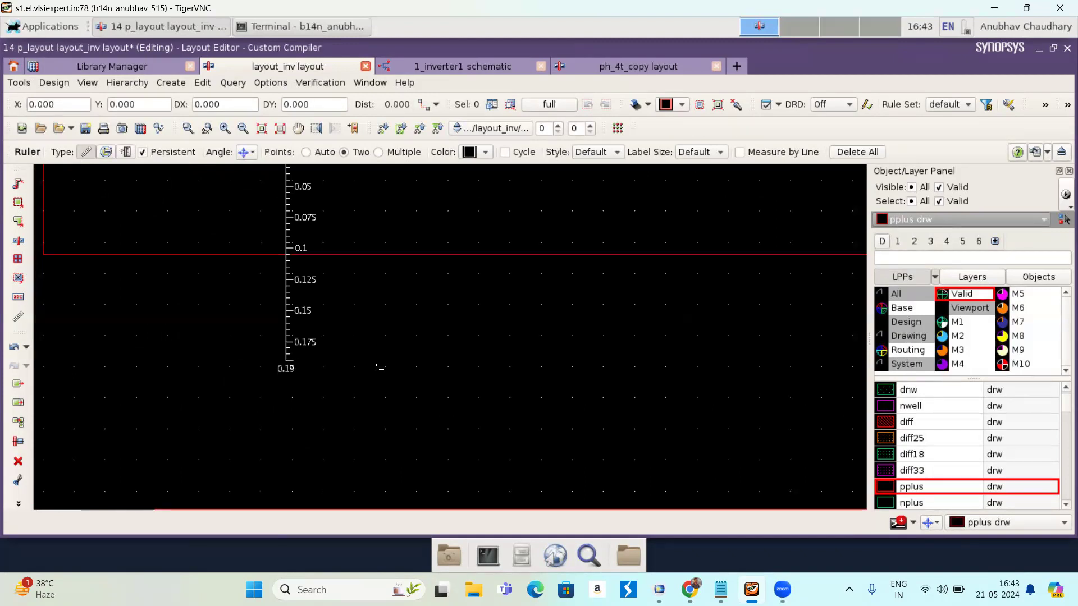
key("Escape")
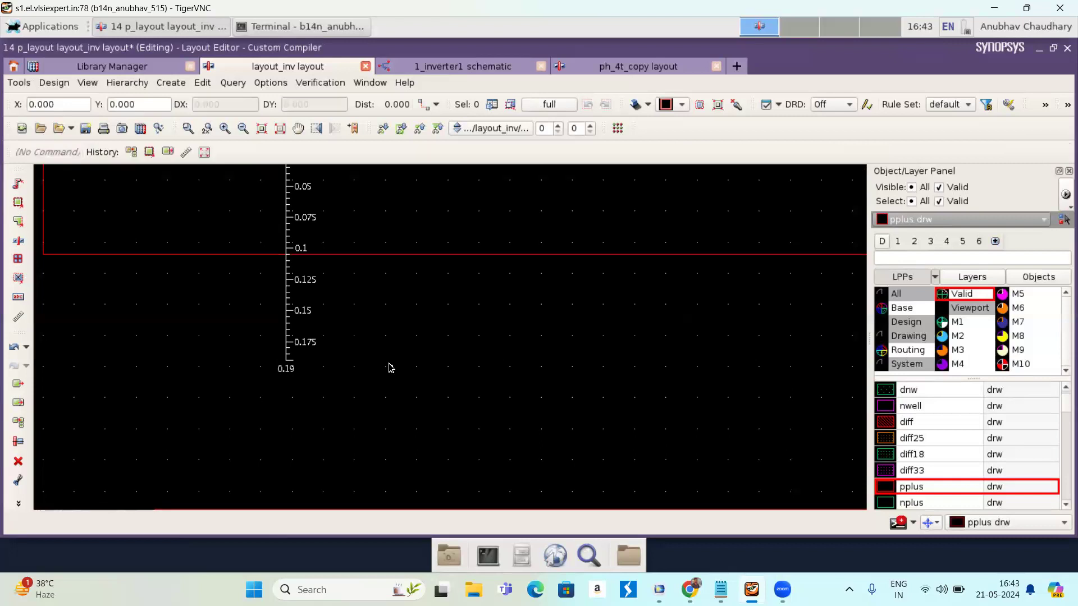
- Stretch the pplus rectangle's bottom edge downward to the end of the 0.19 ruler
key("s")
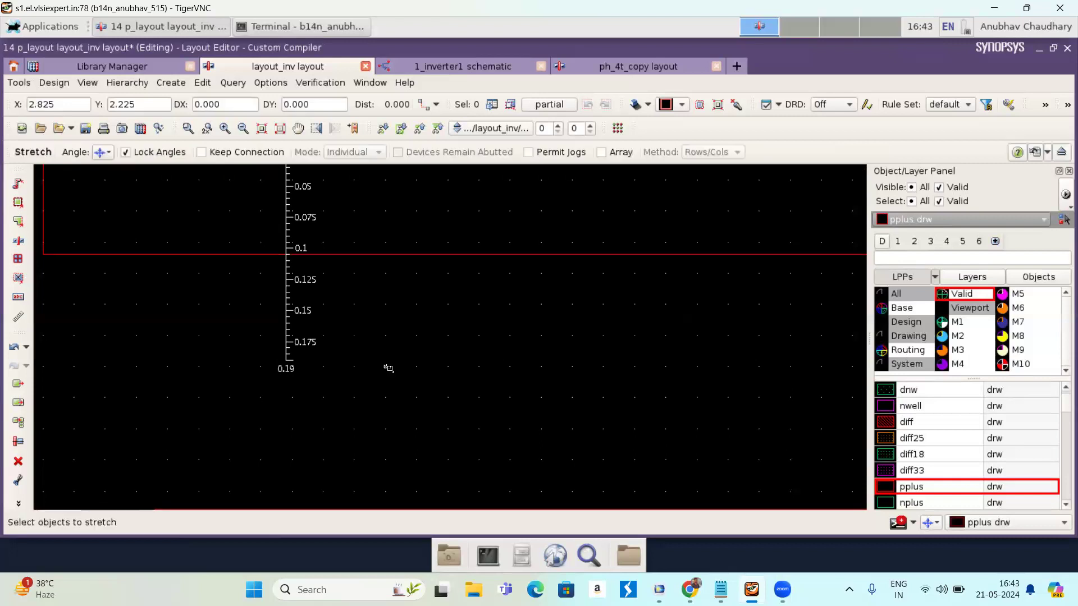
left_click(419, 256)
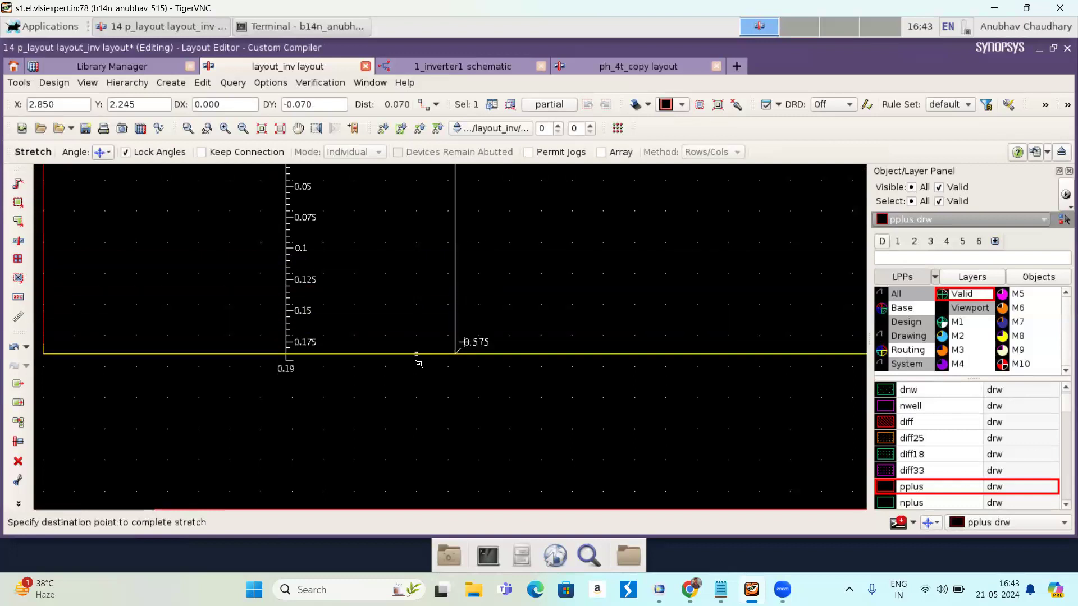
left_click(419, 363)
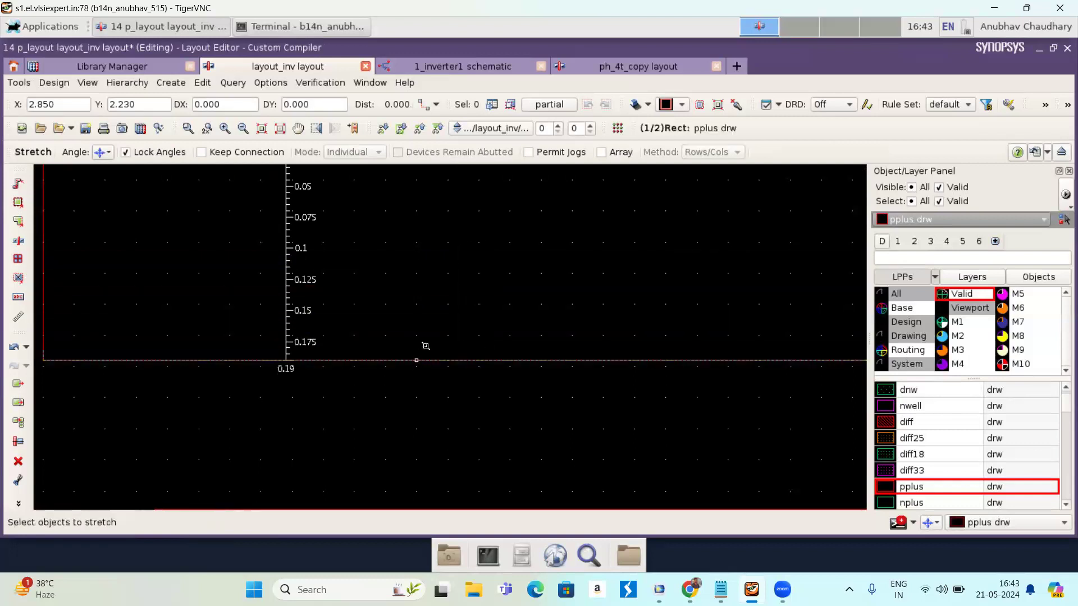
- Place a vertical ruler 0.19 long upward from the upper diff rectangle's top edge
key("f")
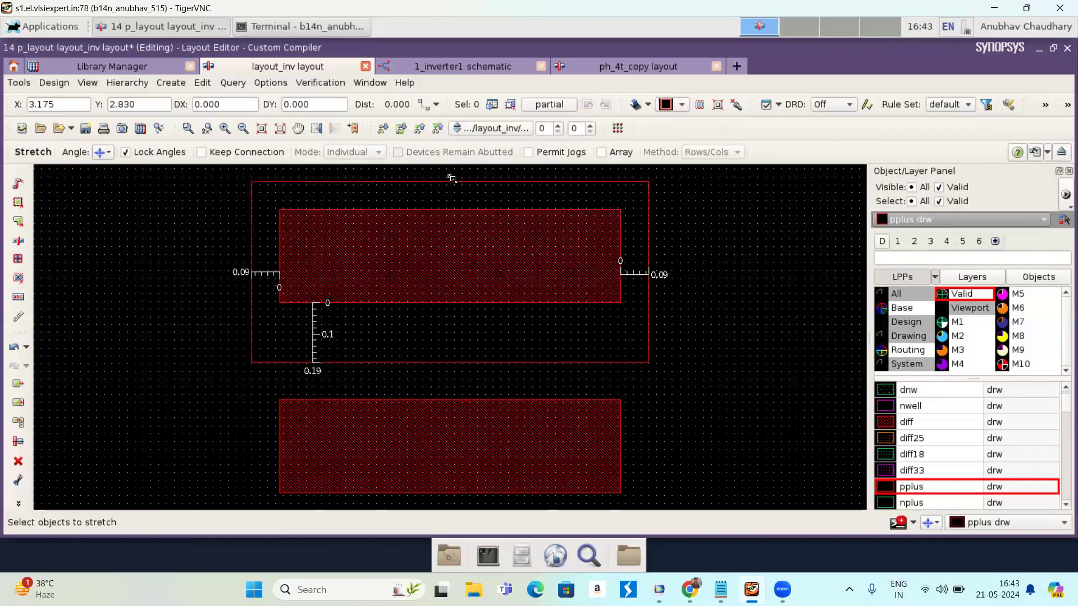
scroll(452, 179, "up", 1)
scroll(452, 179, "up", 1)
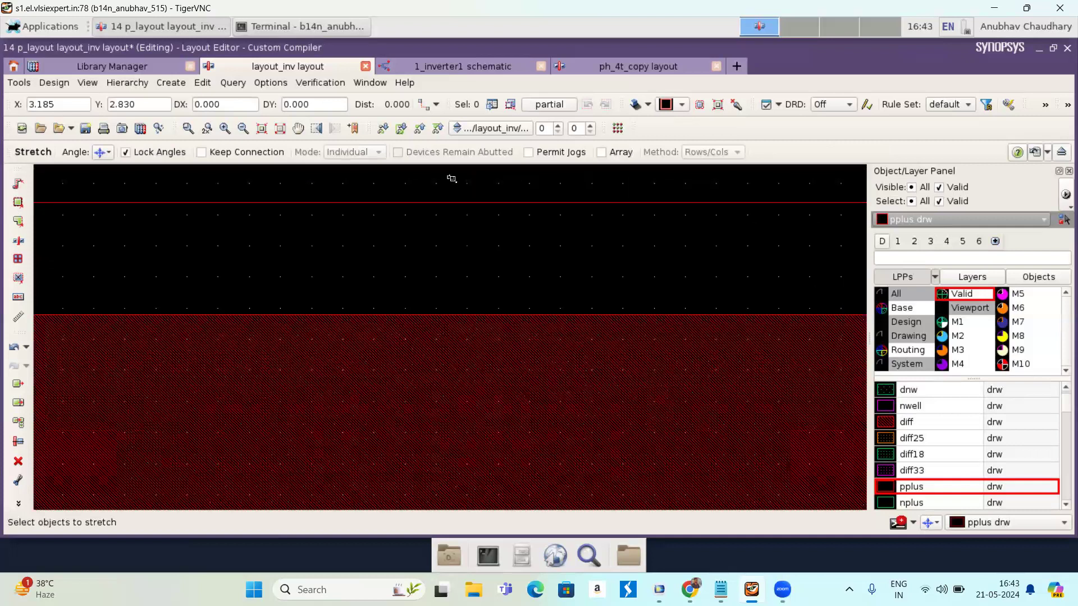
scroll(452, 179, "down", 1)
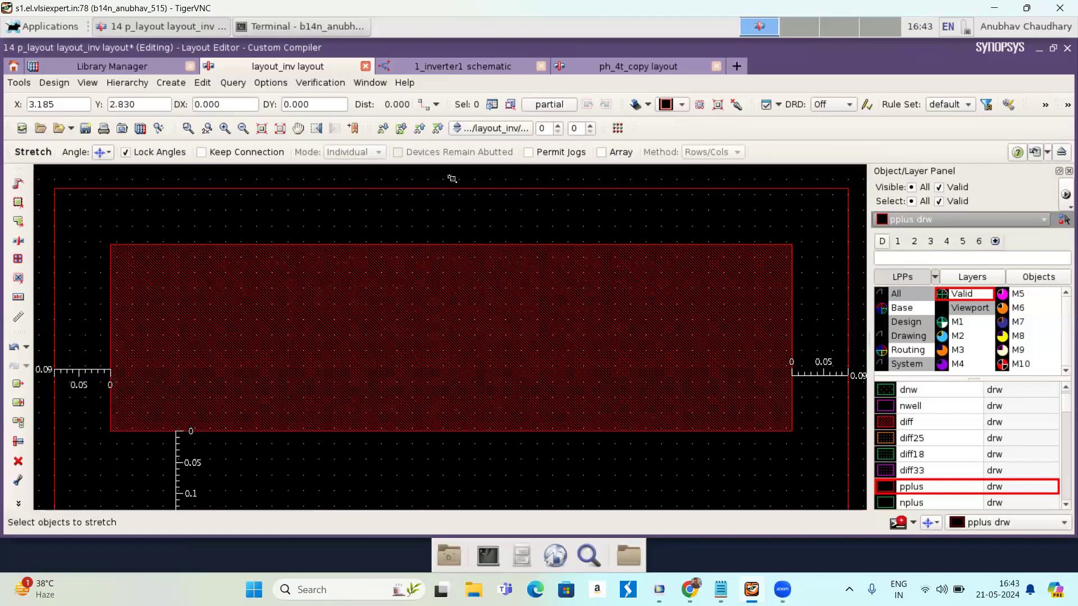
scroll(452, 179, "down", 1)
scroll(460, 180, "down", 1)
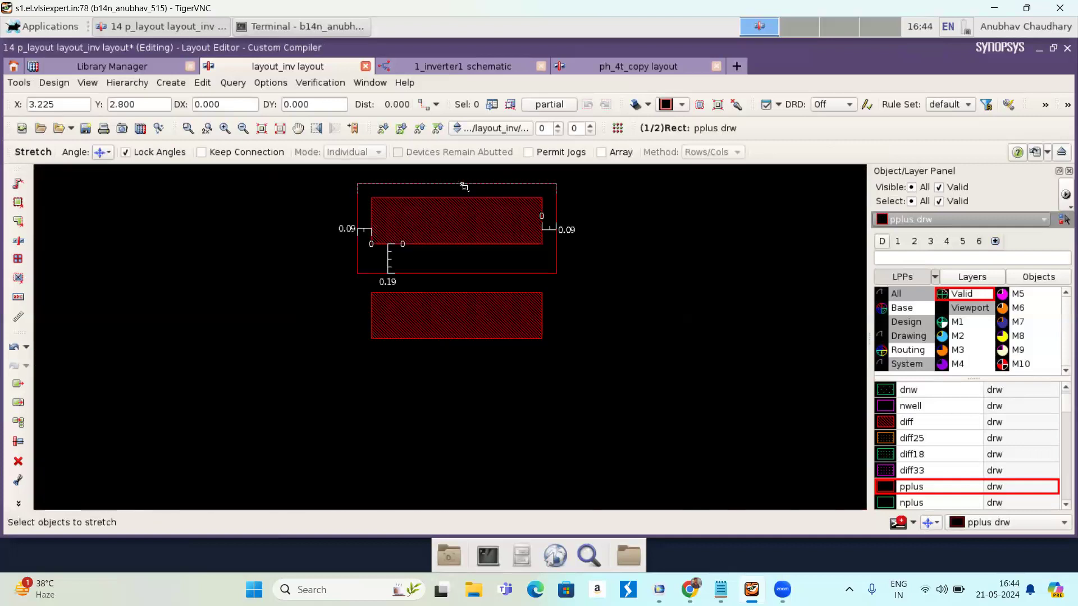
scroll(466, 169, "down", 1)
scroll(466, 168, "down", 1)
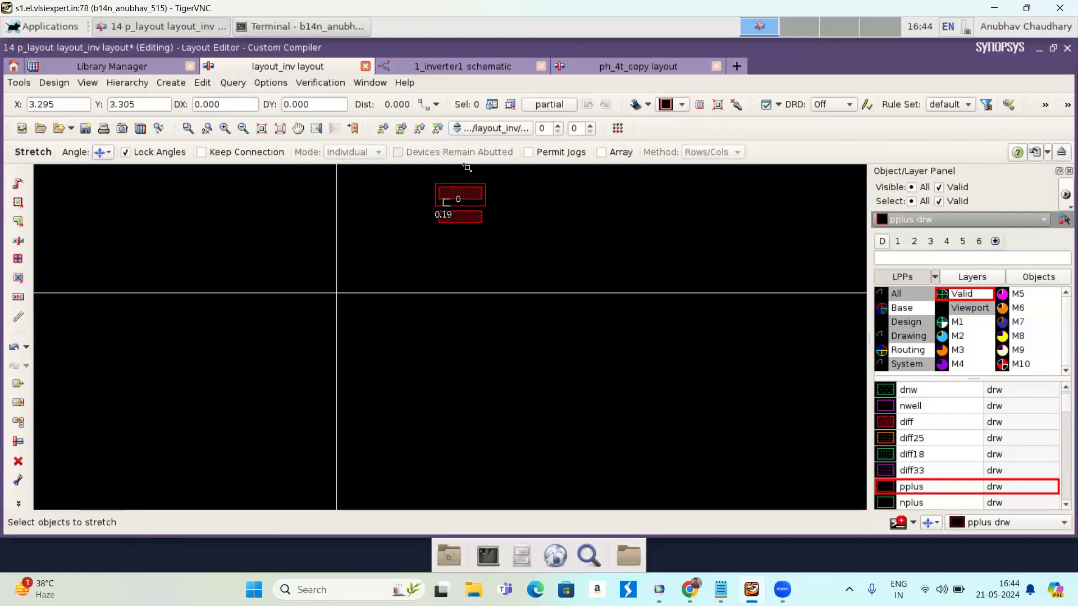
scroll(467, 174, "up", 2)
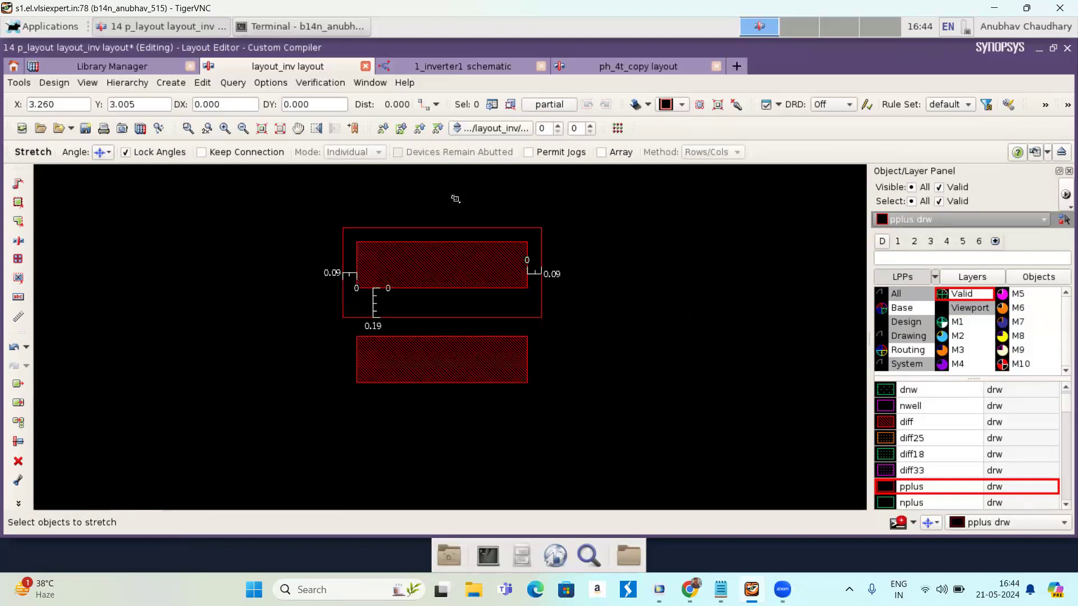
scroll(455, 199, "up", 1)
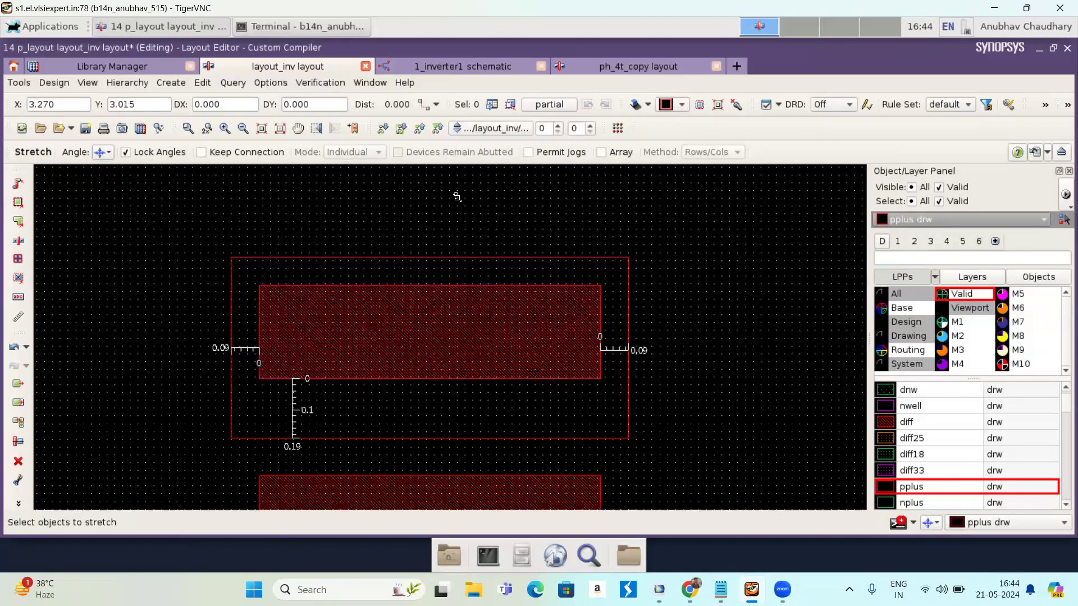
key("k")
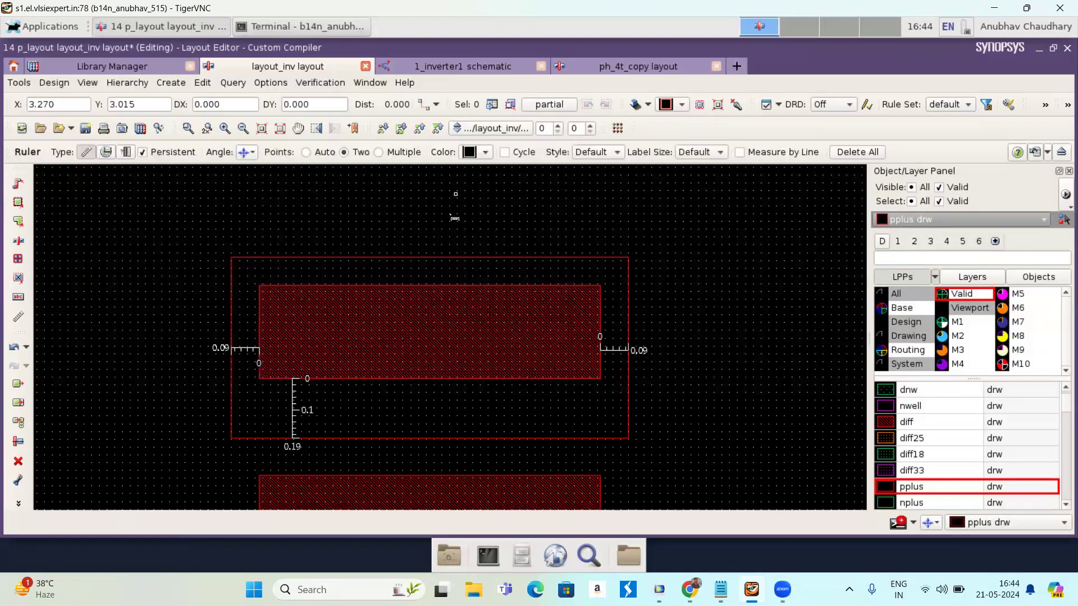
left_click(418, 287)
left_click(419, 227)
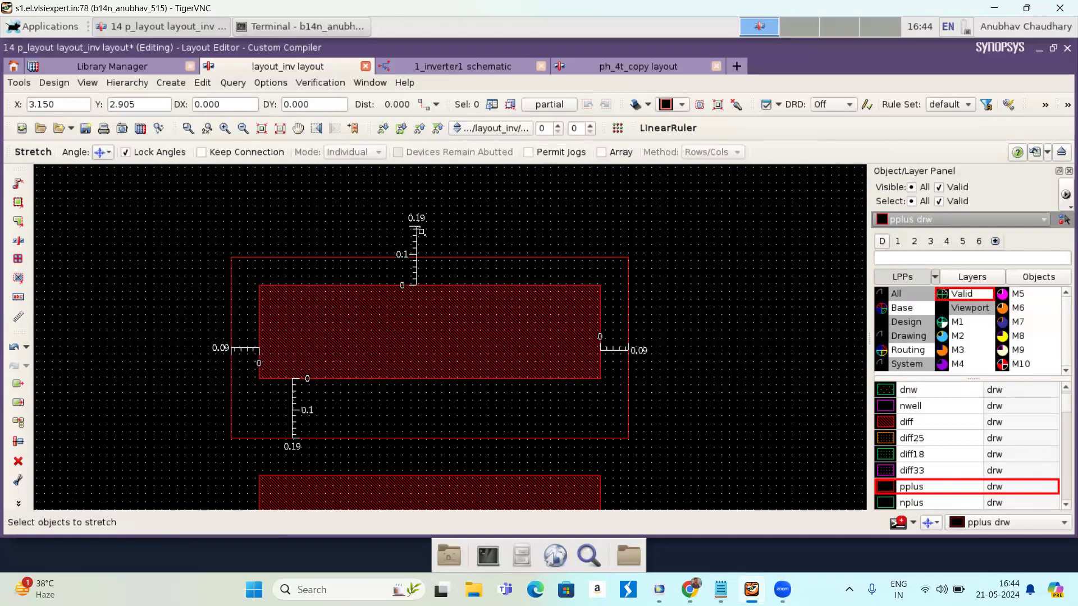
key("Escape")
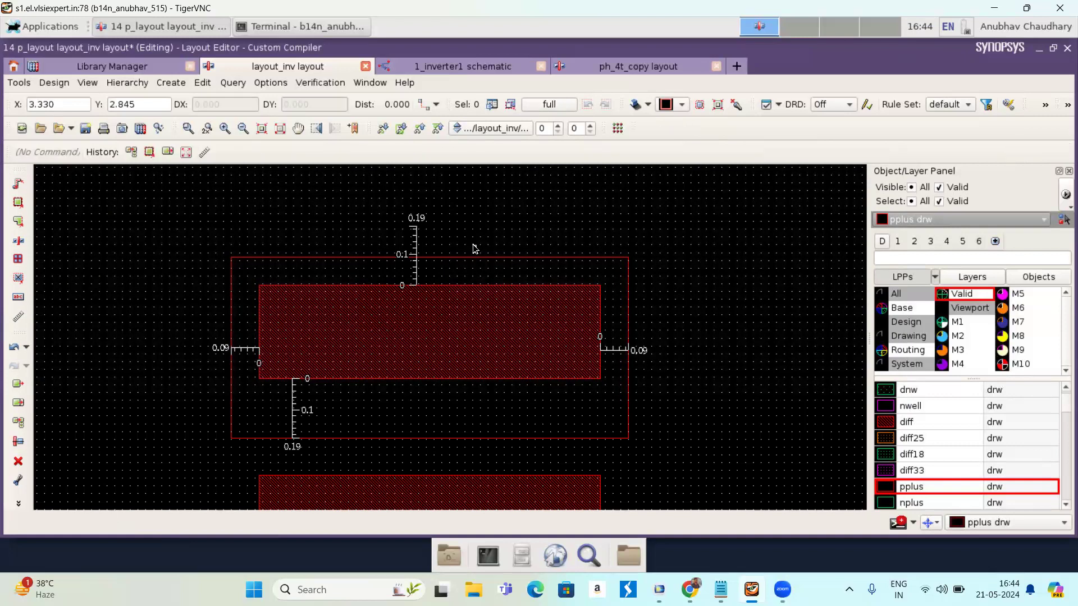
- Stretch the pplus rectangle's top edge upward to the end of the upper 0.19 ruler
key("s")
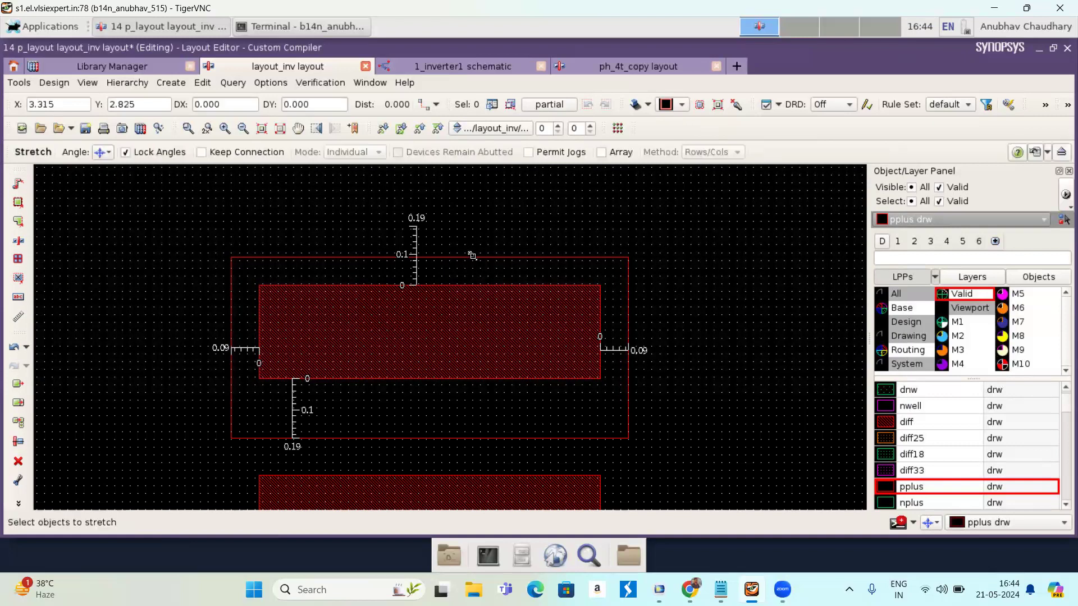
left_click(466, 253)
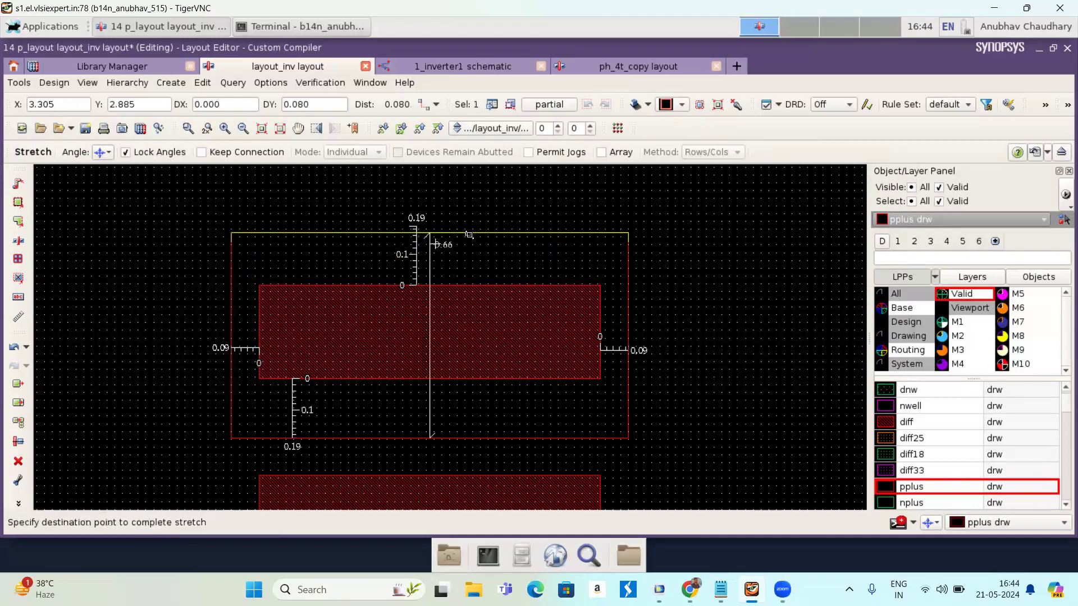
left_click(469, 231)
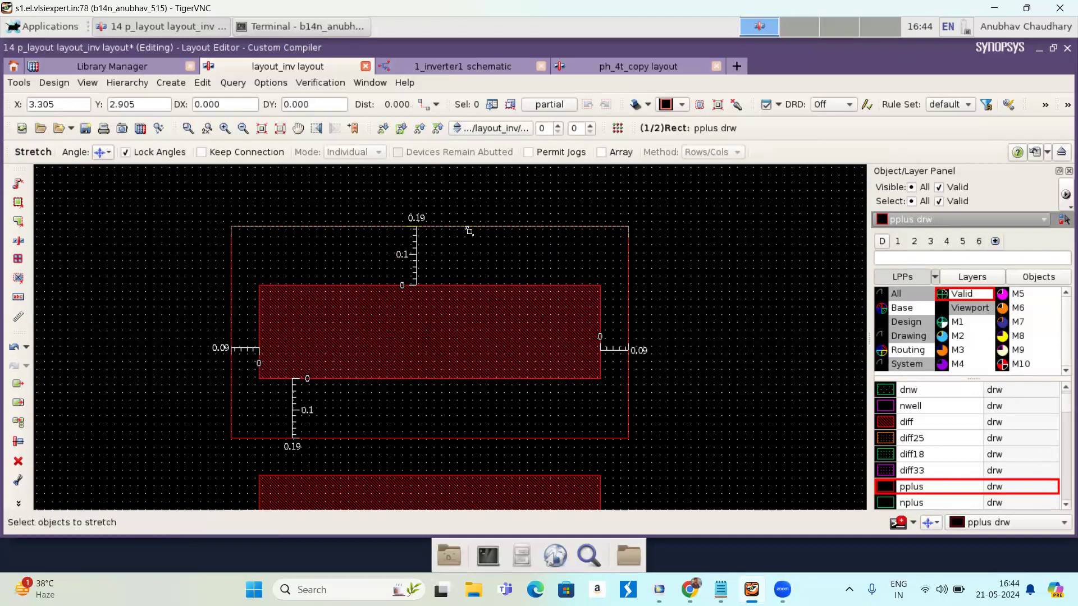
key("Escape")
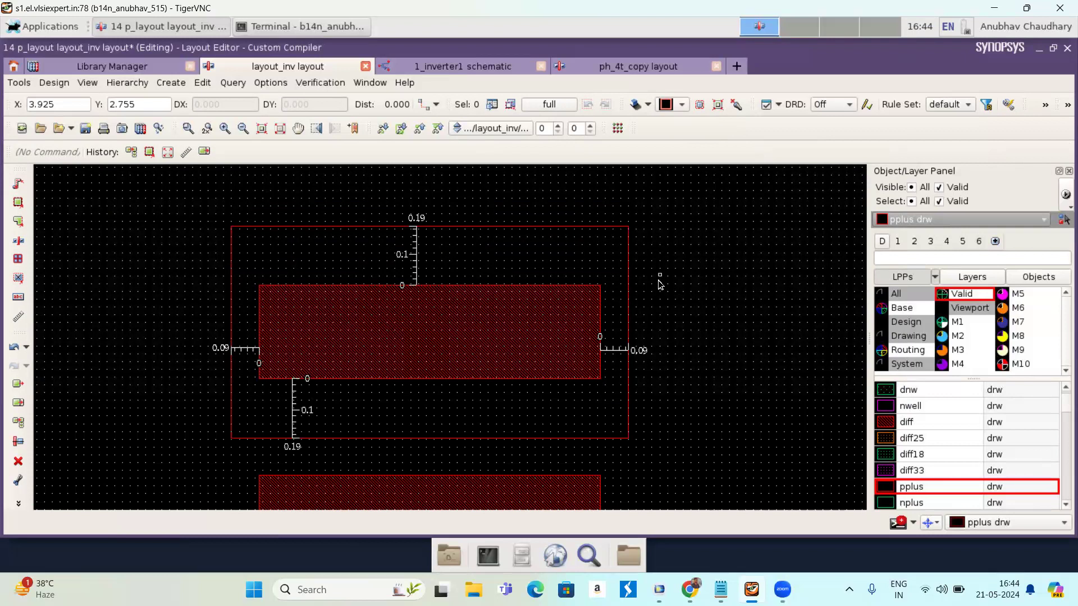
- Draw a diff25 rectangle about 1.65 by 0.965 enclosing the pplus rectangle and the upper diff rectangle
left_click(930, 439)
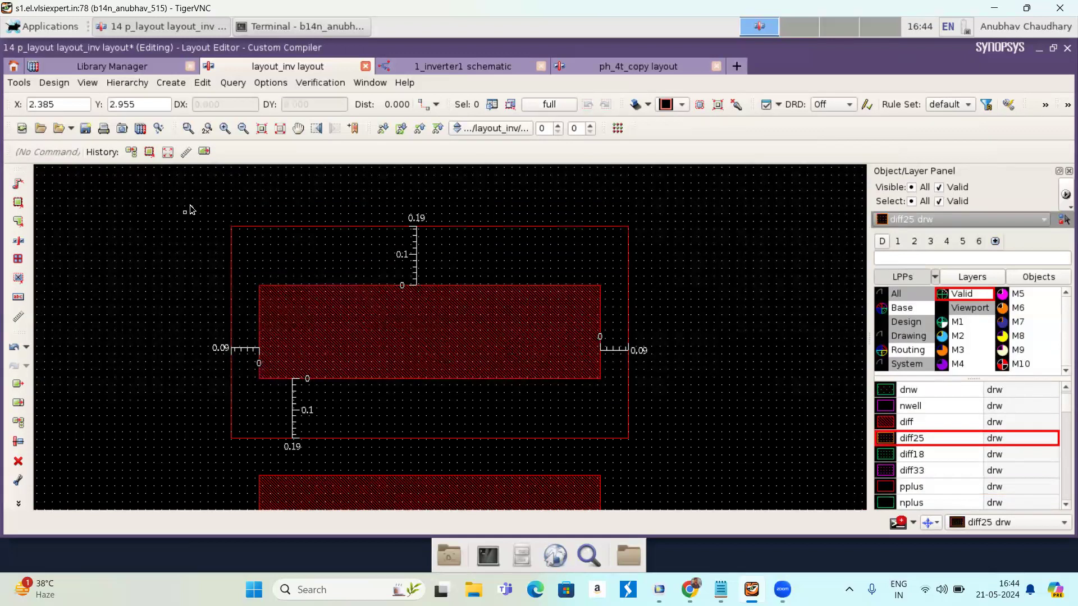
key("r")
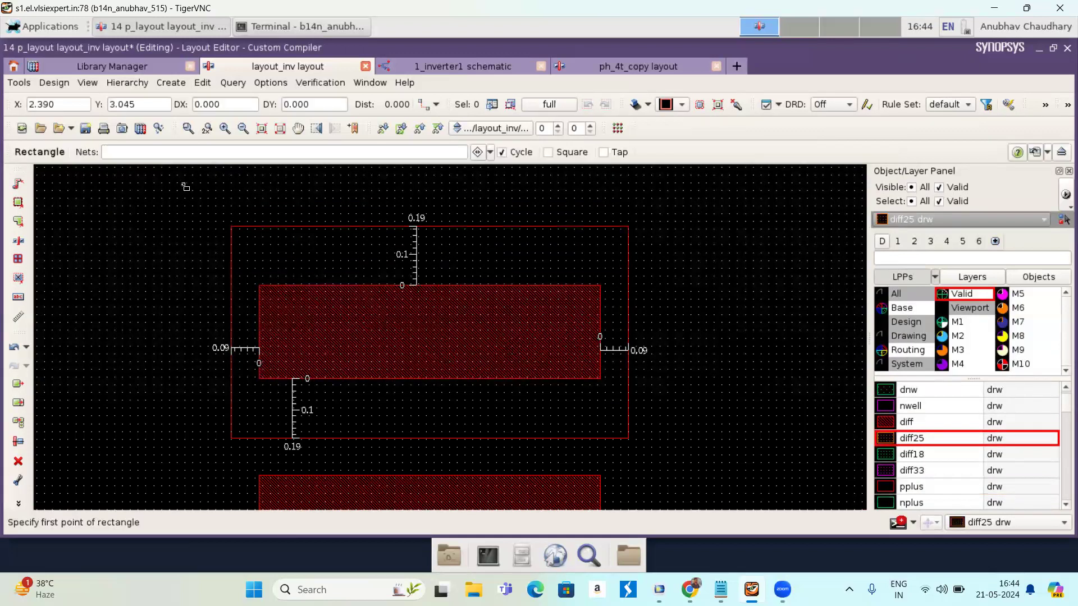
left_click(189, 185)
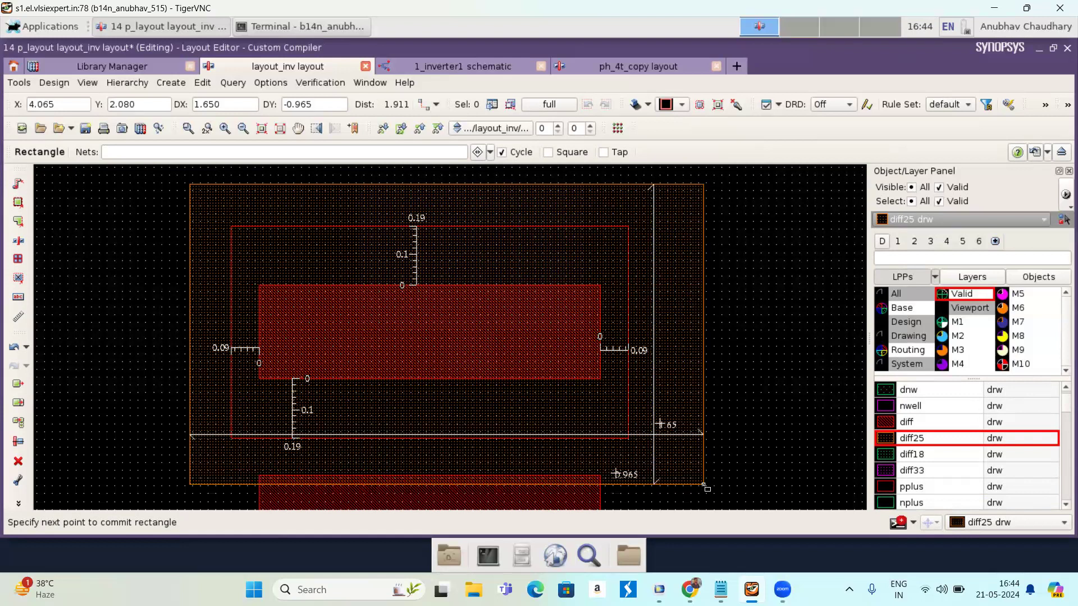
left_click(704, 485)
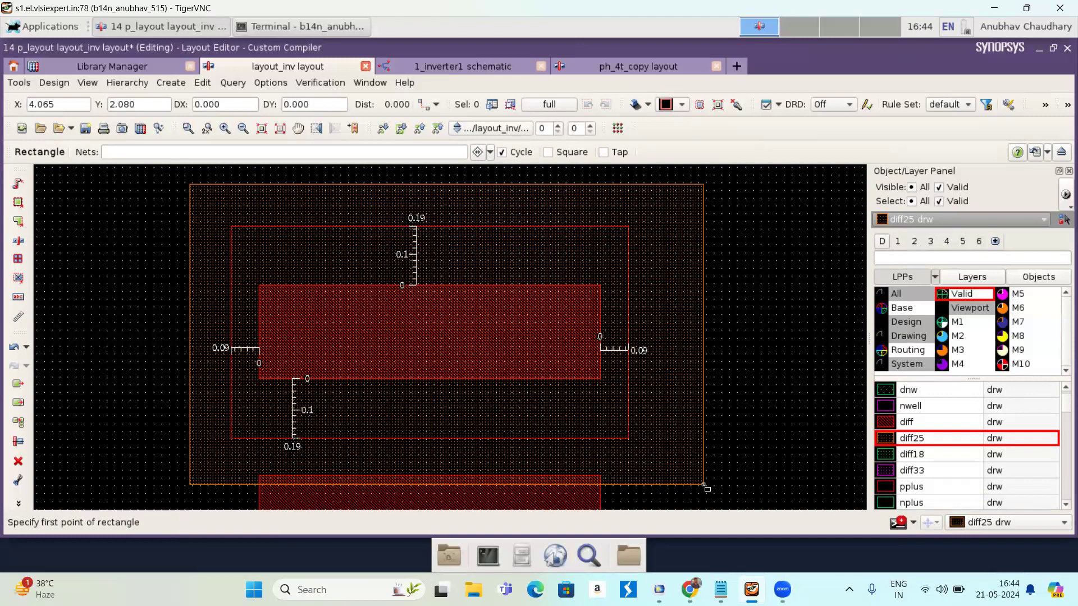
key("Escape")
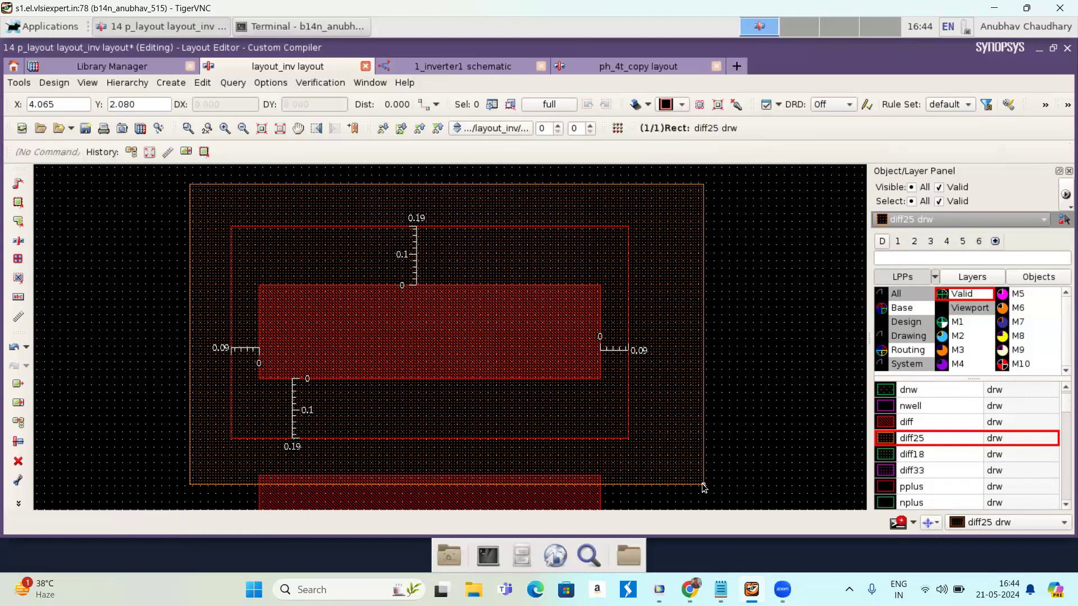
- Move the lower diff rectangle straight down by about 0.64, clear of the diff25 rectangle
key("f")
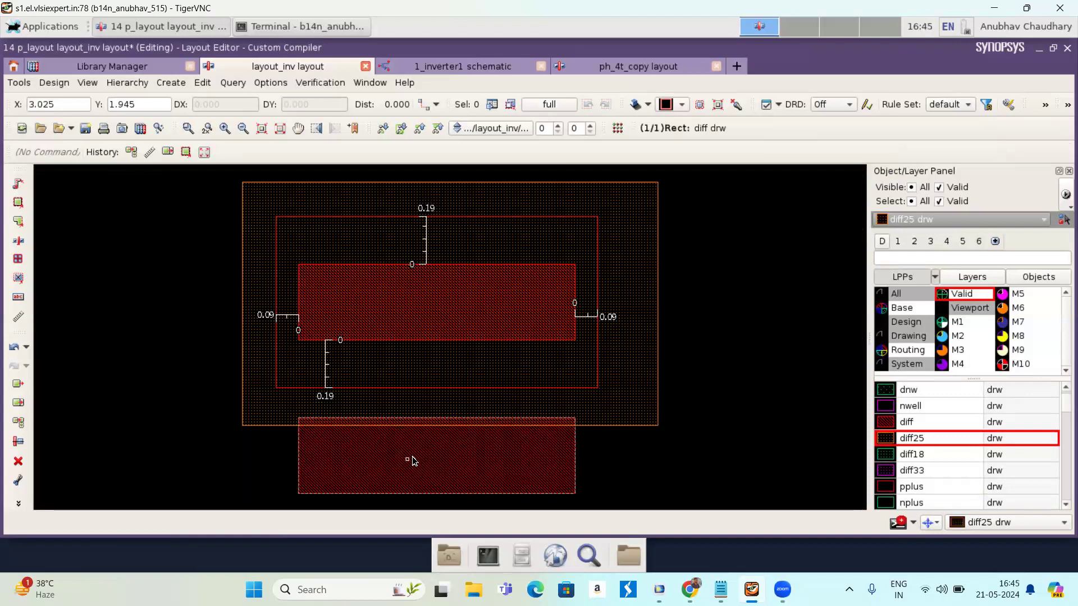
key("m")
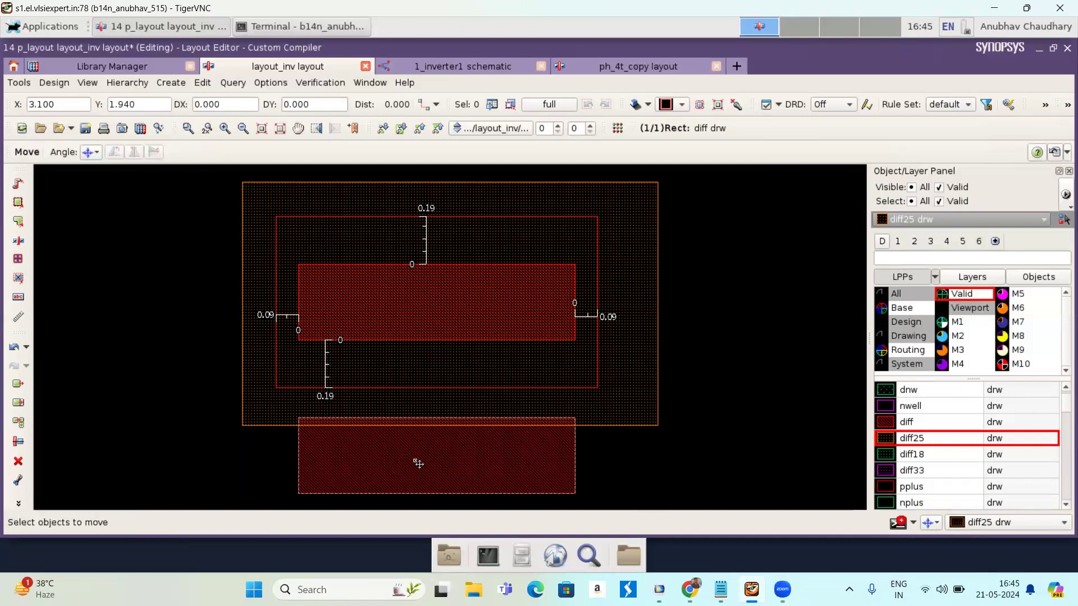
left_click(419, 463)
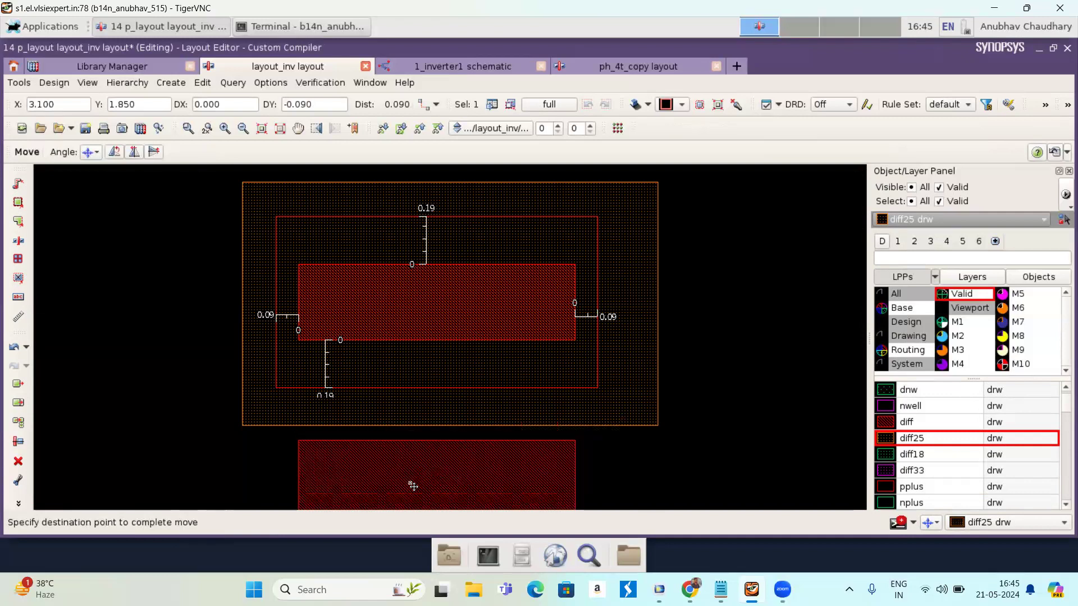
scroll(427, 482, "down", 1)
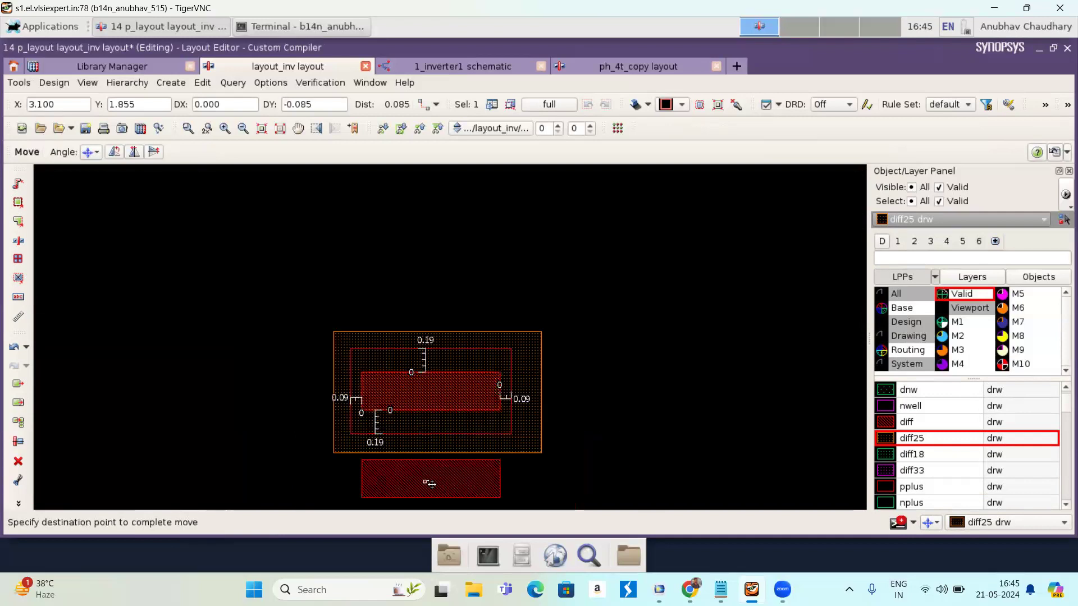
scroll(432, 495, "down", 1)
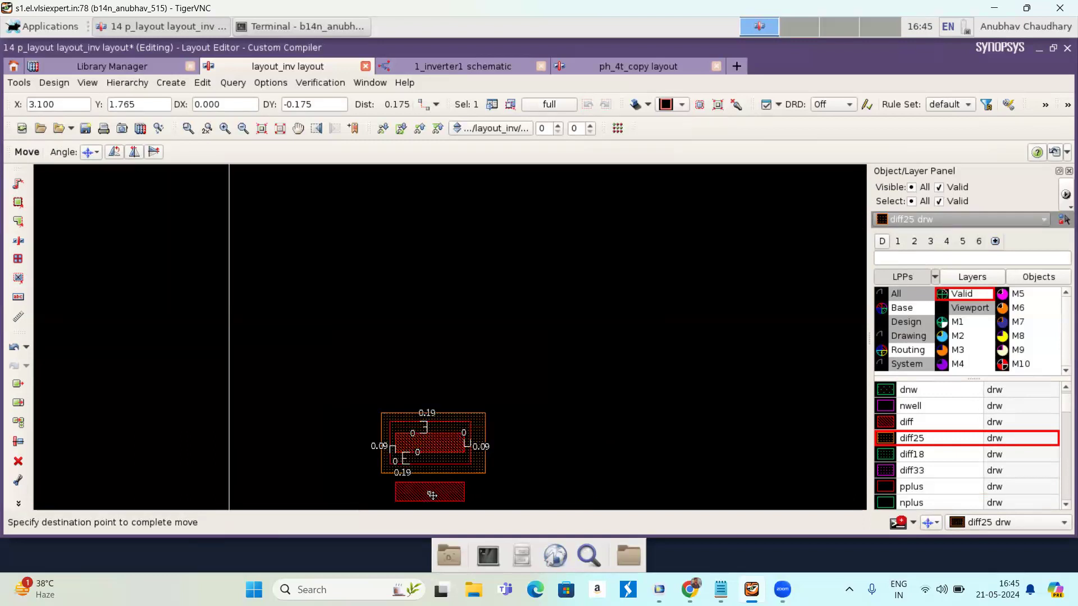
scroll(433, 495, "down", 1)
left_click(437, 509)
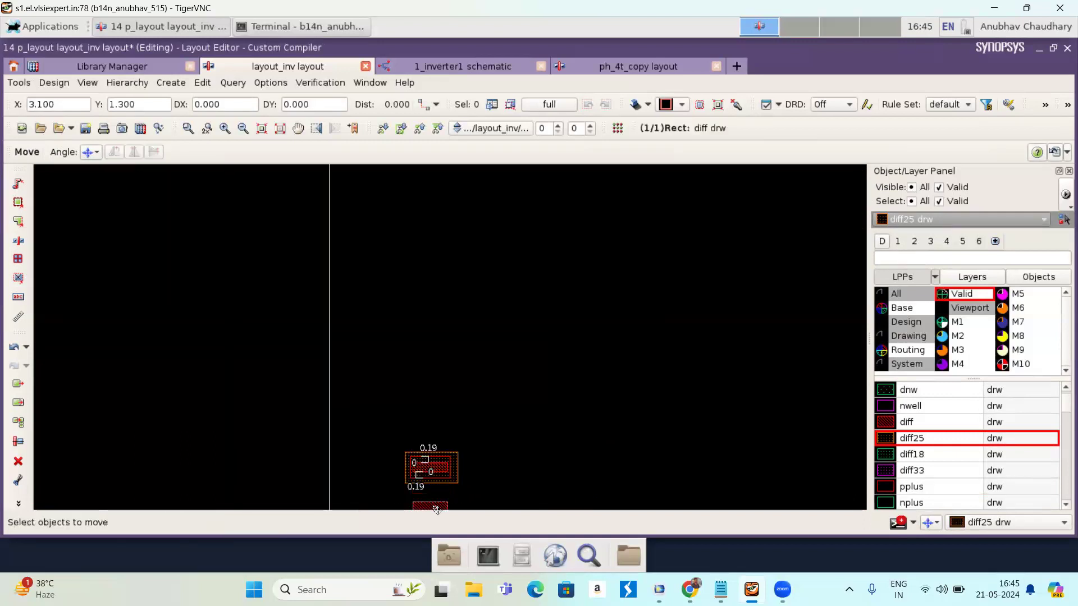
key("f")
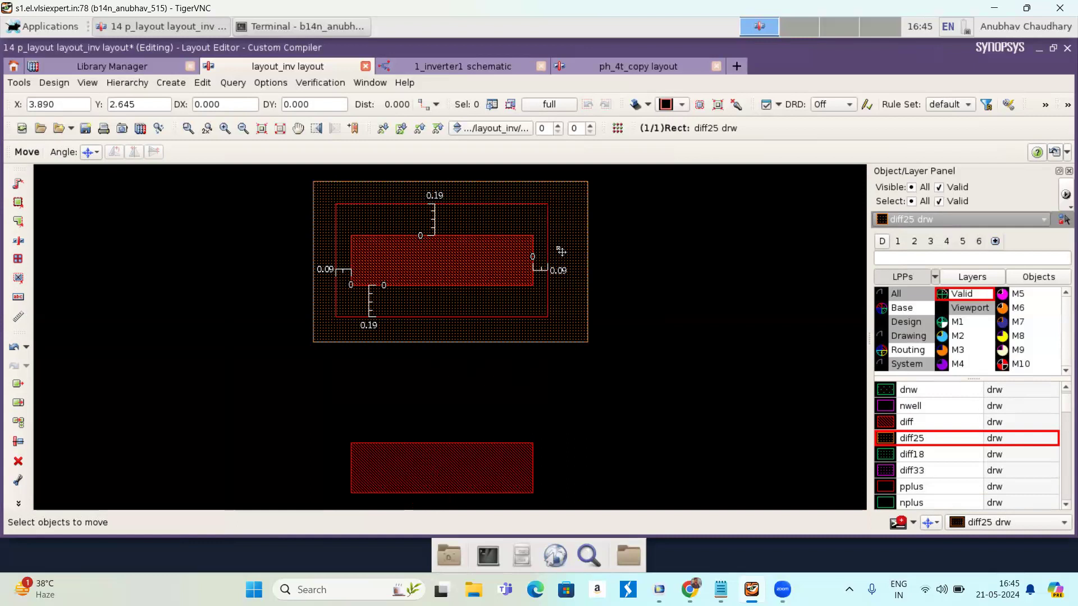
key("Escape")
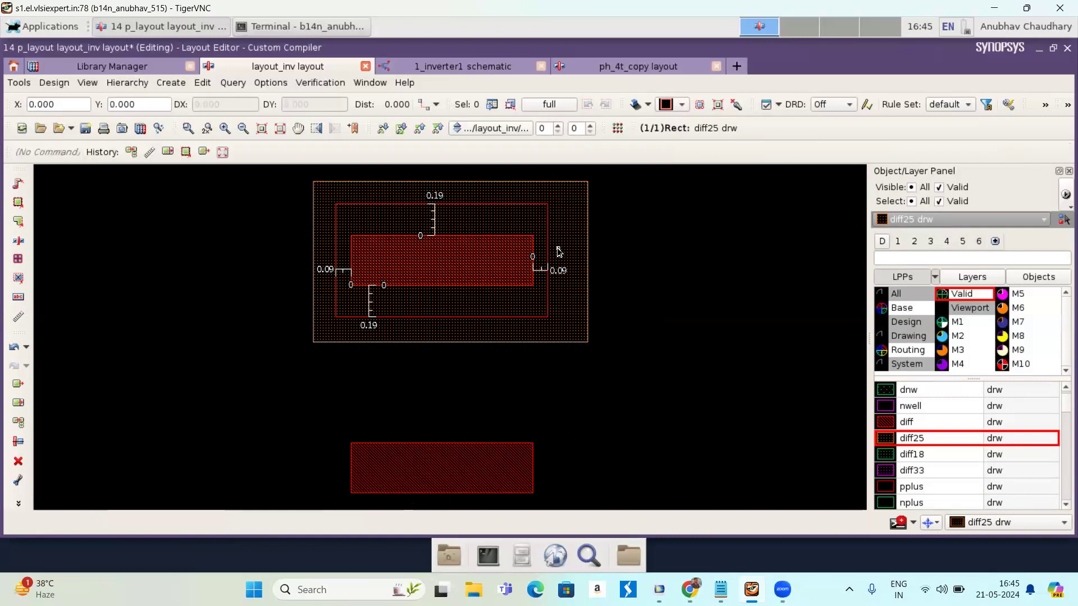
- Place a horizontal ruler 0.21 long outward from the pplus rectangle's right edge
scroll(561, 250, "up", 2)
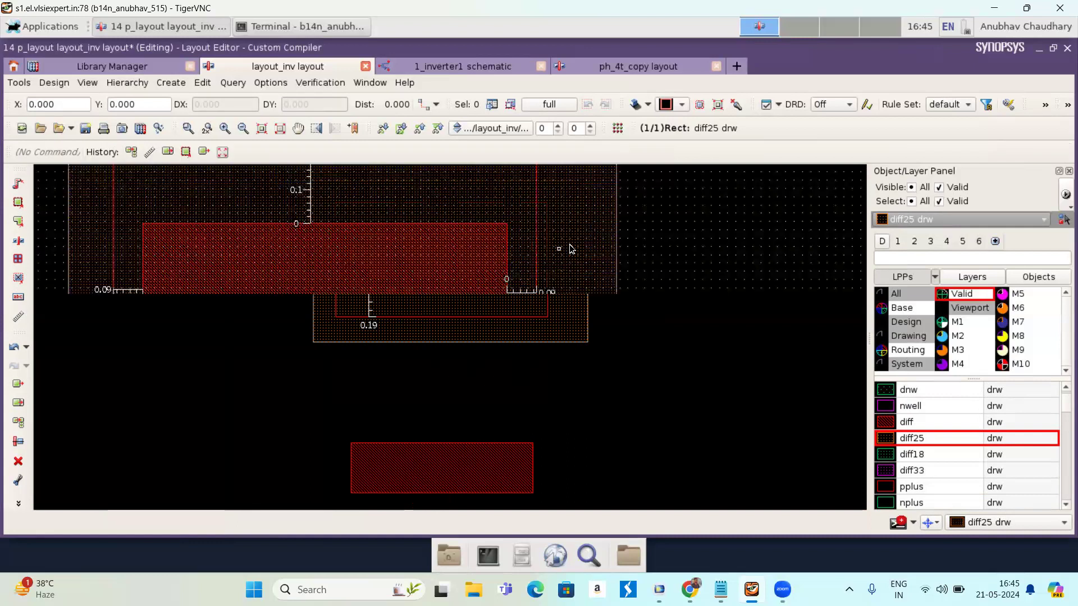
scroll(593, 257, "up", 2)
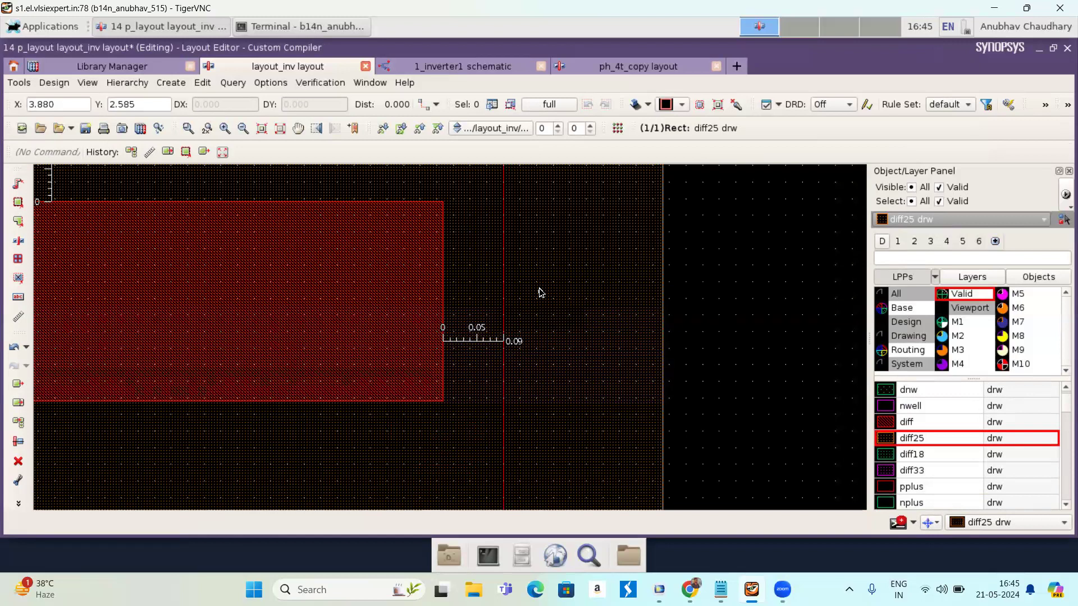
key("k")
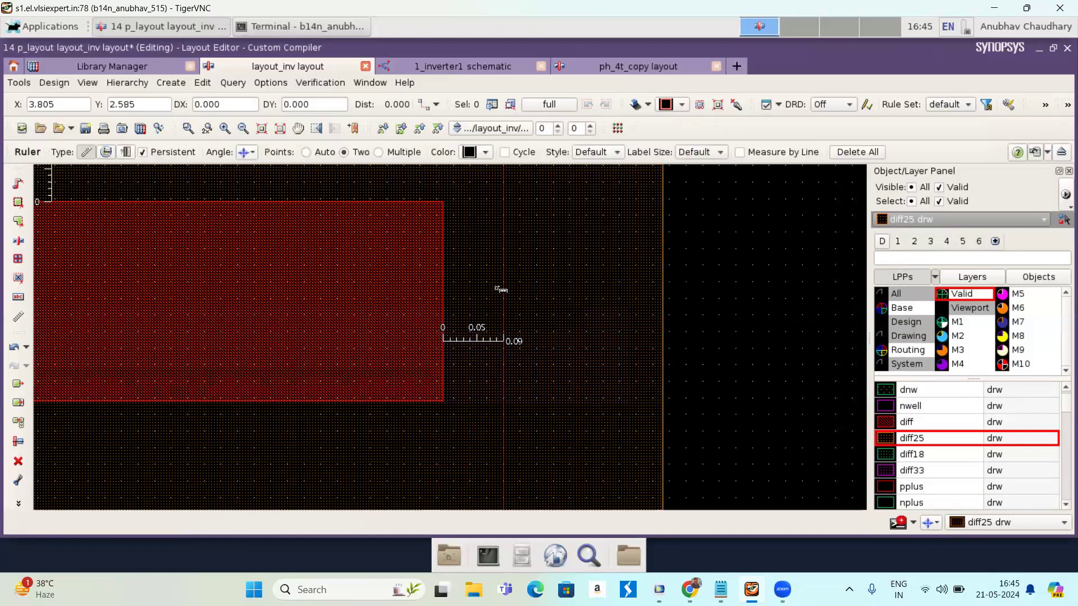
left_click(504, 277)
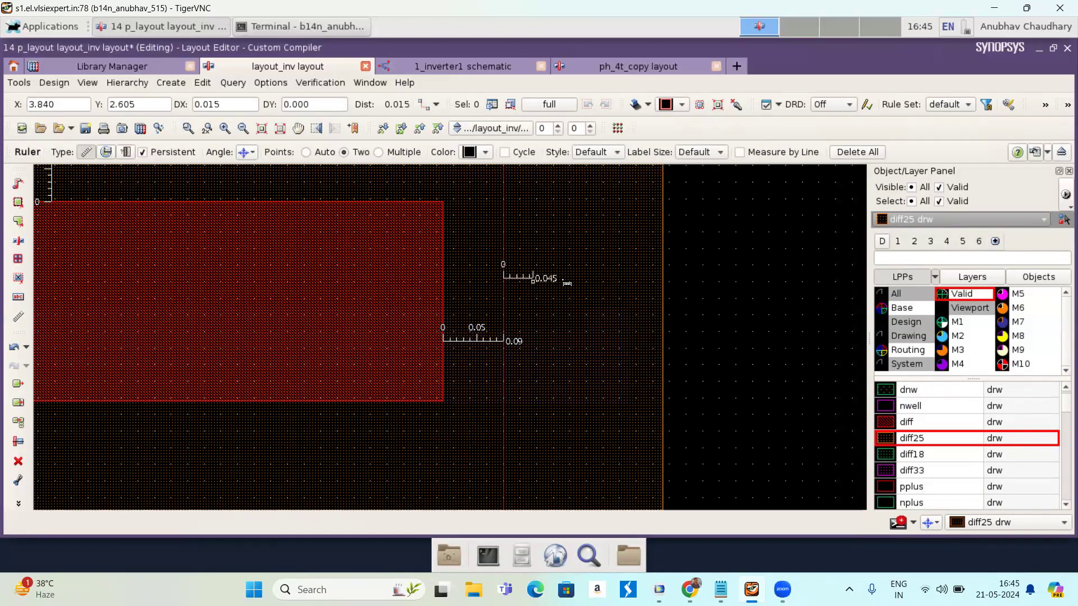
left_click(644, 276)
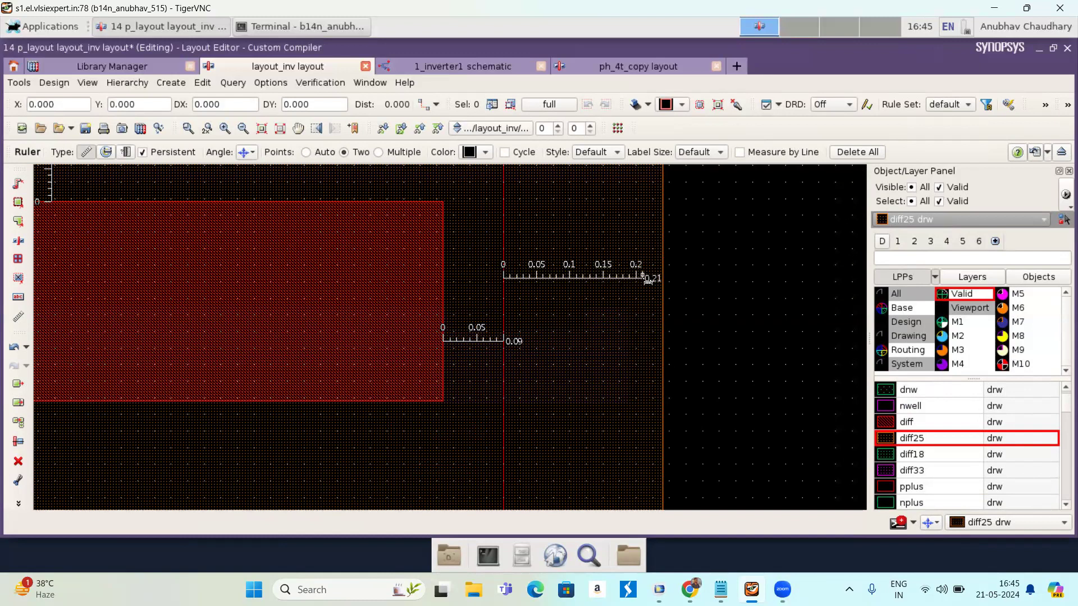
key("f")
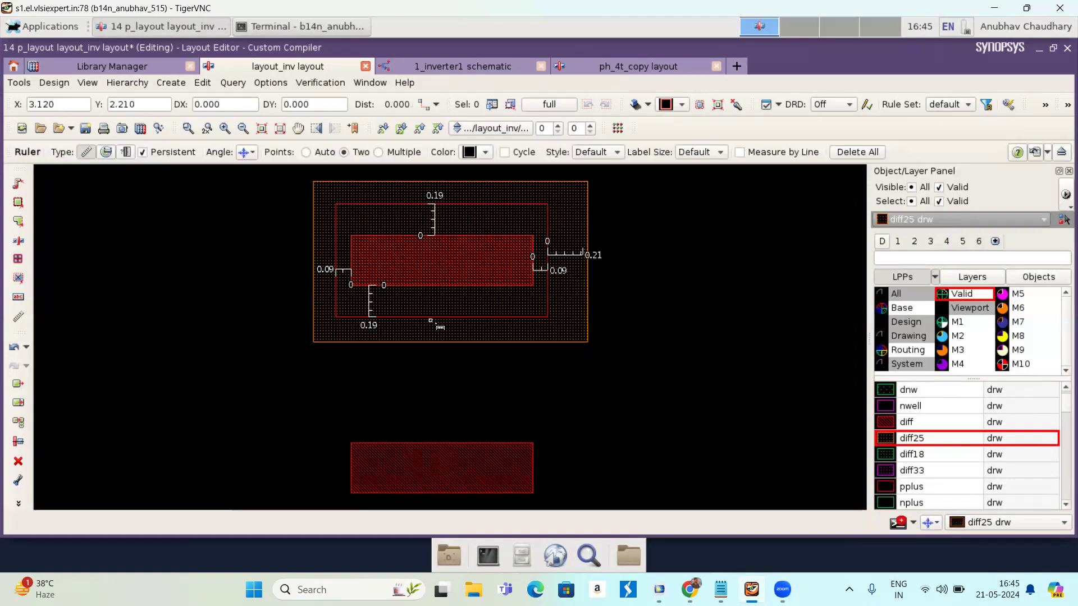
scroll(439, 327, "up", 1)
scroll(437, 324, "up", 1)
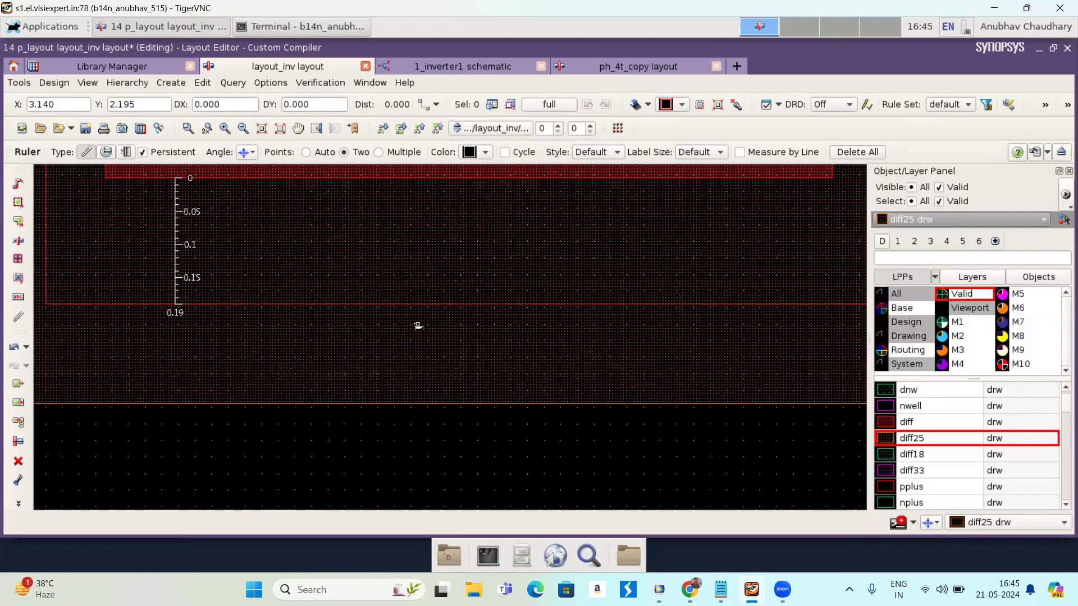
left_click(430, 305)
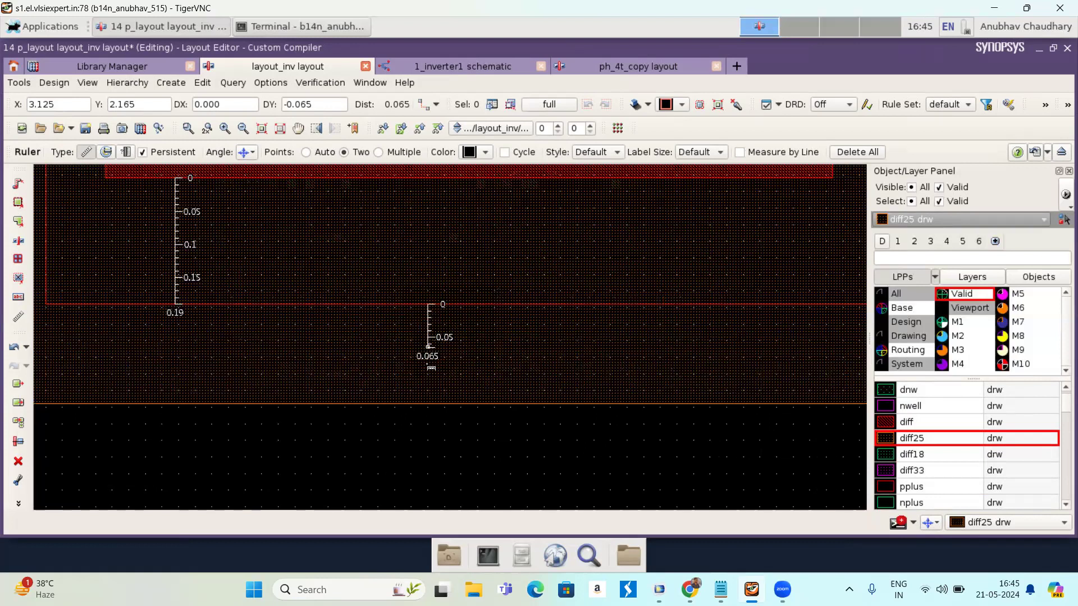
left_click(432, 448)
key("Escape")
left_click(429, 438)
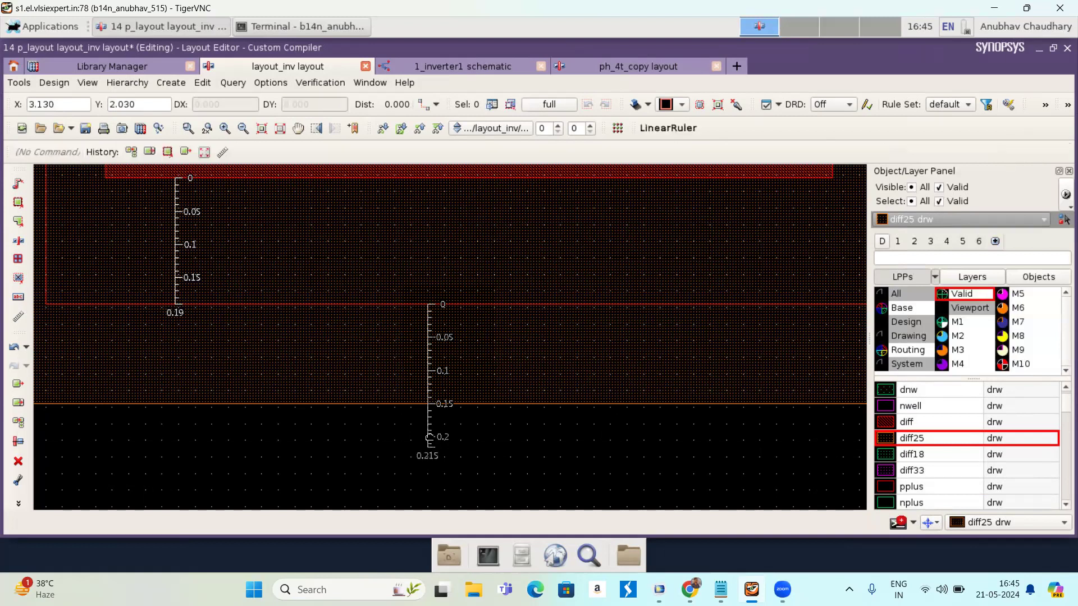
key("Delete")
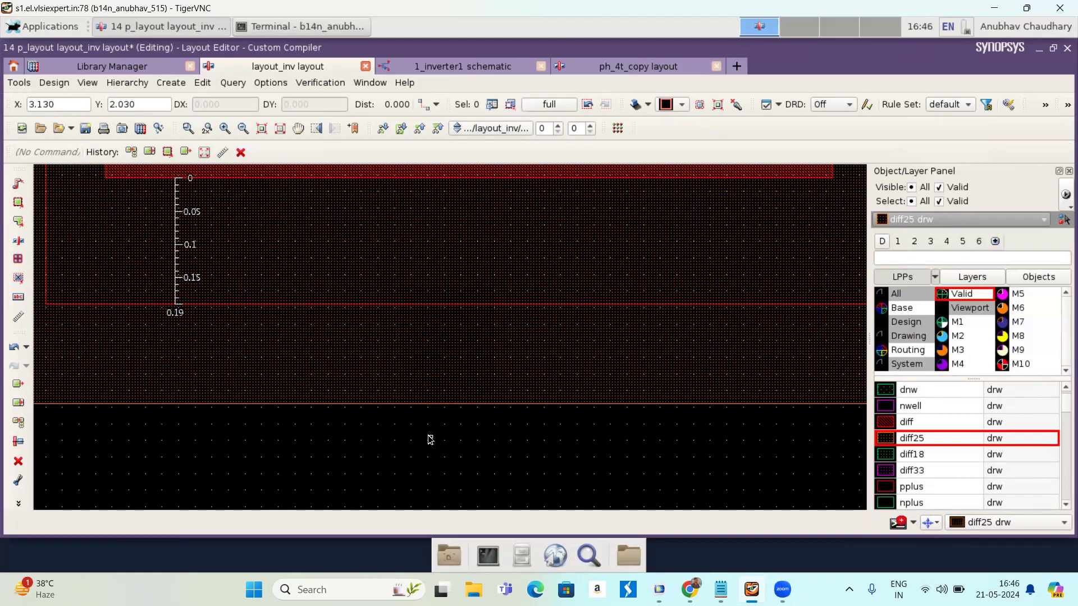
- Place a vertical ruler 0.21 long downward from the pplus rectangle's bottom edge
key("k")
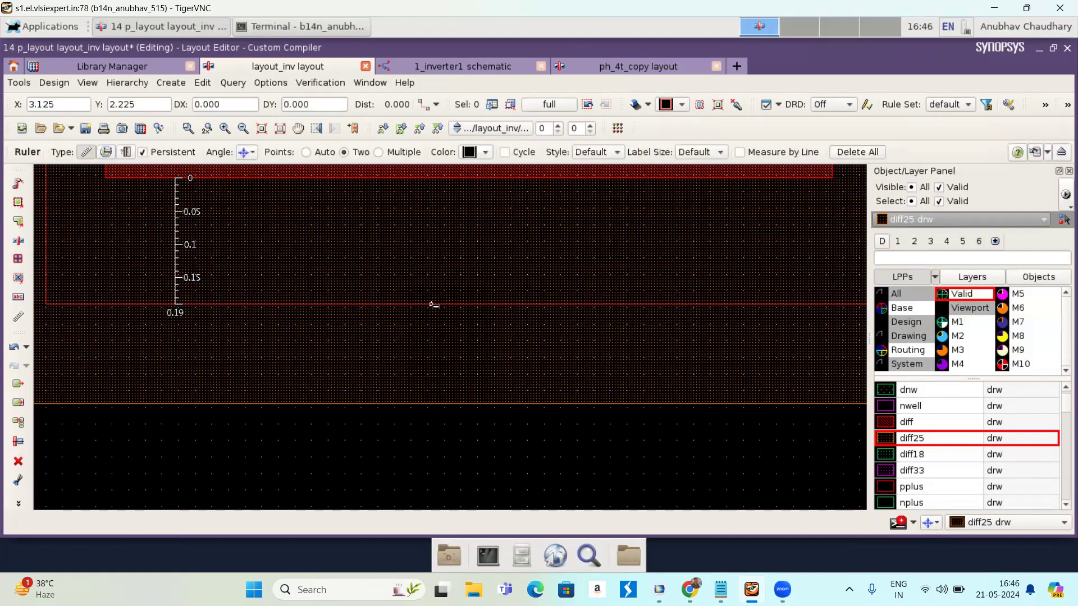
left_click(434, 305)
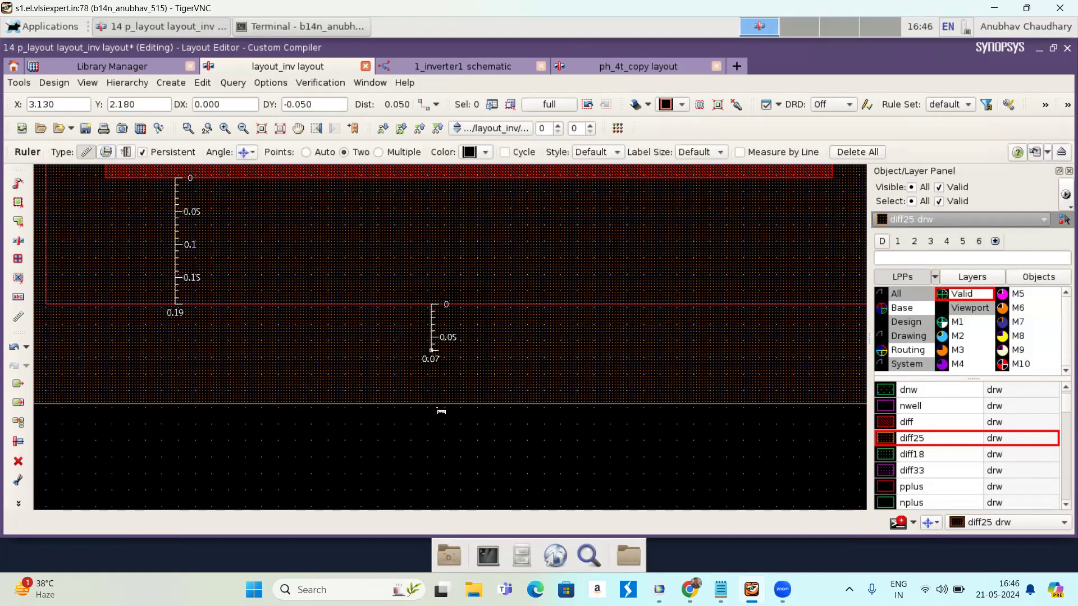
left_click(447, 444)
key("Escape")
key("f")
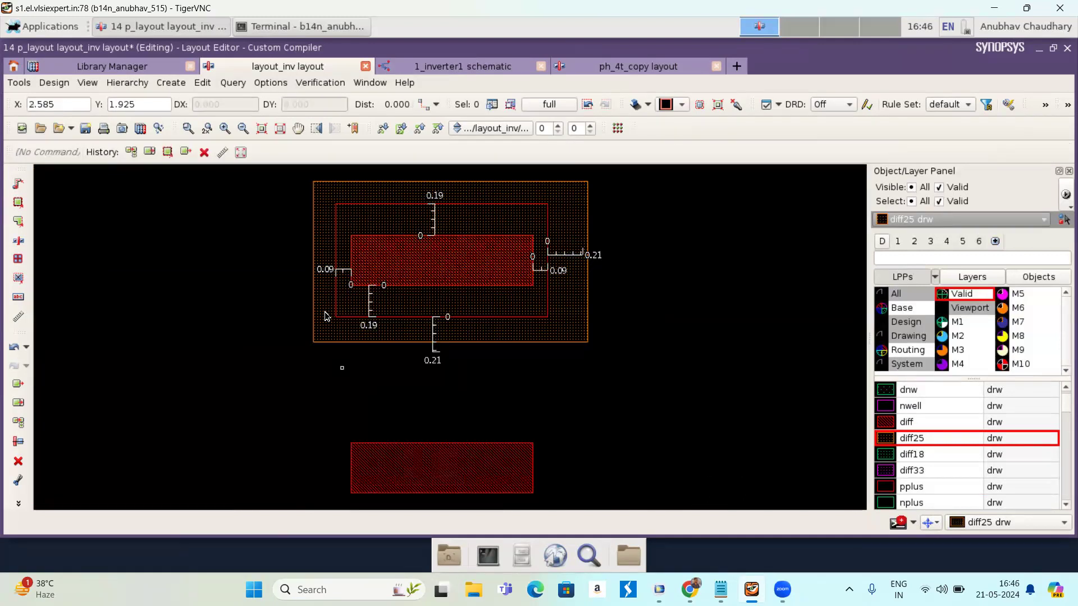
- Place a horizontal ruler 0.21 long outward from the pplus rectangle's left edge
scroll(333, 281, "up", 1)
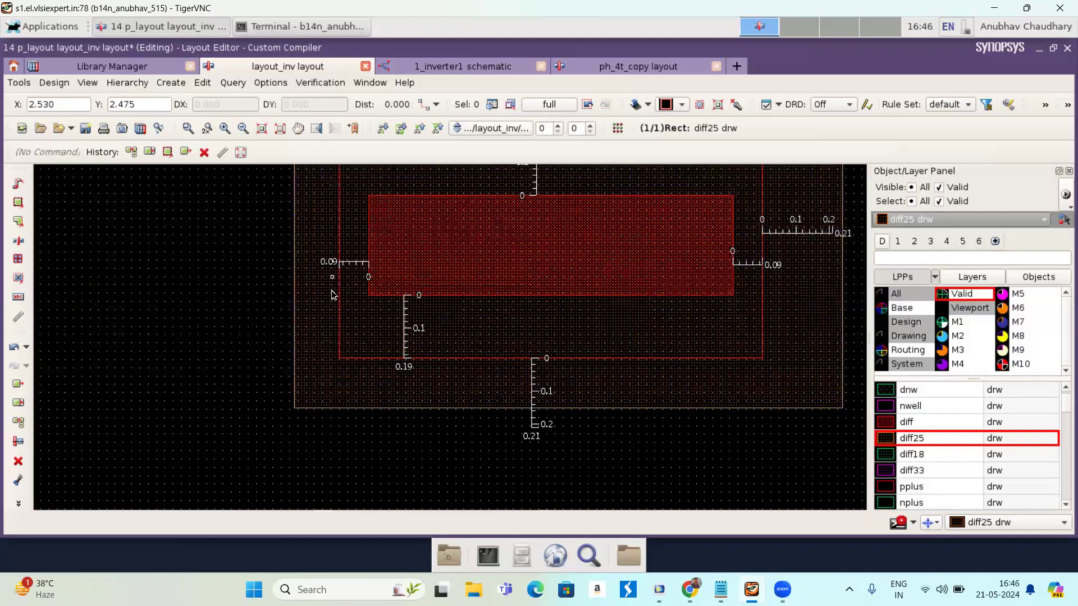
scroll(331, 292, "up", 1)
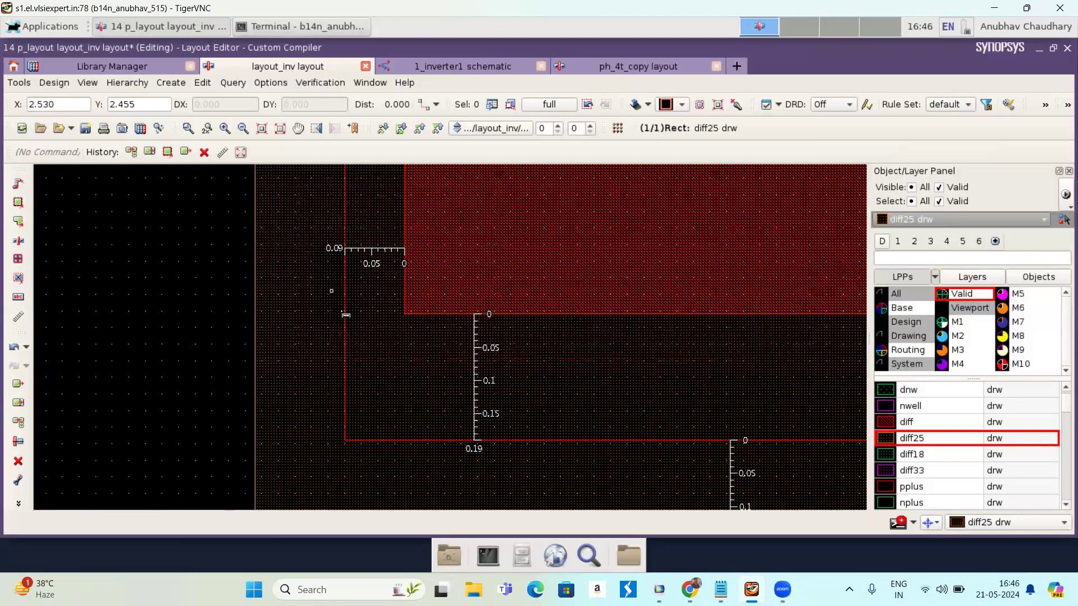
key("k")
left_click(343, 314)
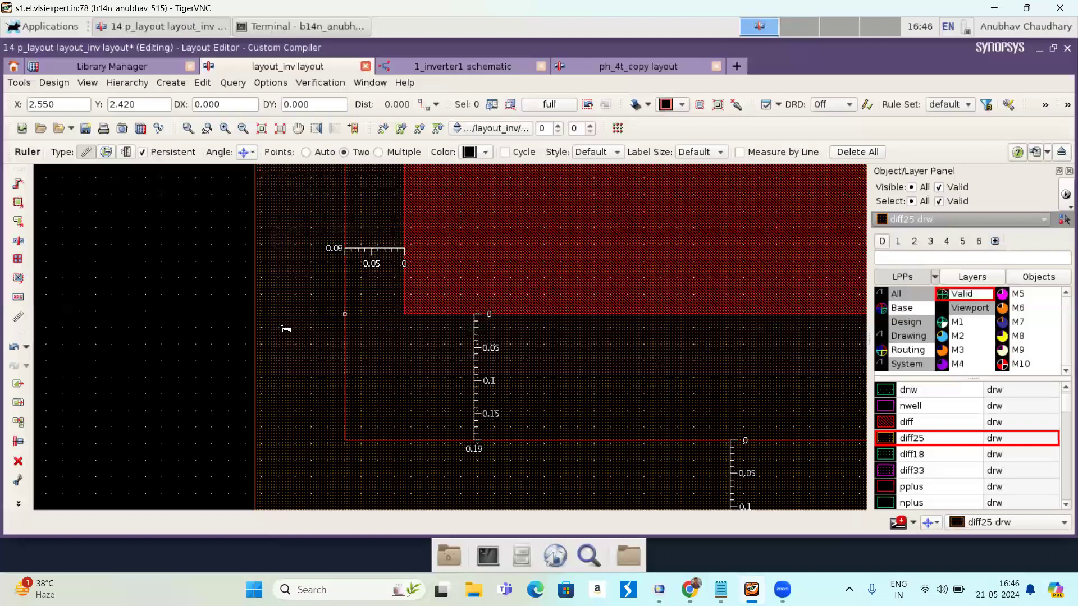
left_click(210, 330)
key("Escape")
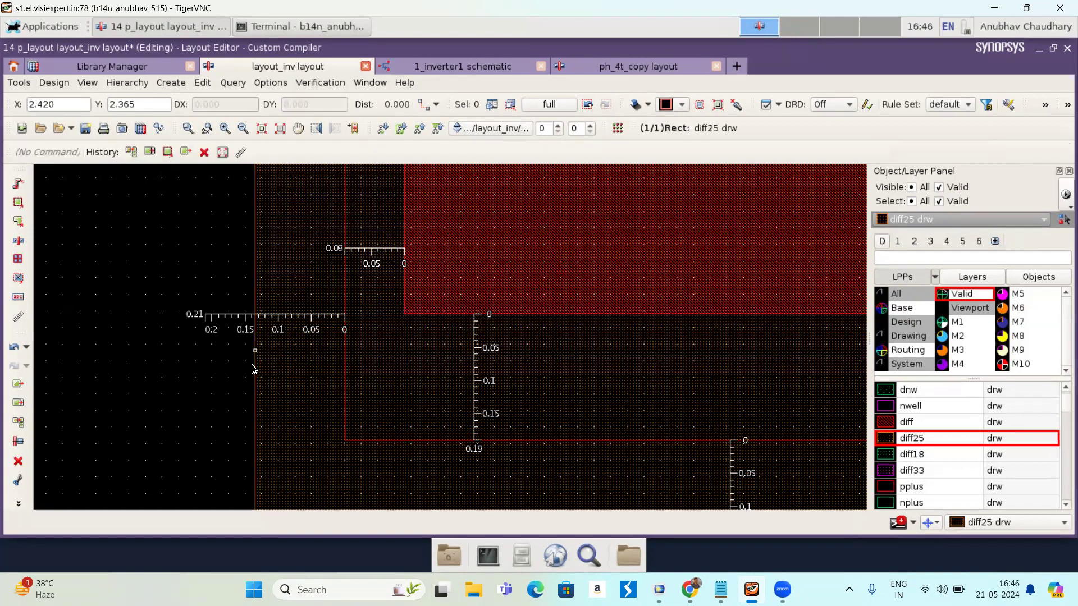
- Stretch the diff25 rectangle's left edge outward to the end of the left 0.21 ruler
key("k")
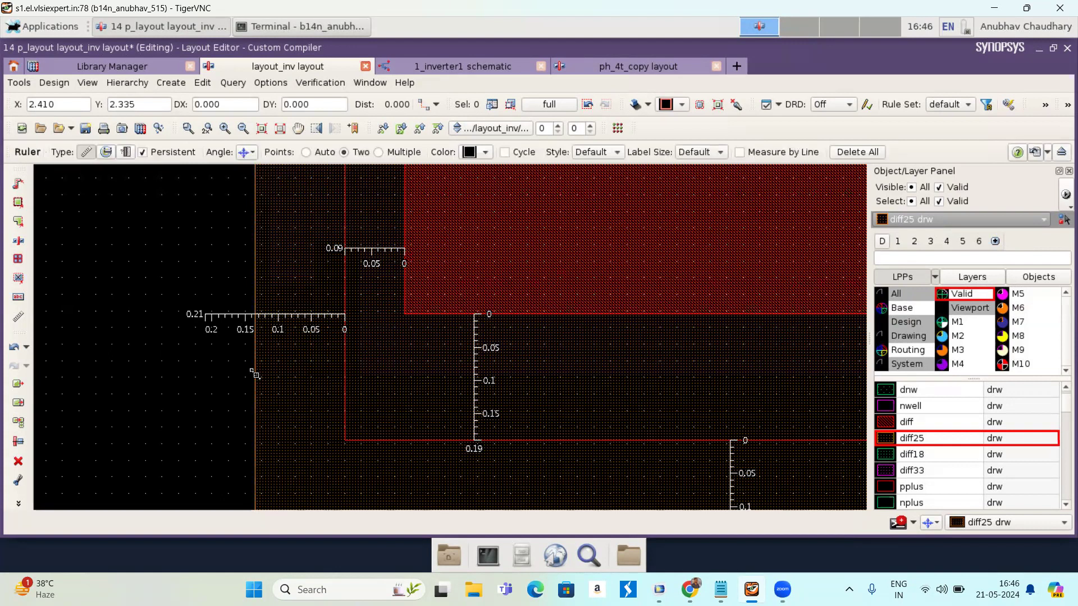
key("s")
left_click(257, 372)
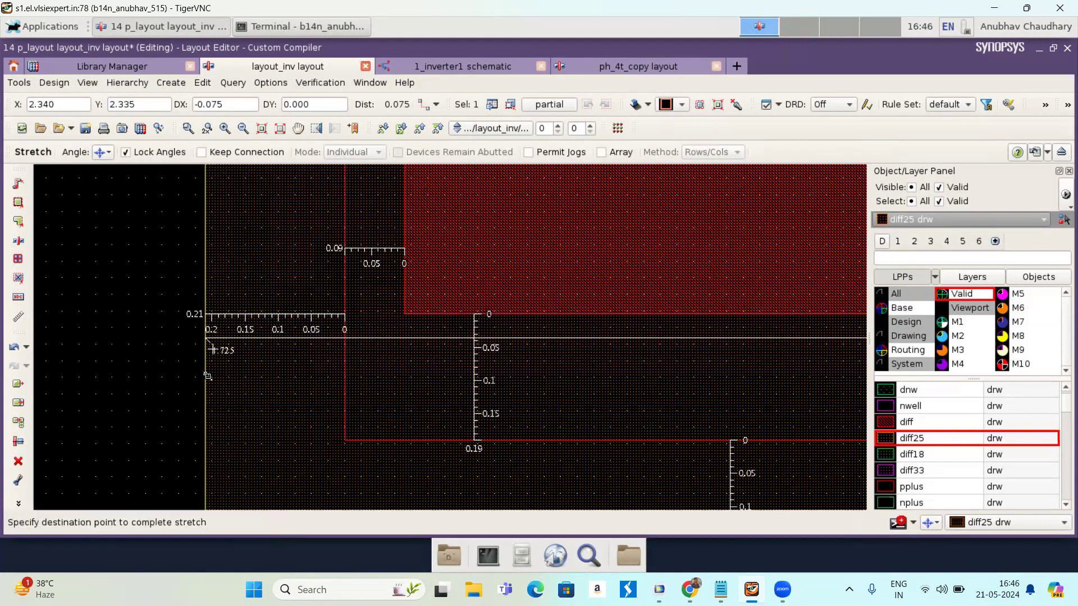
left_click(238, 380)
key("f")
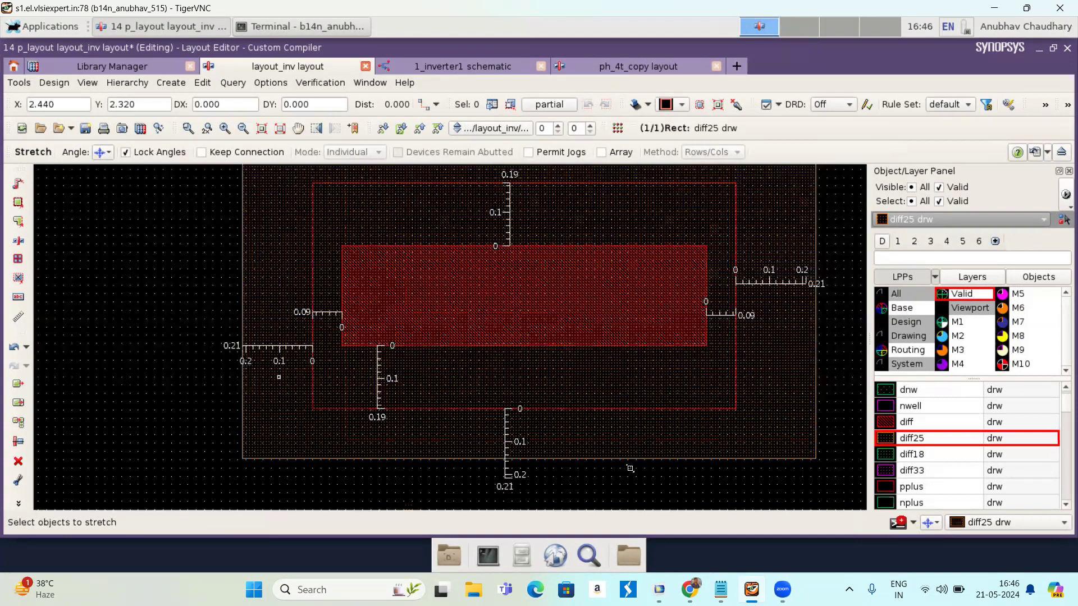
- Stretch the diff25 rectangle's bottom edge downward by 0.06 to the end of the lower 0.21 ruler
scroll(359, 416, "down", 3)
scroll(334, 376, "up", 3)
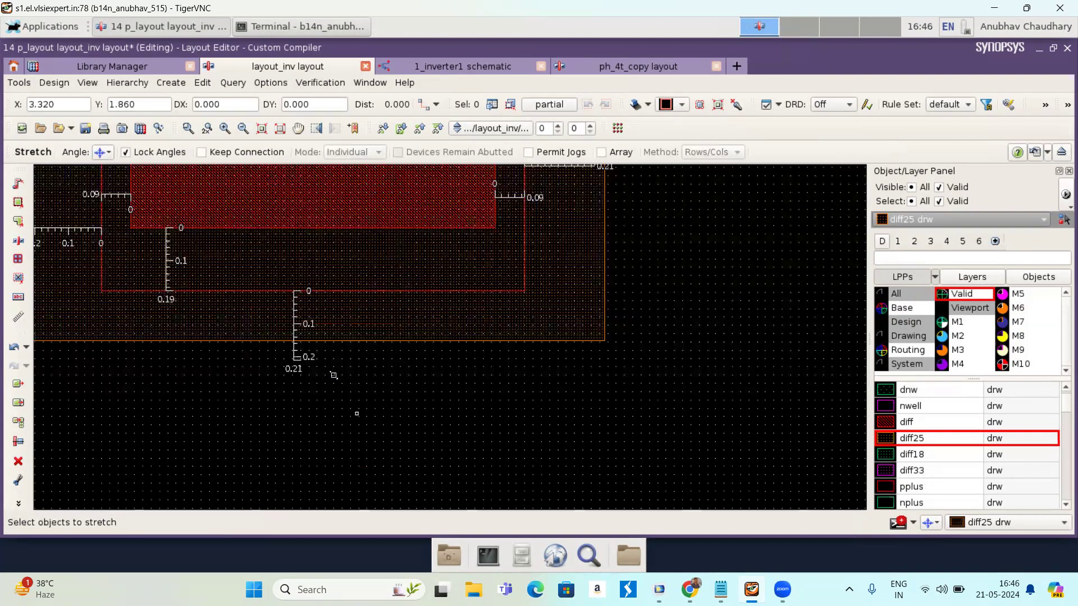
scroll(323, 332, "up", 2)
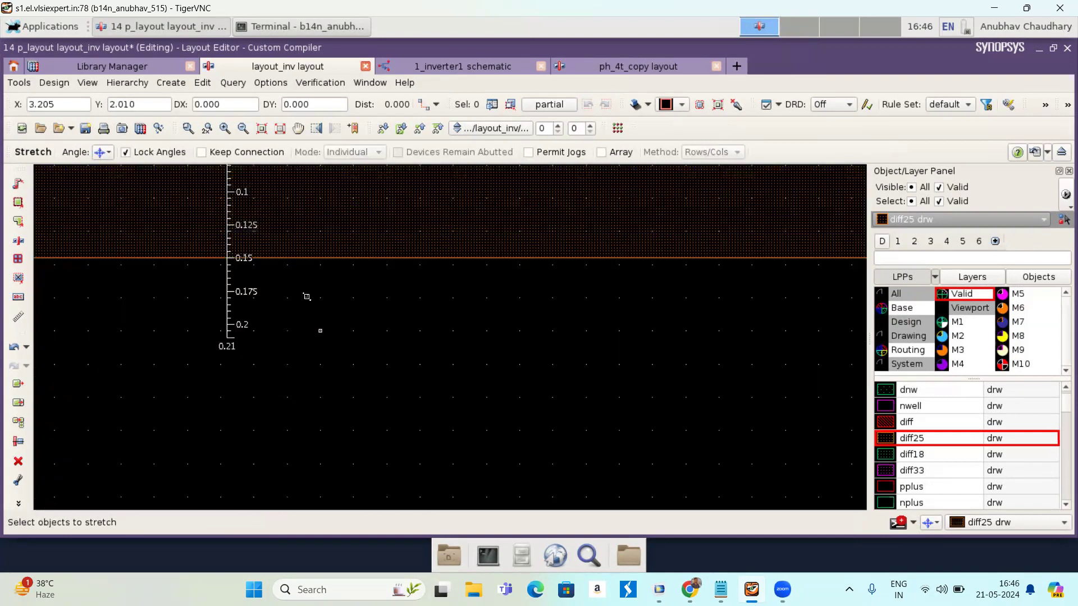
left_click(331, 260)
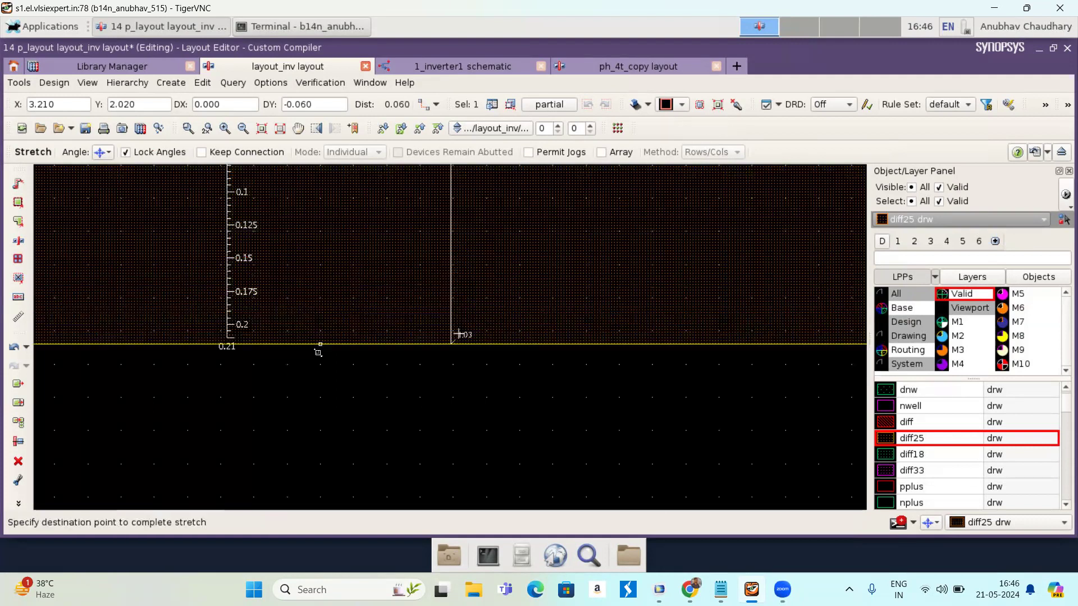
left_click(323, 342)
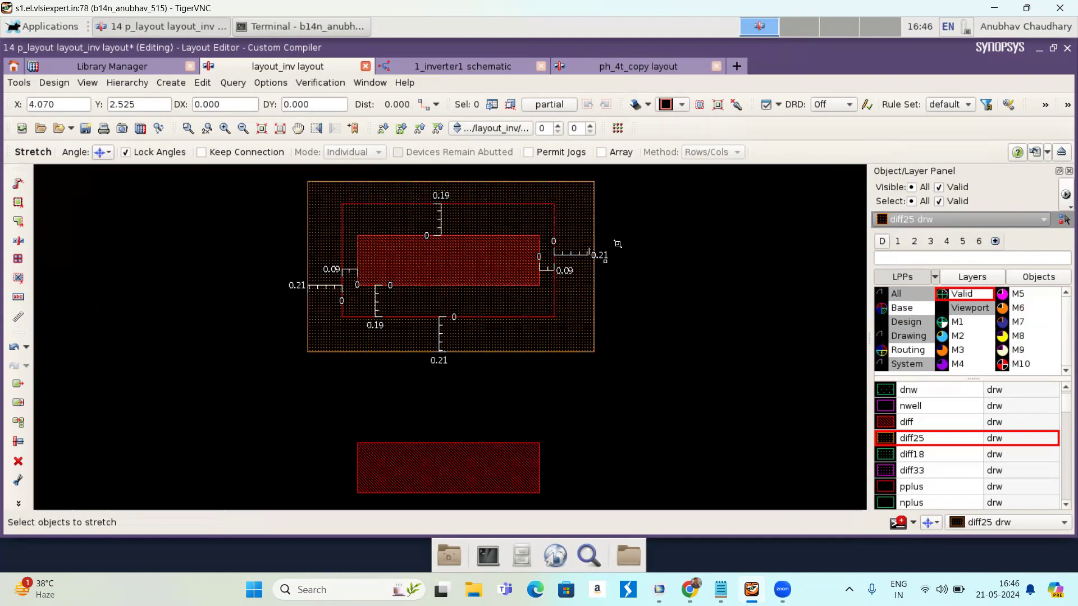
- Stretch the diff25 rectangle's right edge inward by 0.03 to the end of the right 0.21 ruler
scroll(617, 243, "up", 1)
scroll(617, 243, "up", 1)
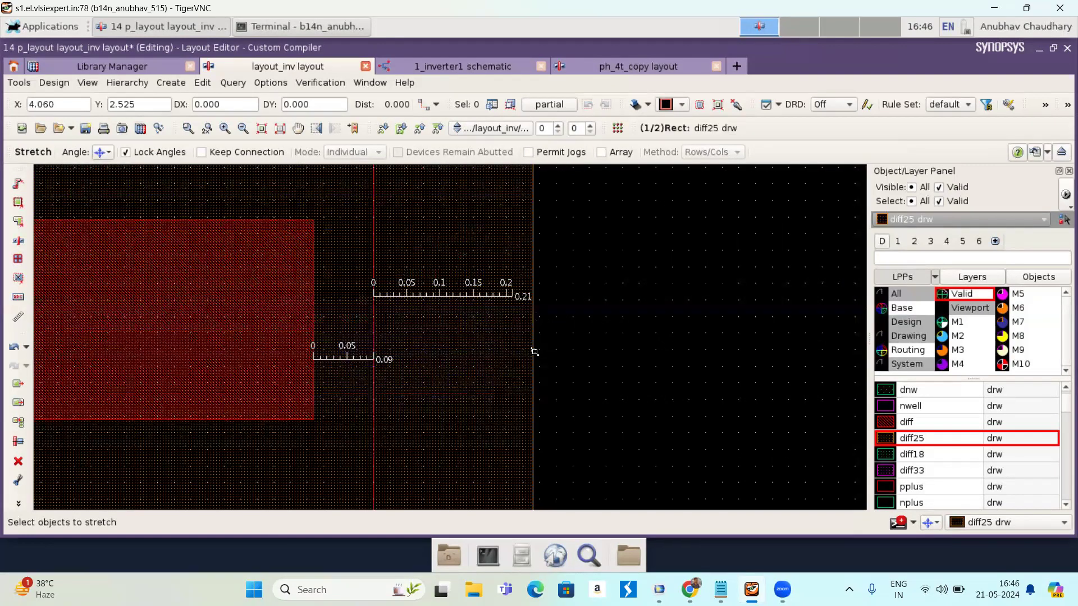
left_click(520, 353)
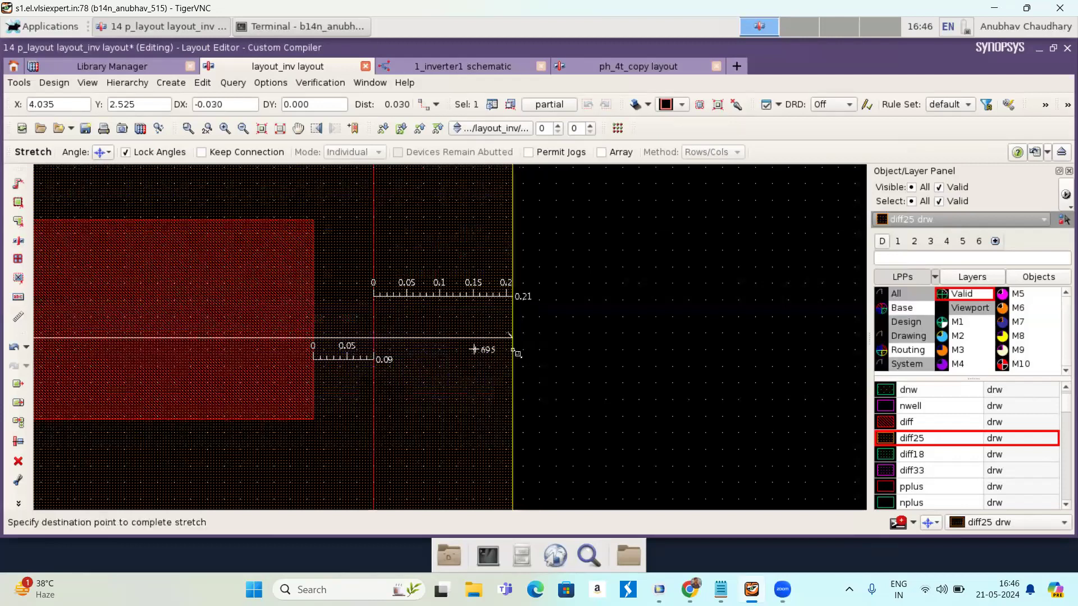
left_click(513, 352)
key("Escape")
key("f")
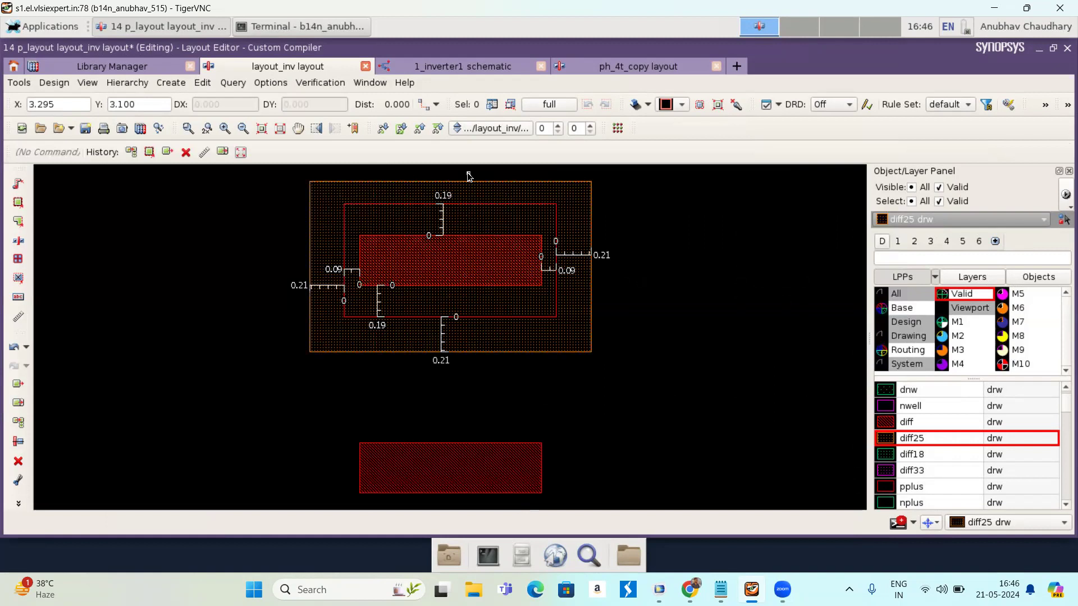
- Place a vertical ruler 0.21 long upward from the pplus rectangle's top edge
scroll(468, 176, "up", 2)
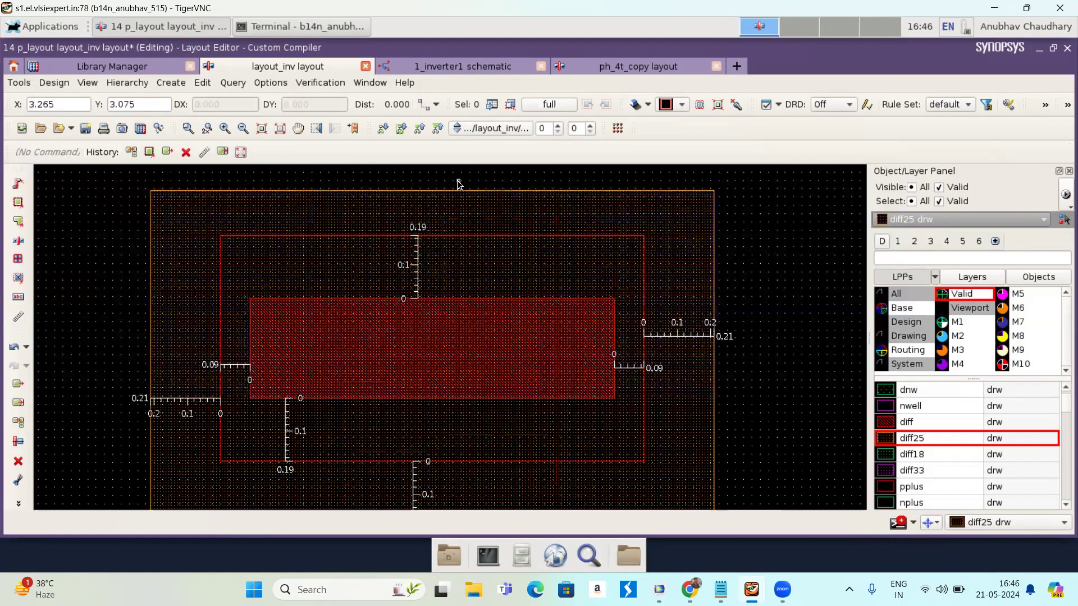
key("k")
left_click(489, 233)
key("Escape")
left_click(489, 234)
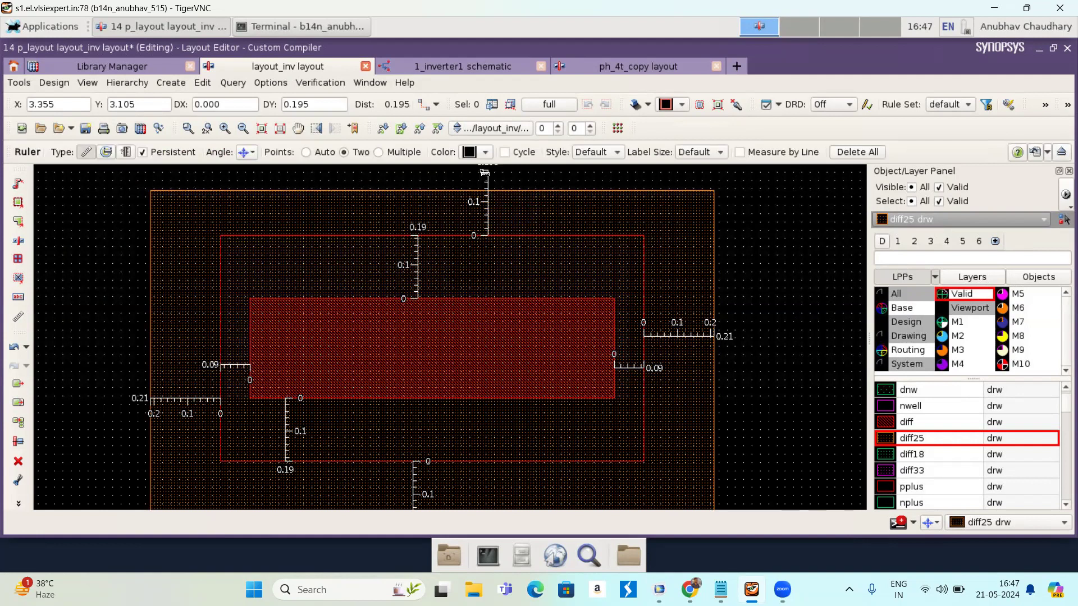
scroll(484, 172, "down", 1)
scroll(484, 172, "up", 1)
scroll(484, 171, "up", 1)
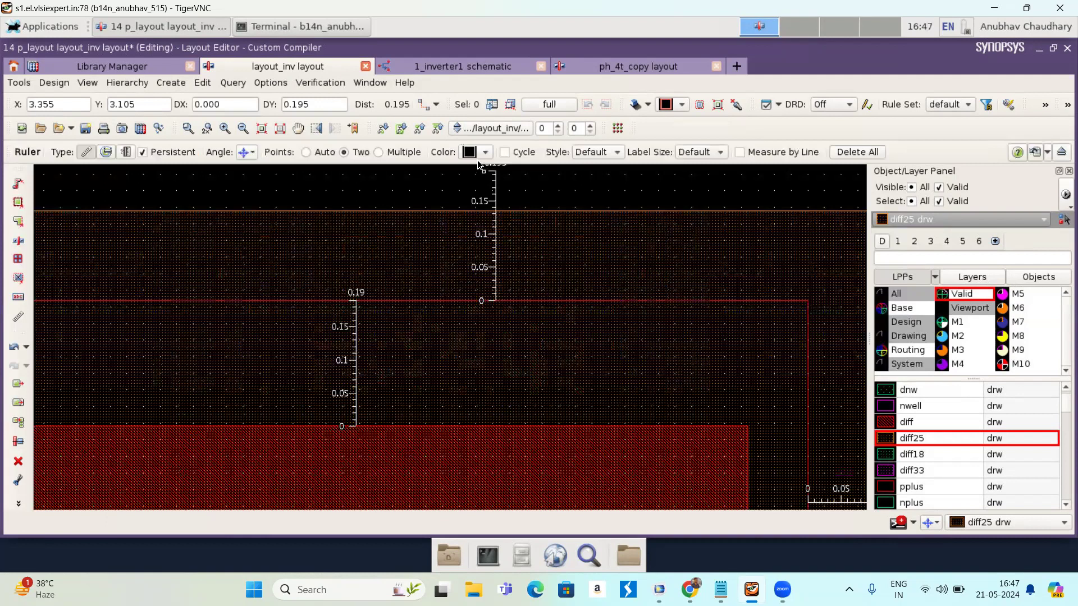
scroll(533, 193, "up", 1)
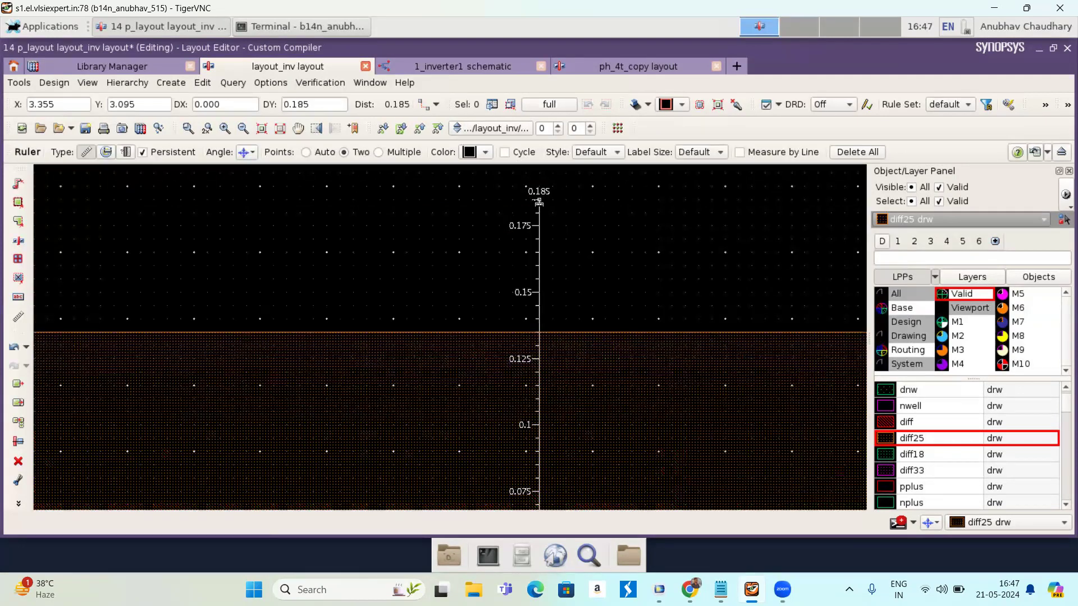
key("f")
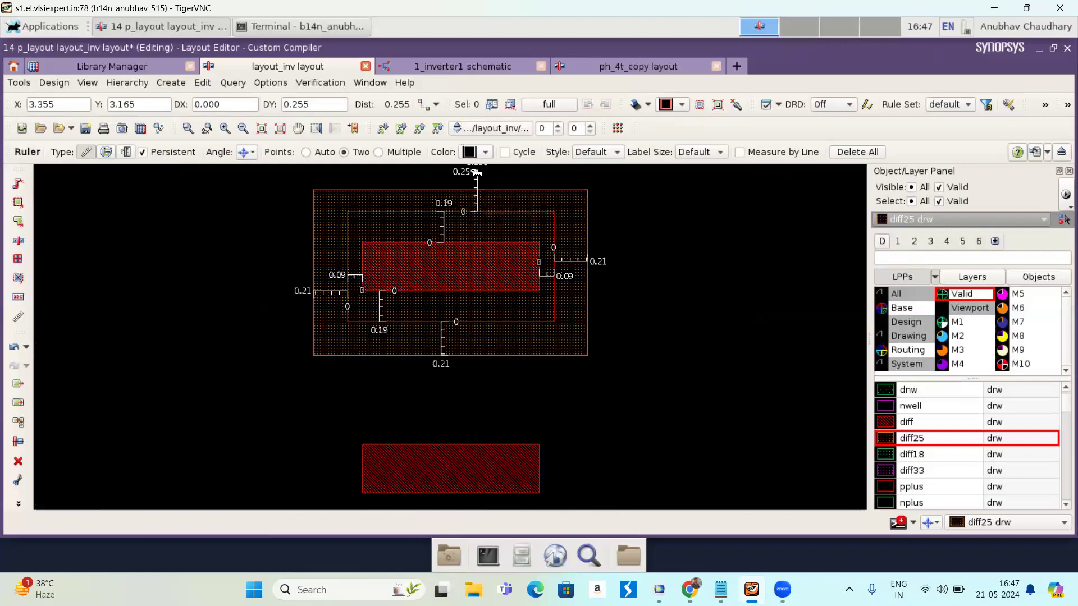
scroll(476, 172, "up", 1)
scroll(476, 173, "up", 3)
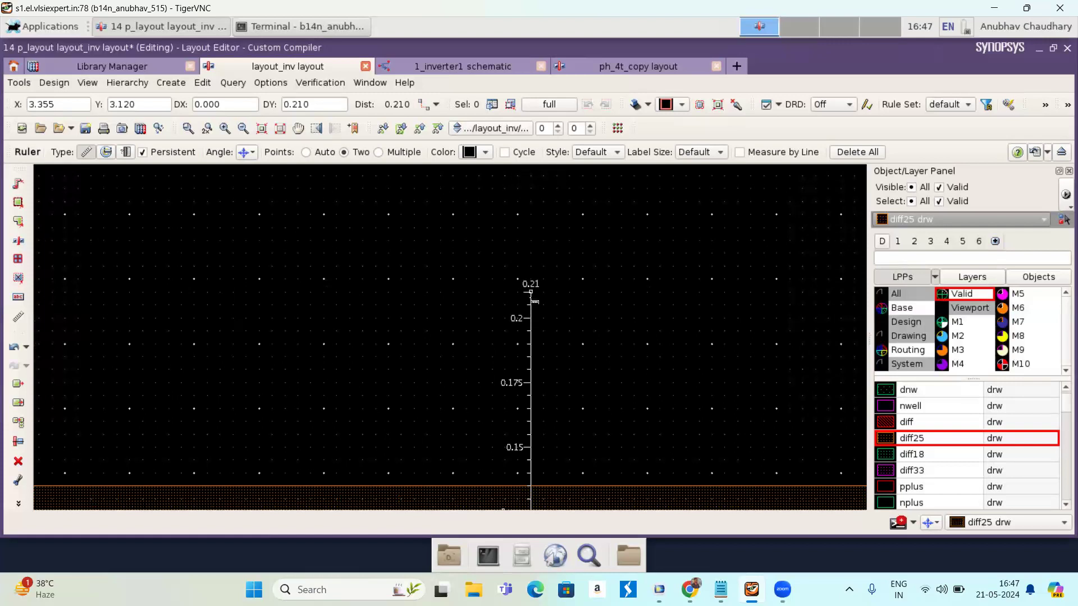
left_click(531, 292)
key("Escape")
- Stretch the diff25 rectangle's top edge upward by 0.075 to the end of the upper 0.21 ruler
key("s")
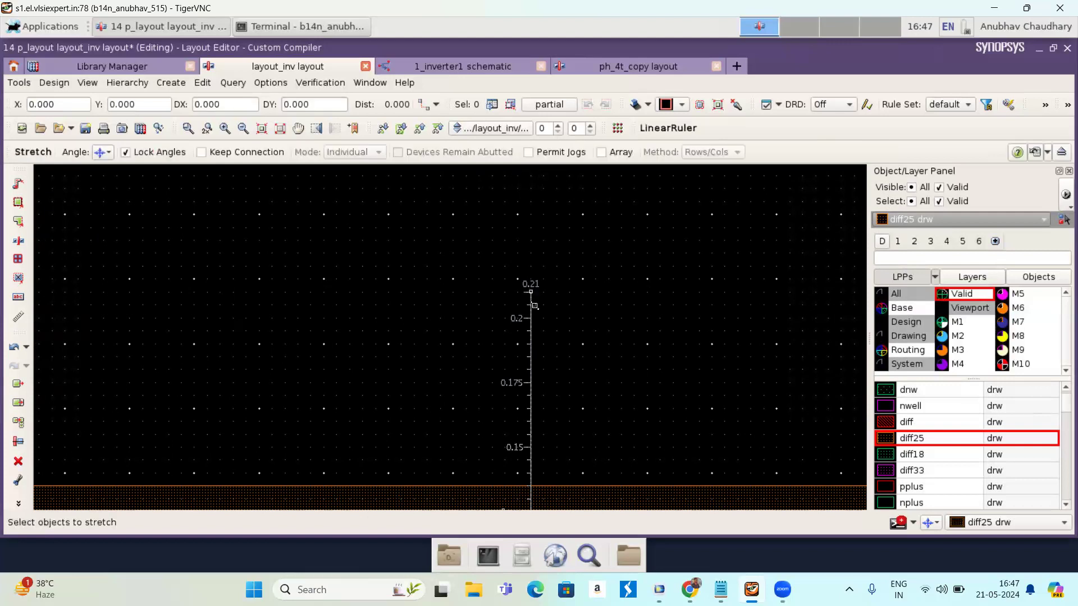
left_click(638, 487)
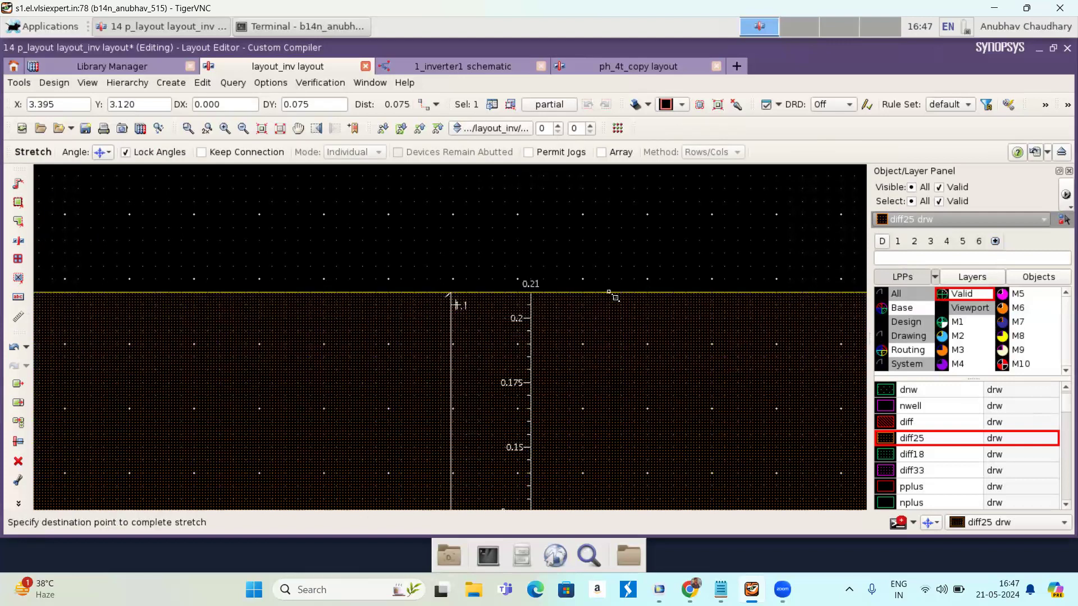
left_click(613, 296)
key("Escape")
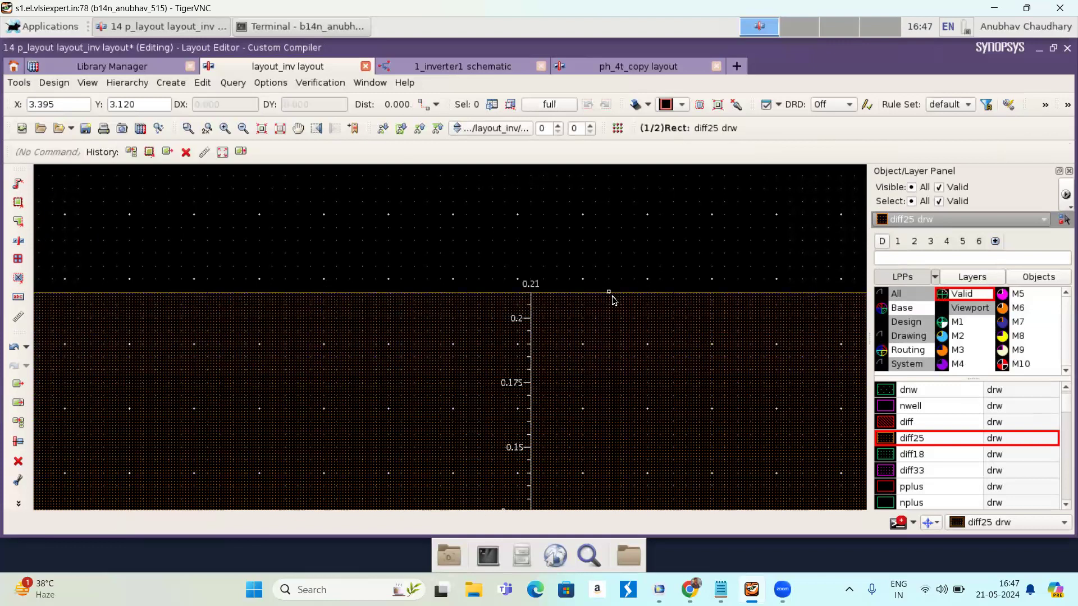
- Draw an nwell rectangle about 1.905 by 1.195 enclosing the diff25 rectangle
key("f")
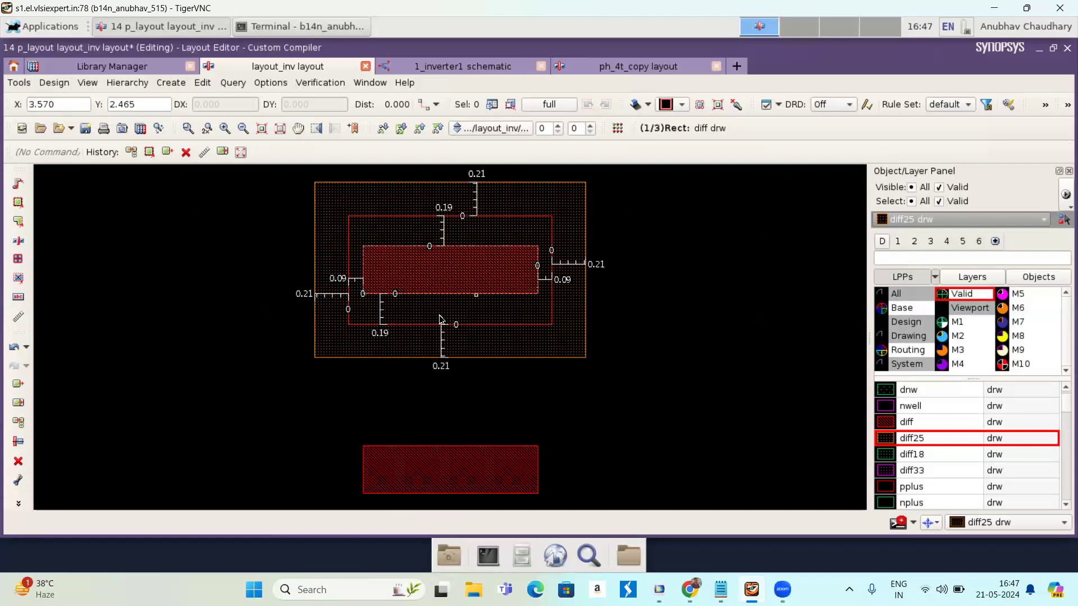
left_click(931, 406)
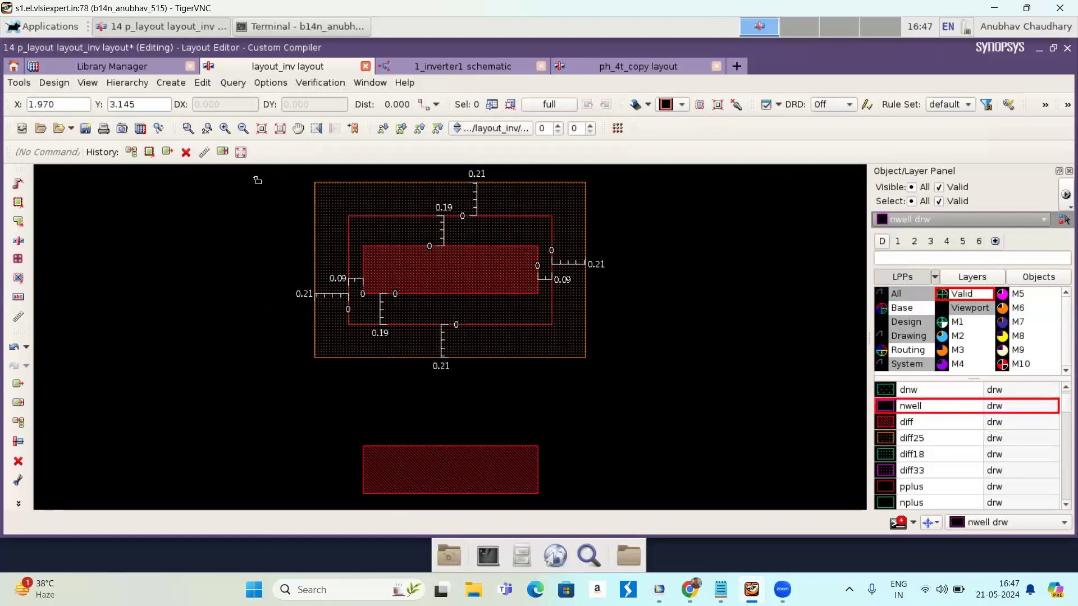
key("r")
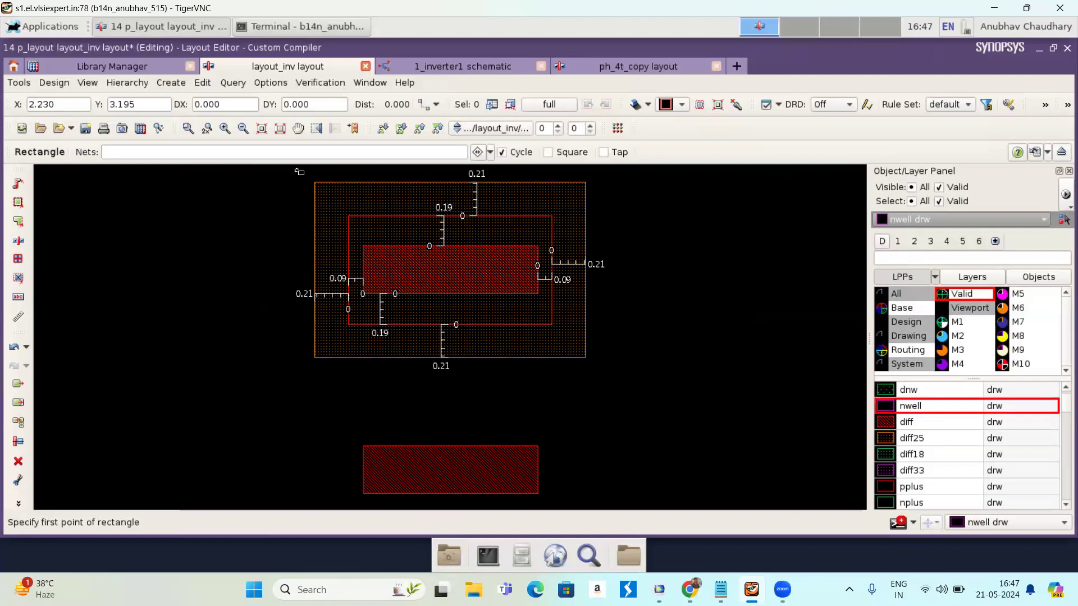
left_click(299, 171)
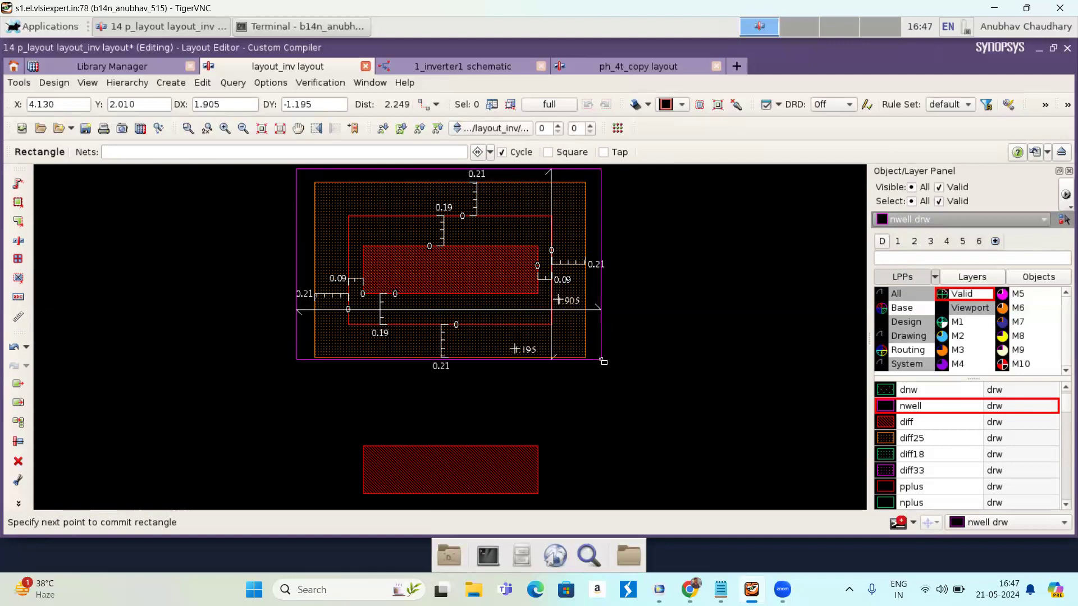
left_click(602, 360)
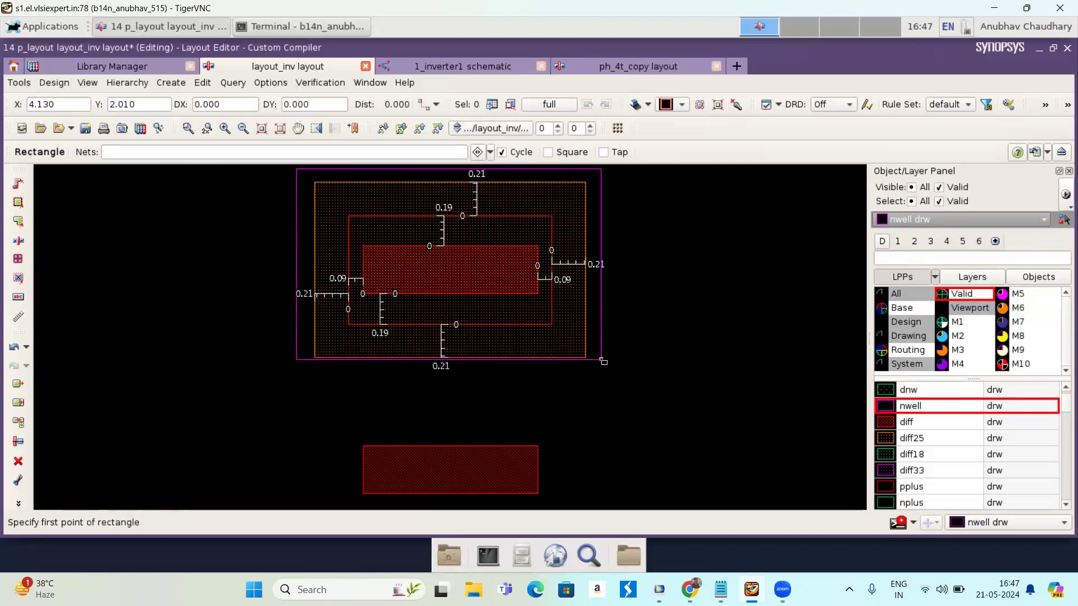
key("Escape")
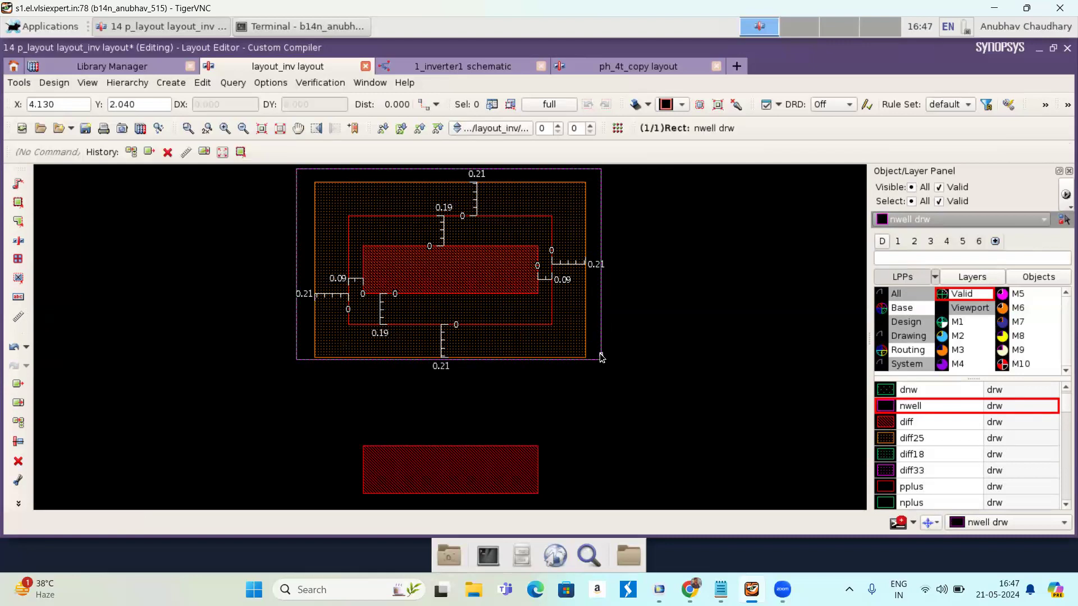
- Place a horizontal ruler 0.09 long outward from the diff25 rectangle's right edge
key("f")
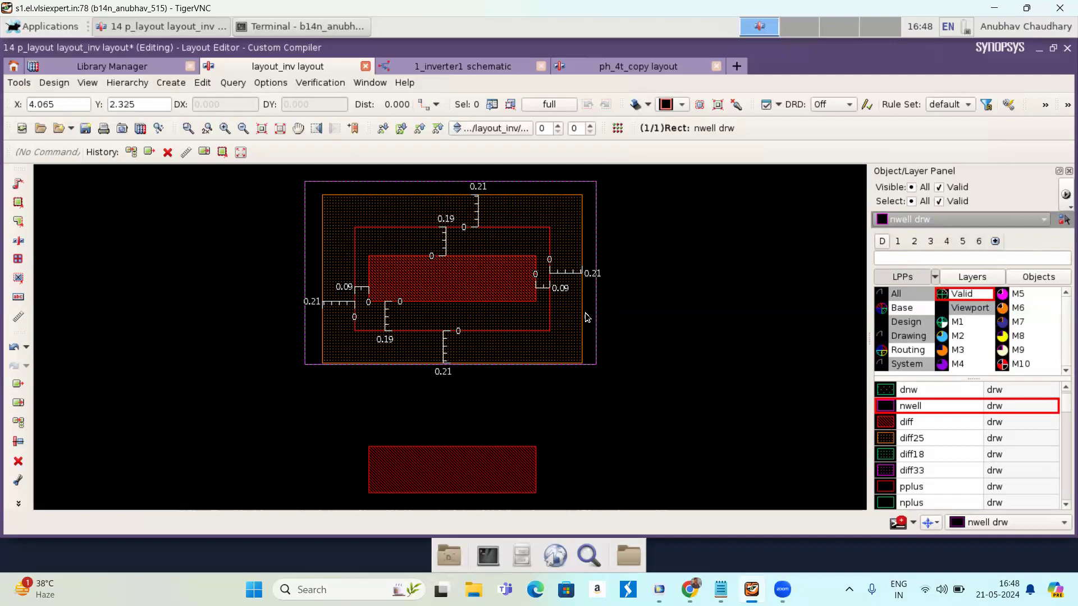
scroll(599, 304, "up", 1)
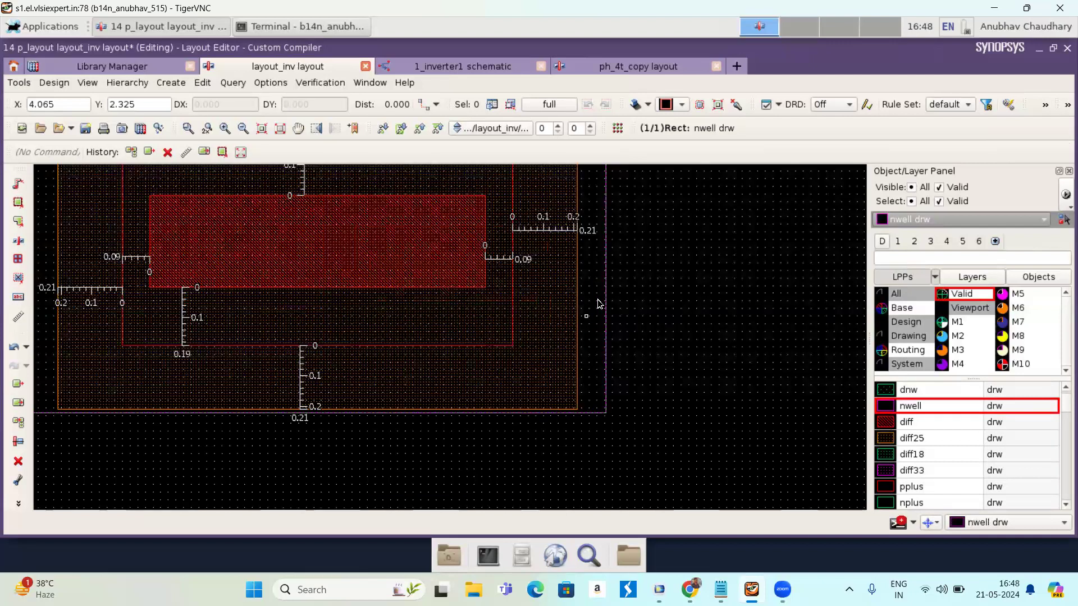
scroll(599, 303, "up", 1)
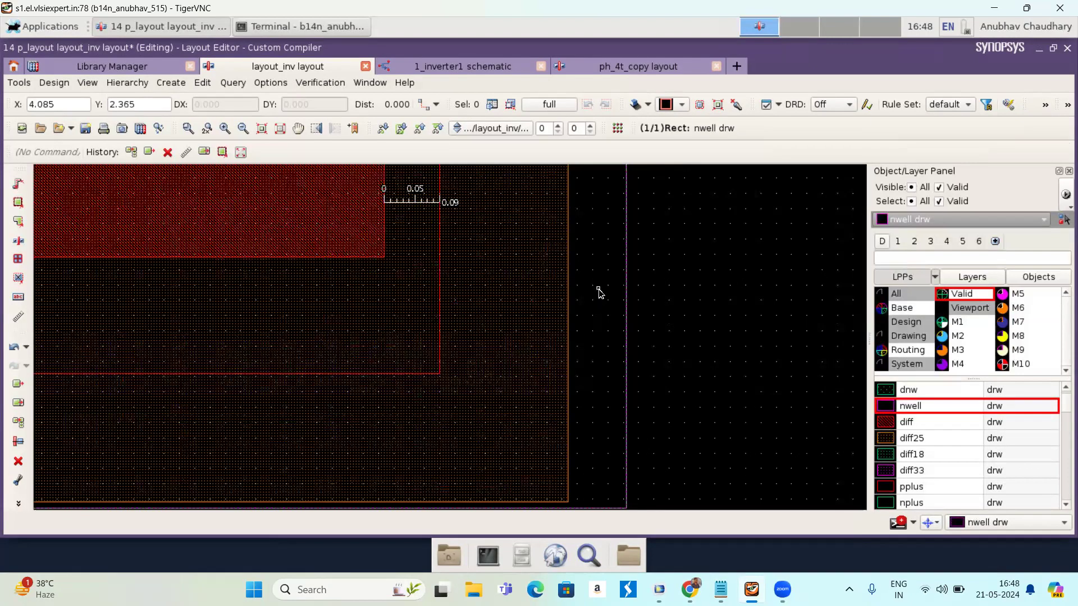
key("k")
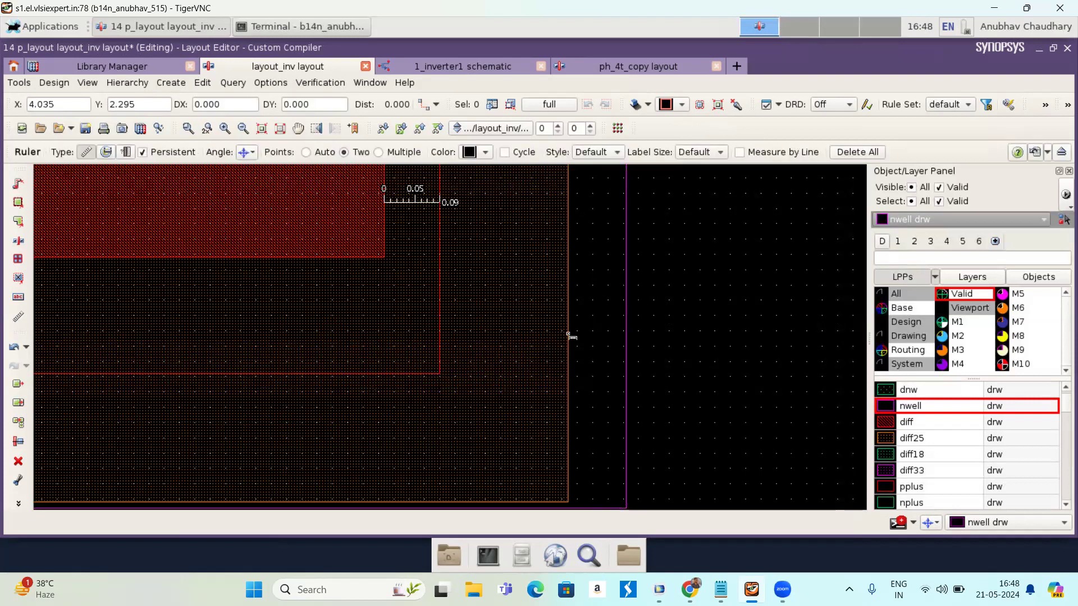
left_click(569, 333)
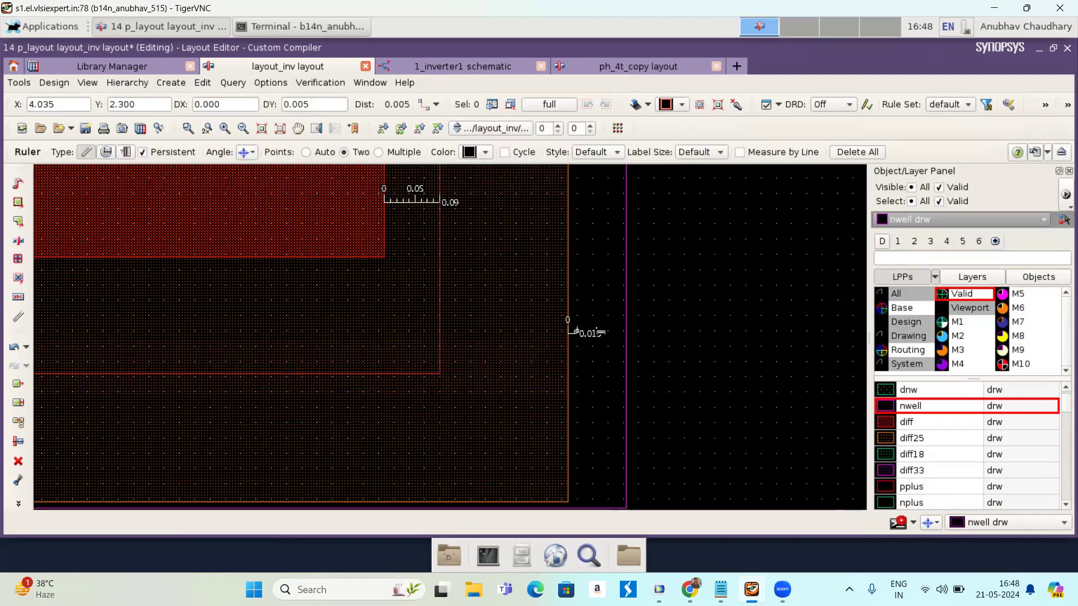
left_click(624, 333)
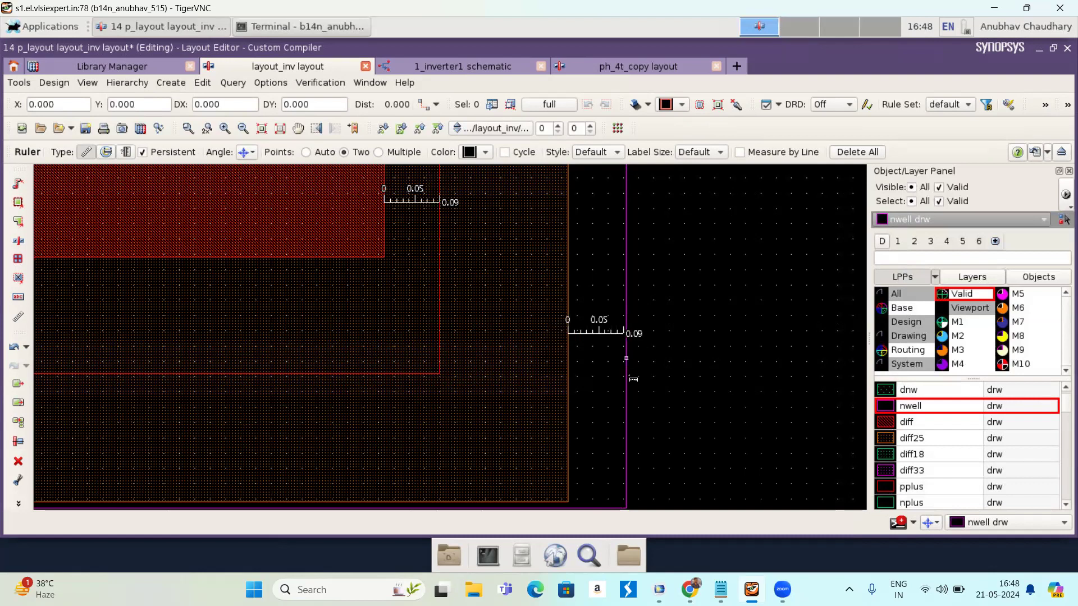
- Place a horizontal ruler 0.09 long outward from the diff25 rectangle's left edge
scroll(520, 394, "down", 1)
scroll(230, 291, "down", 1)
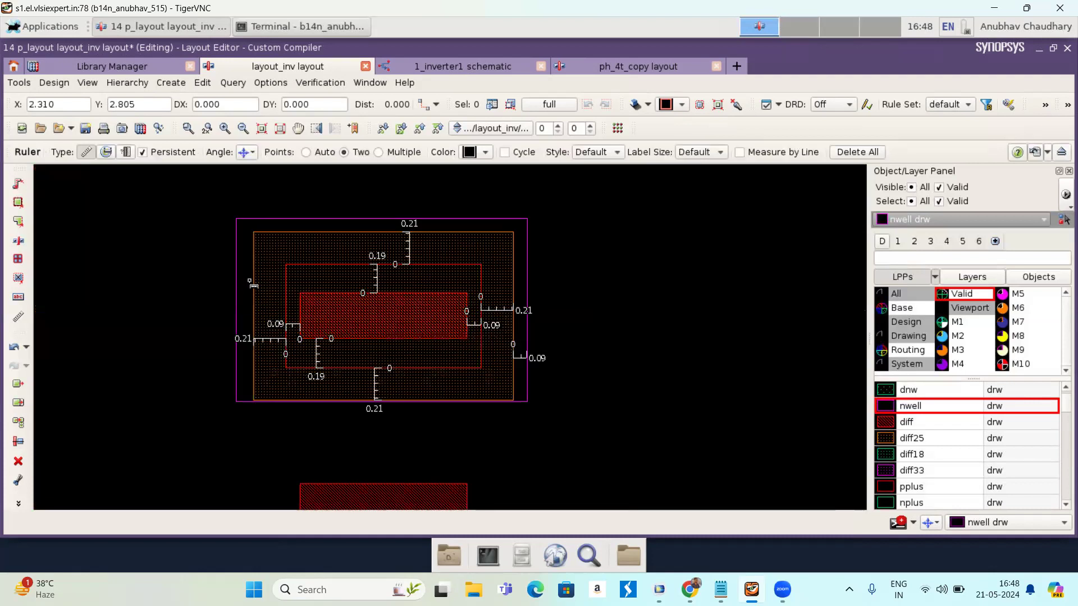
scroll(250, 284, "up", 1)
left_click(259, 340)
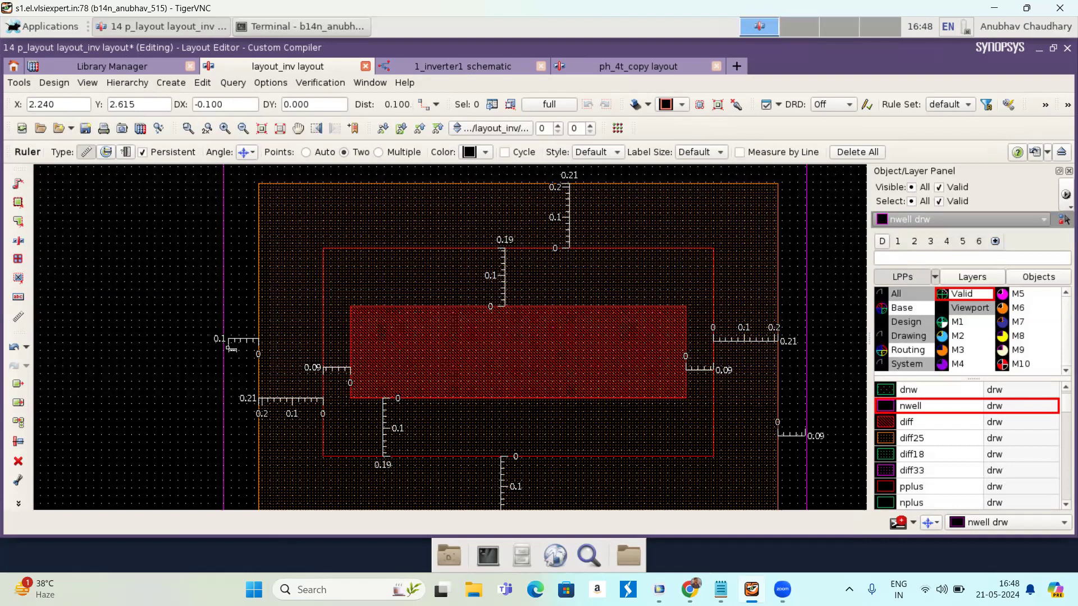
left_click(232, 346)
- Stretch the nwell rectangle's left edge inward by 0.02 to the end of the left 0.09 ruler
key("s")
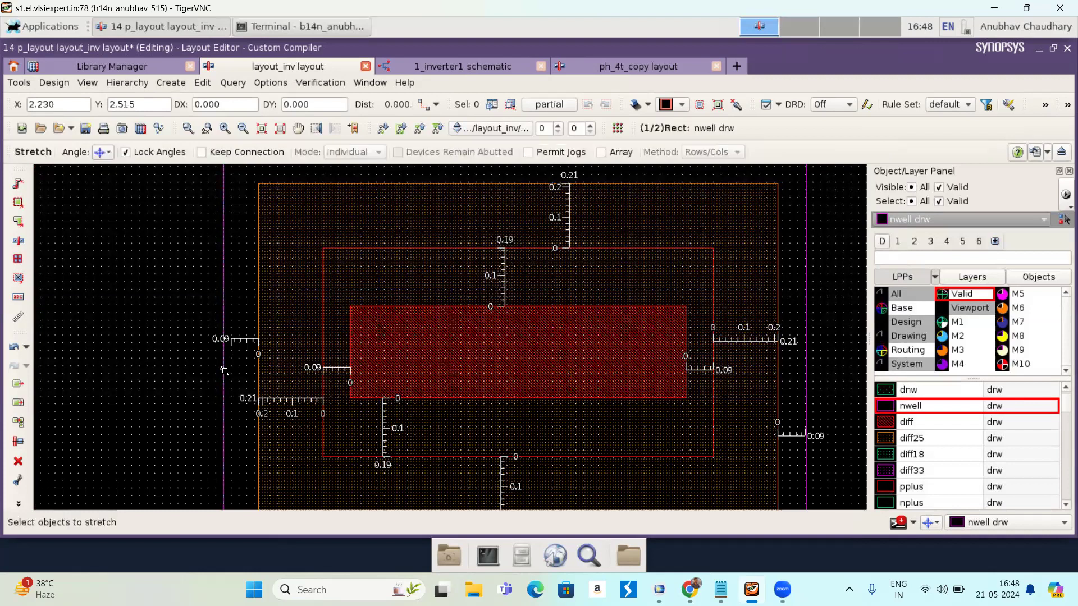
left_click(224, 367)
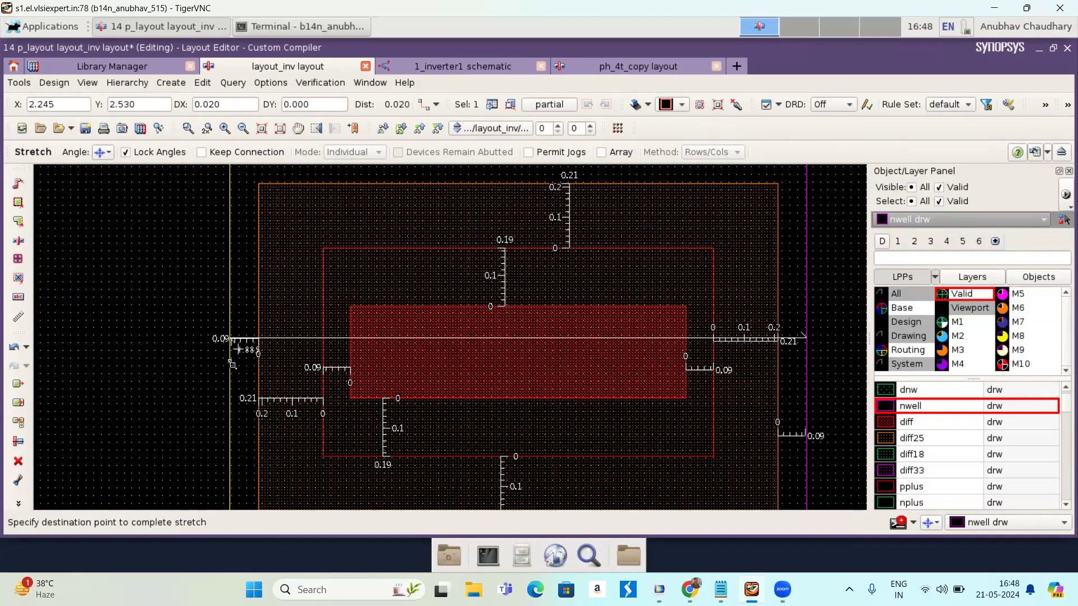
scroll(232, 365, "up", 1)
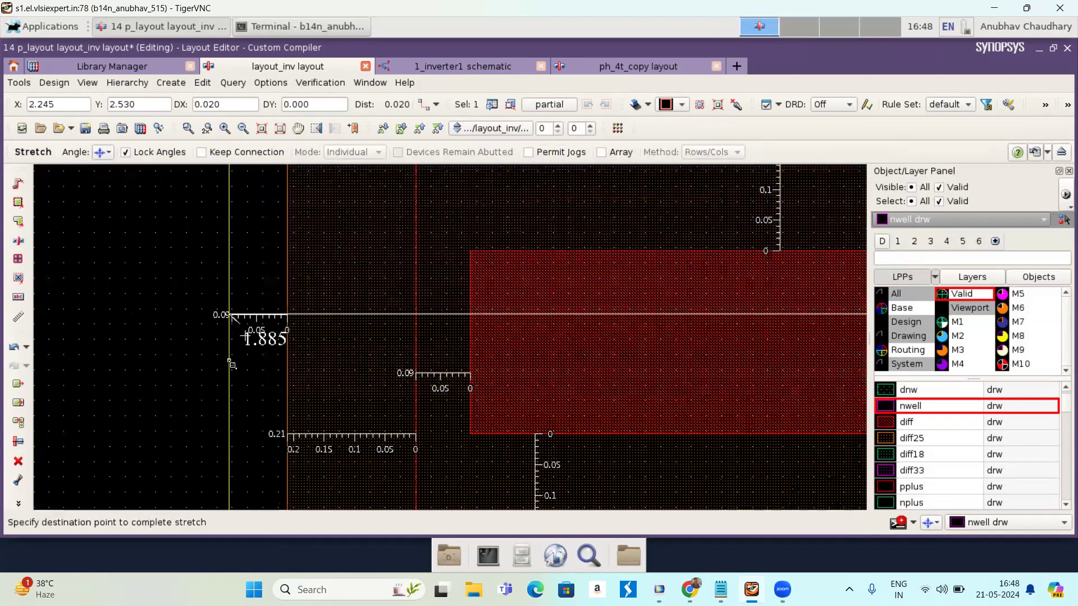
scroll(232, 365, "up", 1)
left_click(239, 361)
key("Escape")
- Stretch the nwell rectangle's right edge inward by 0.005 to the end of the right 0.09 ruler
key("f")
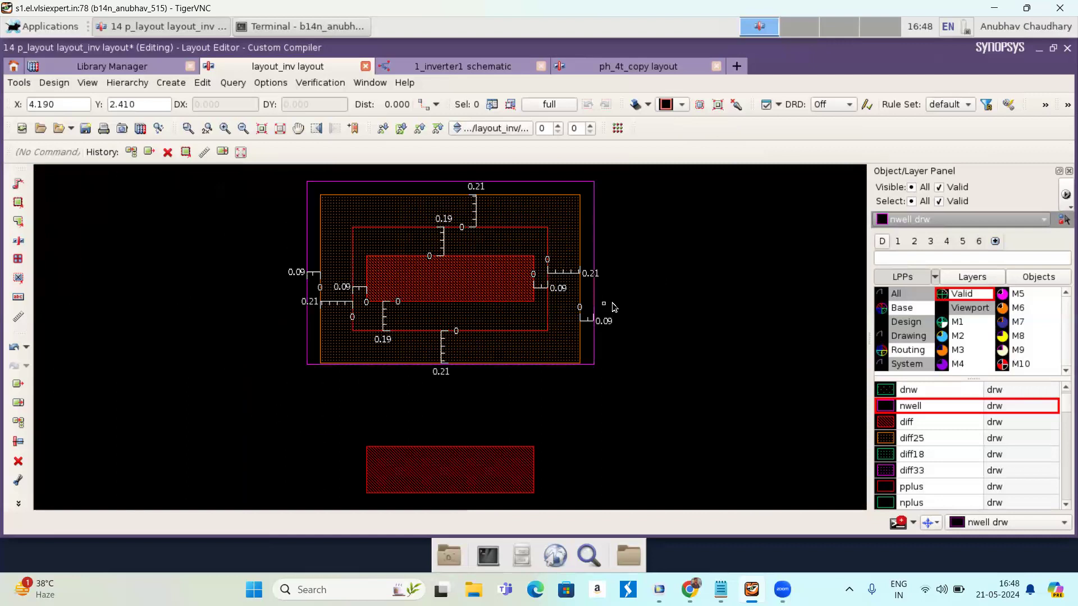
scroll(621, 319, "up", 1)
scroll(621, 321, "up", 1)
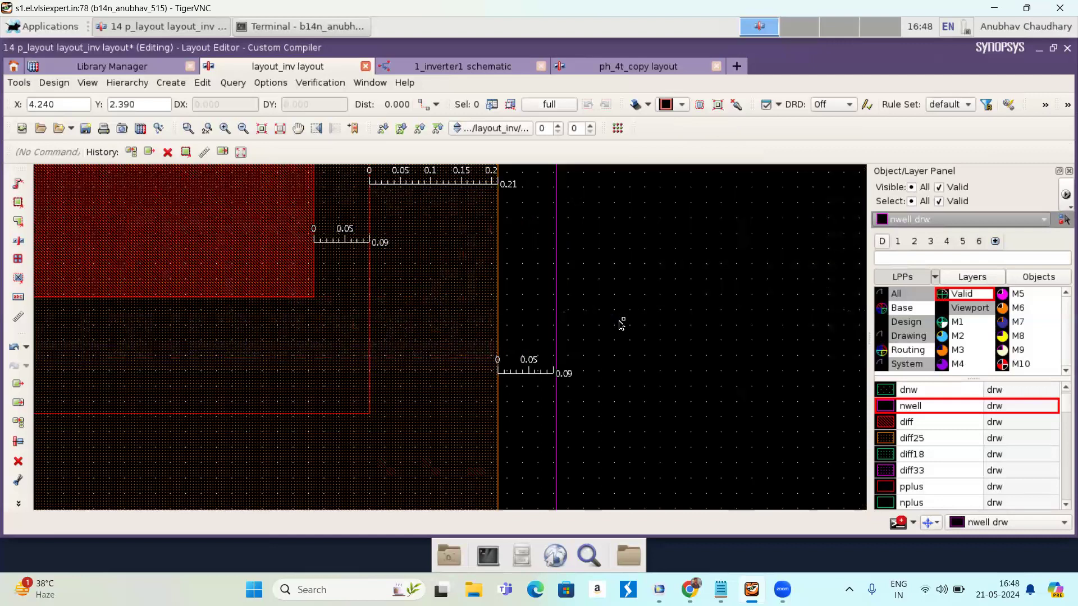
key("s")
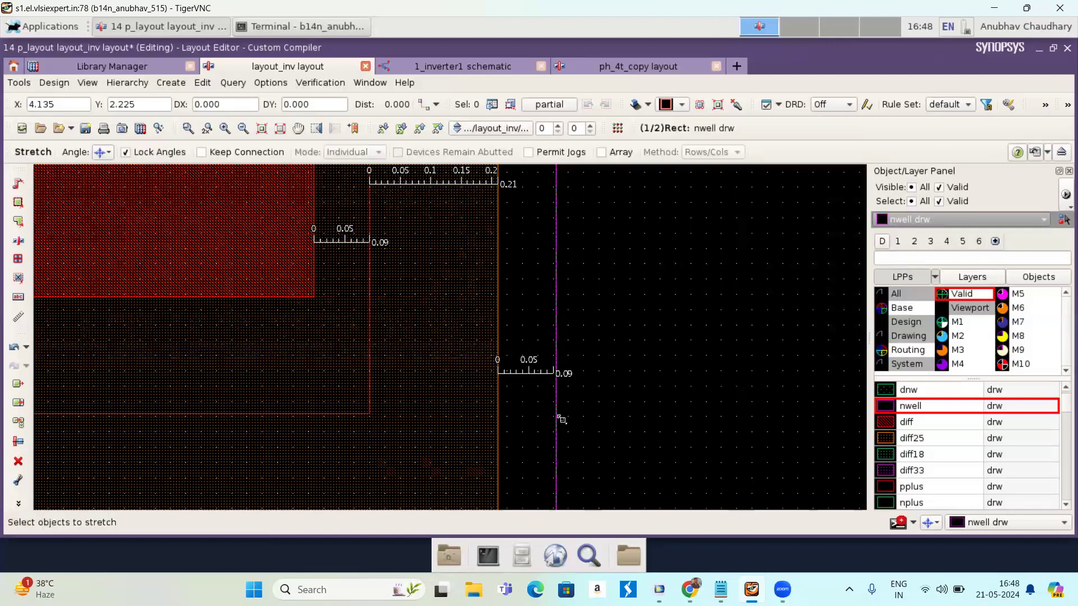
left_click(558, 426)
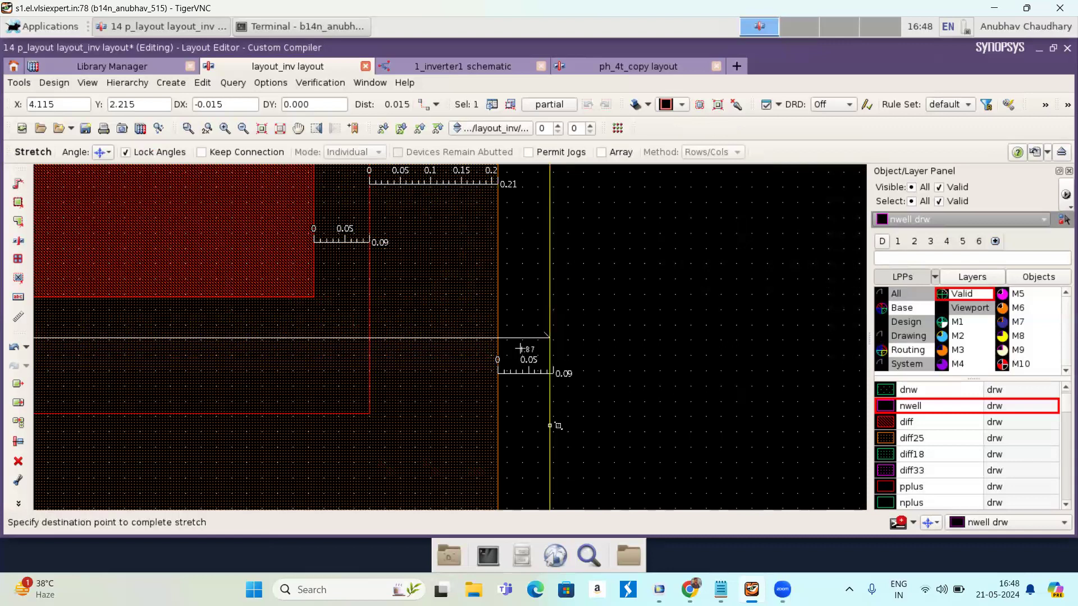
left_click(558, 427)
left_click(558, 426)
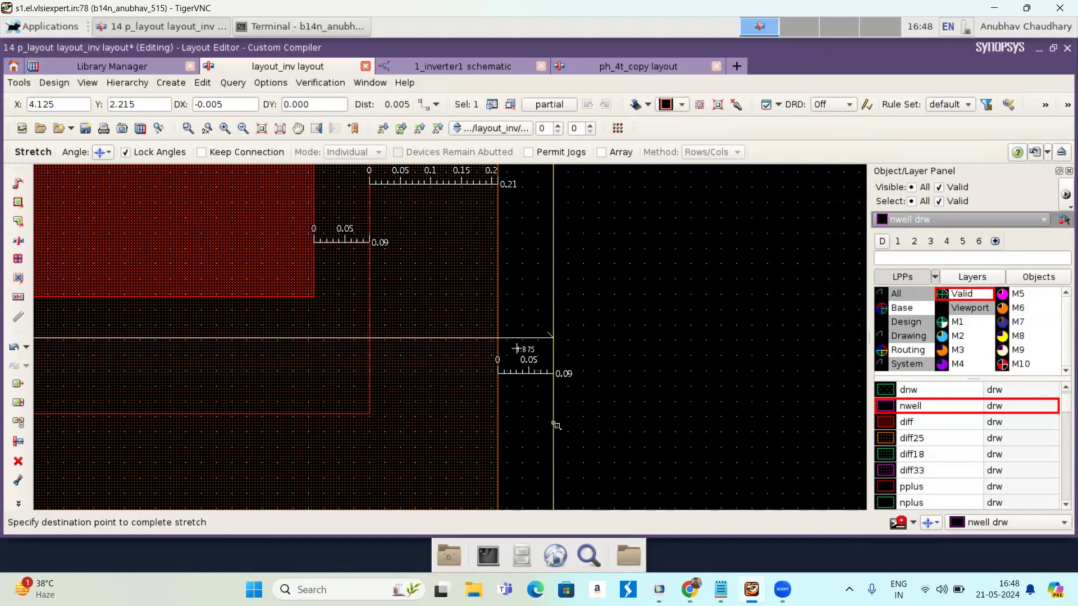
left_click(556, 426)
key("Escape")
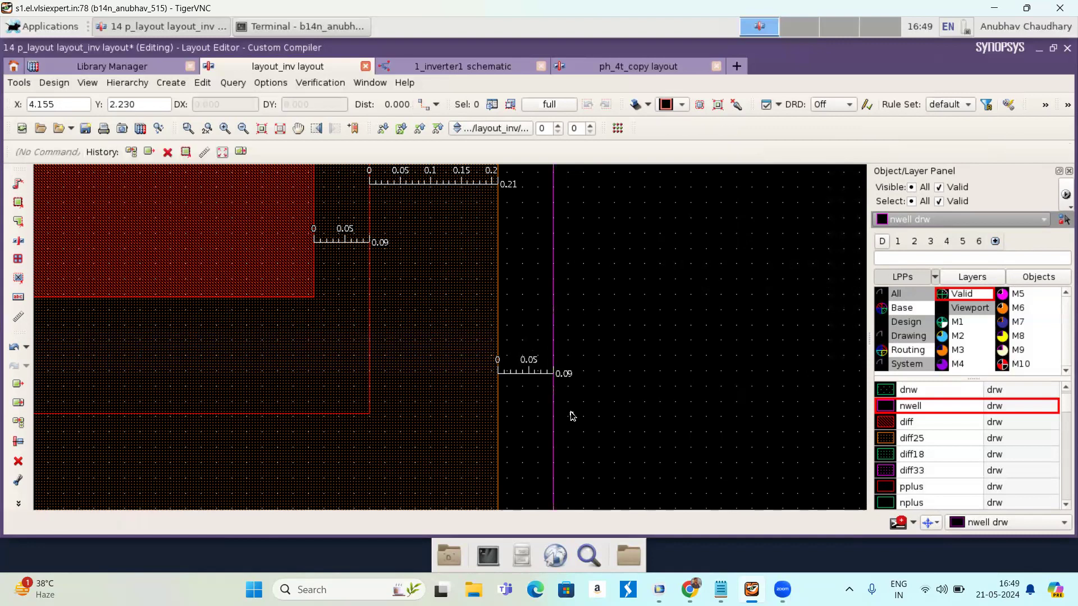
- Delete all rulers around the diff, pplus, diff25 and nwell rectangles
key("f")
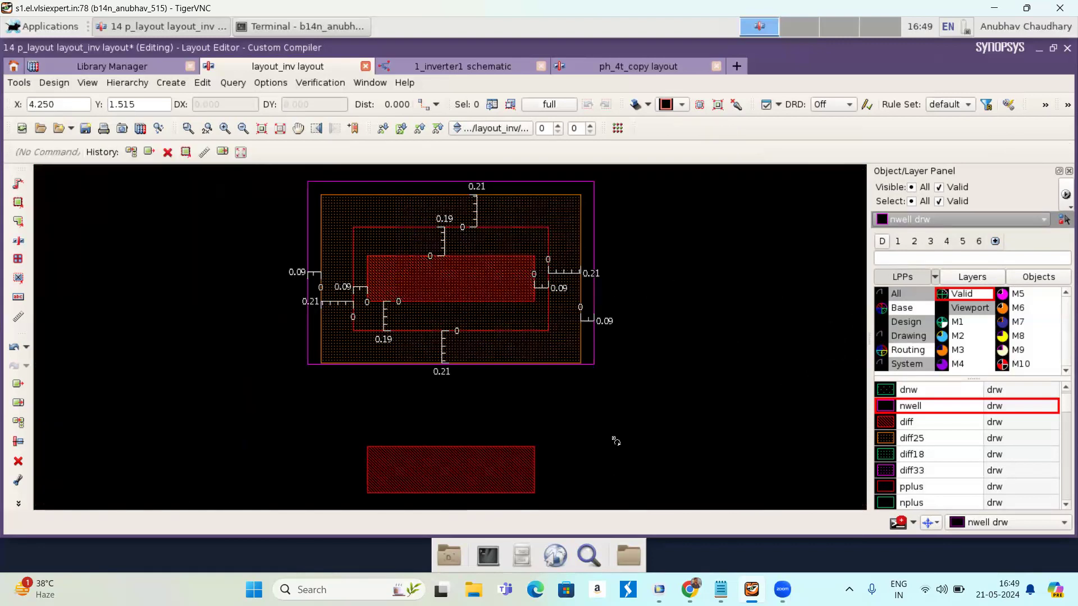
key("shift+o")
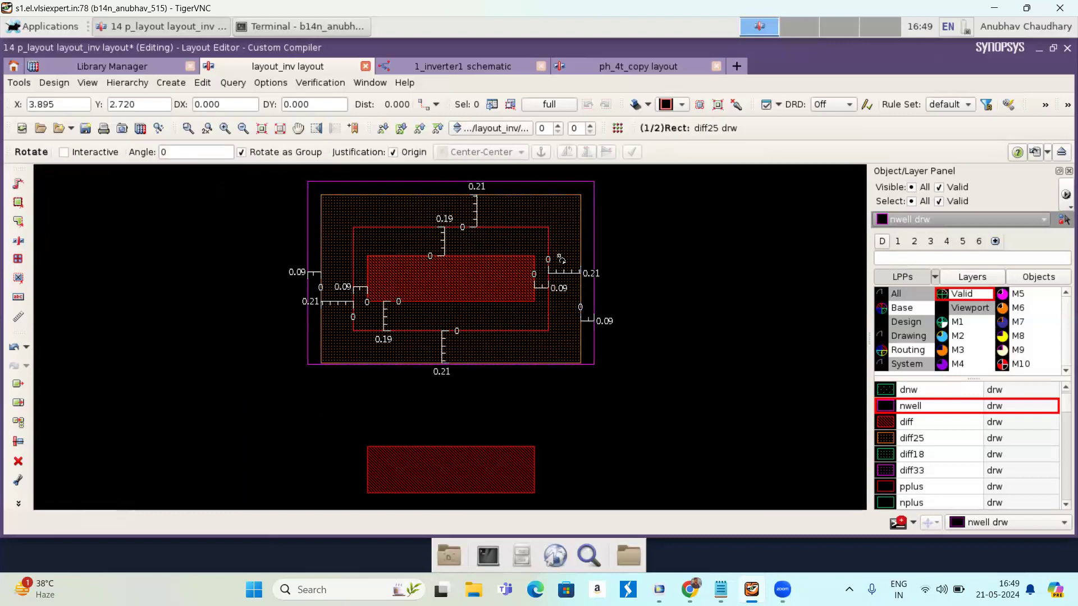
key("k")
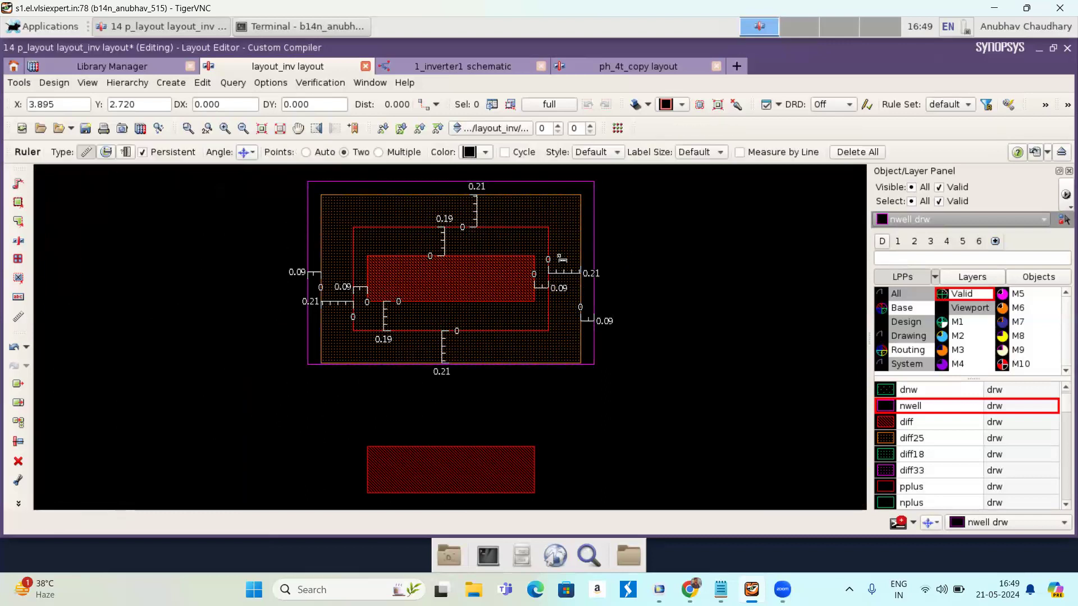
left_click(862, 153)
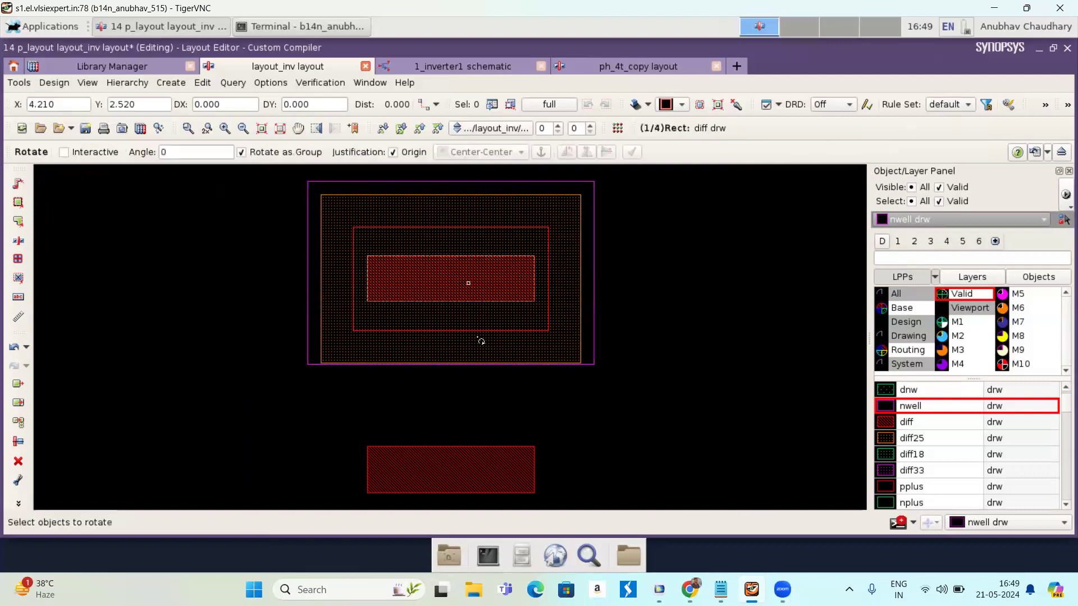
- Stretch the nwell rectangle's top edge down by about 0.065, close to the diff25 rectangle's top edge
key("s")
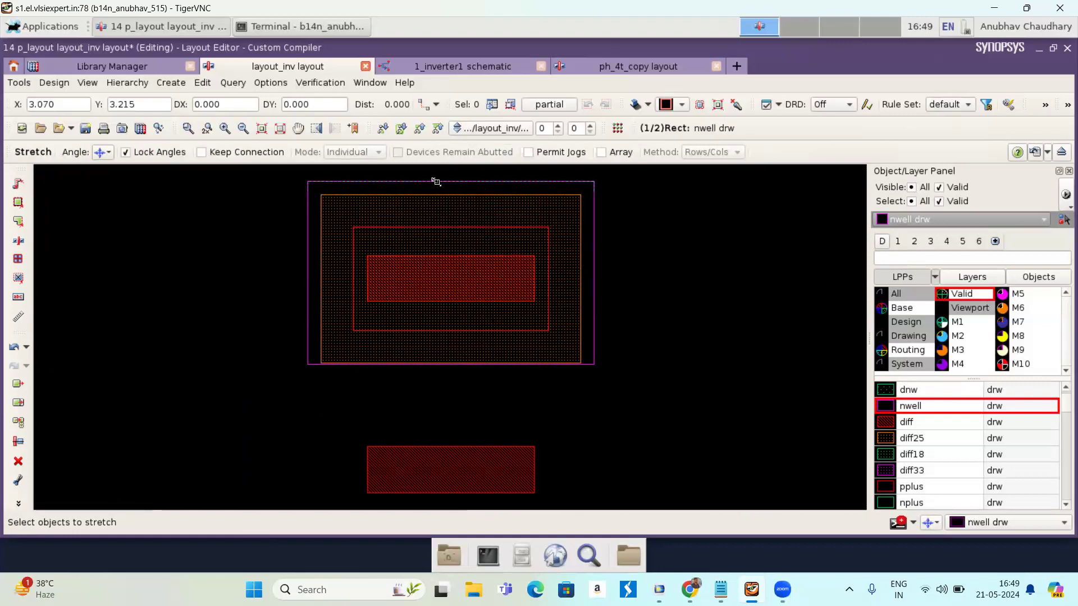
left_click(439, 185)
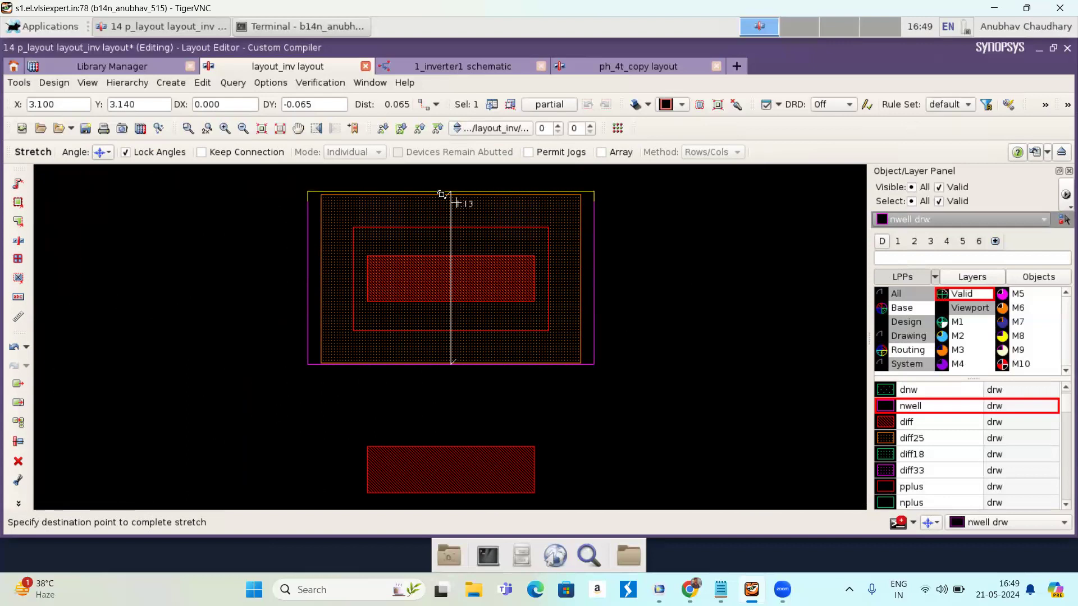
left_click(441, 194)
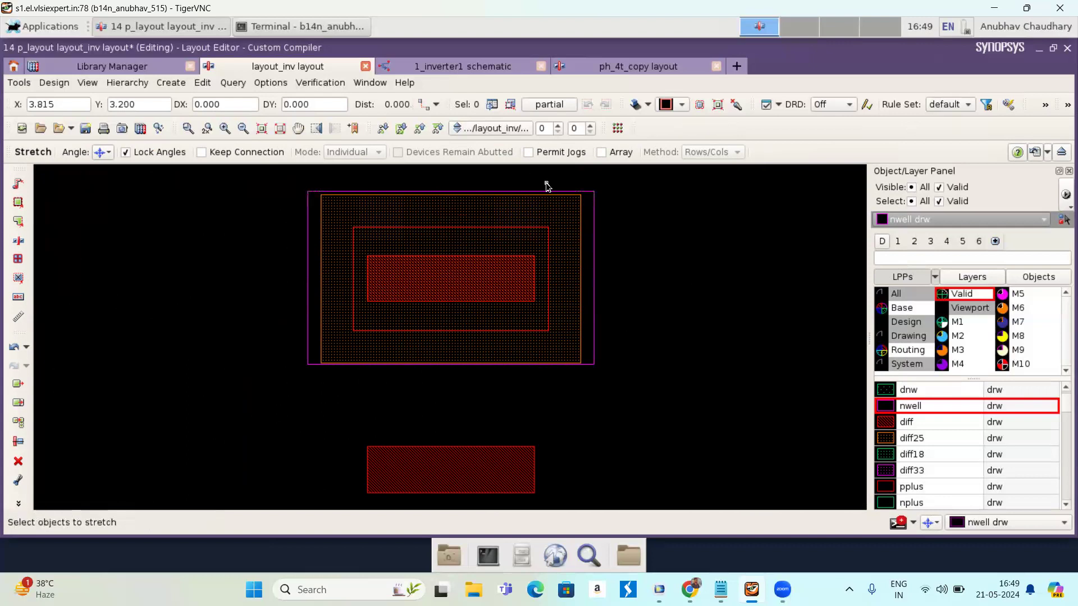
key("Escape")
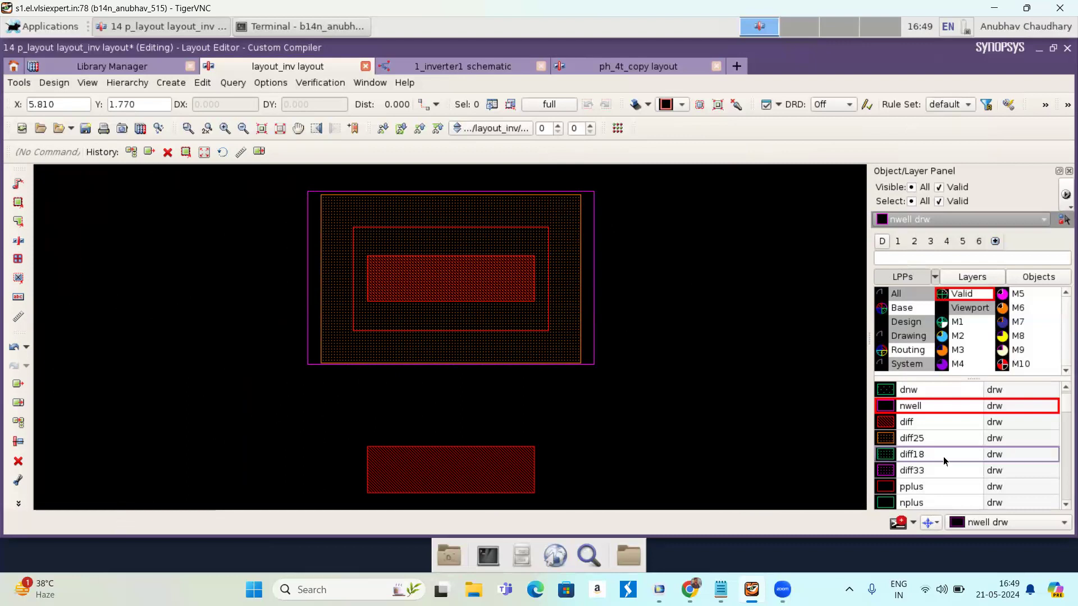
- Draw a vertical poly drw rectangle about 0.295 wide and 1.95 tall, crossing both diff rectangles
scroll(944, 461, "down", 1)
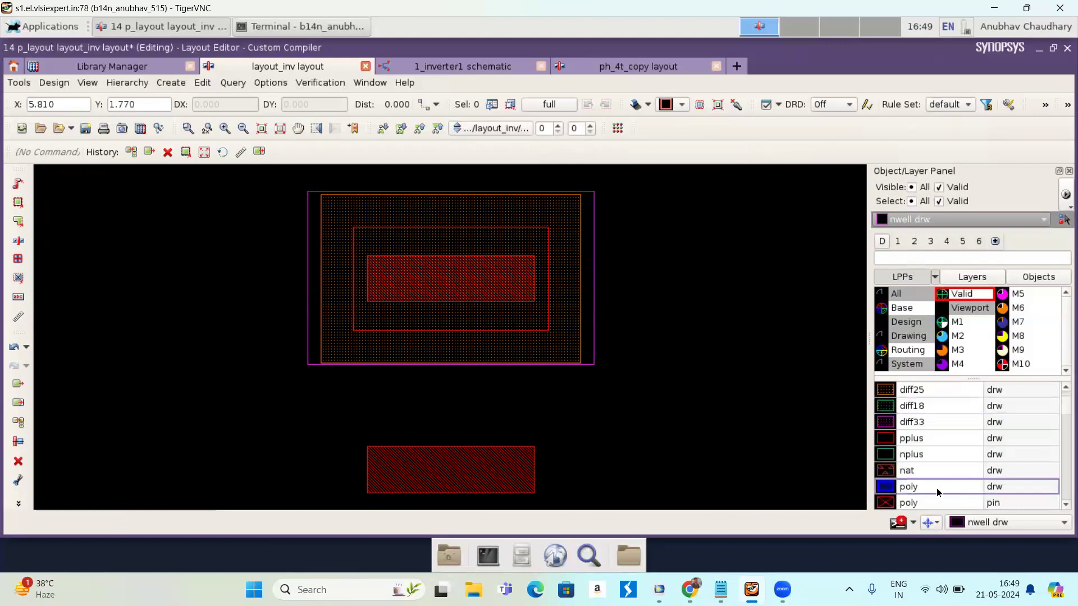
left_click(917, 489)
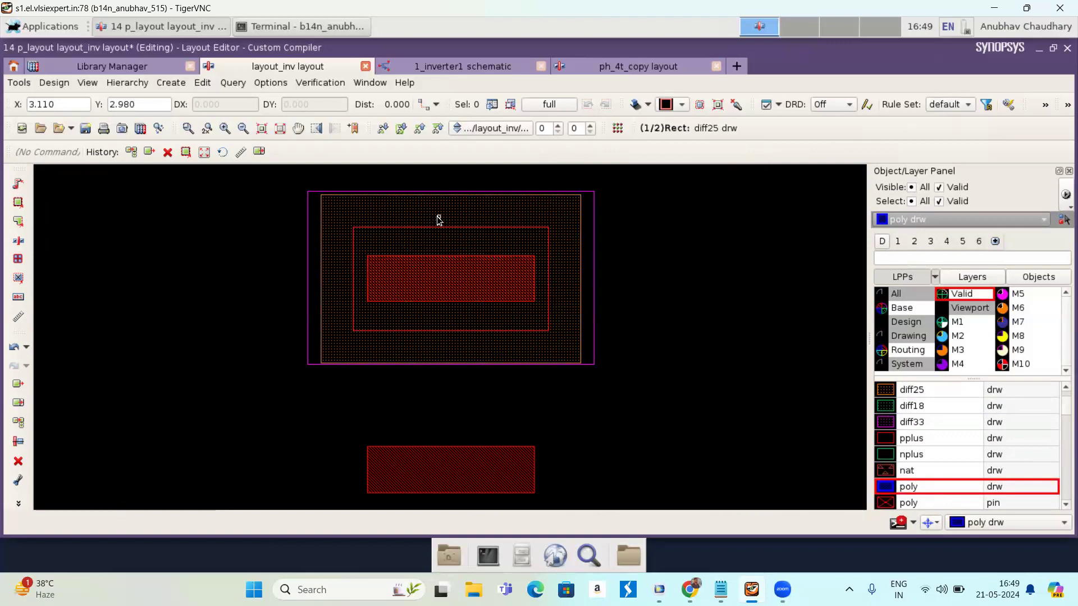
key("r")
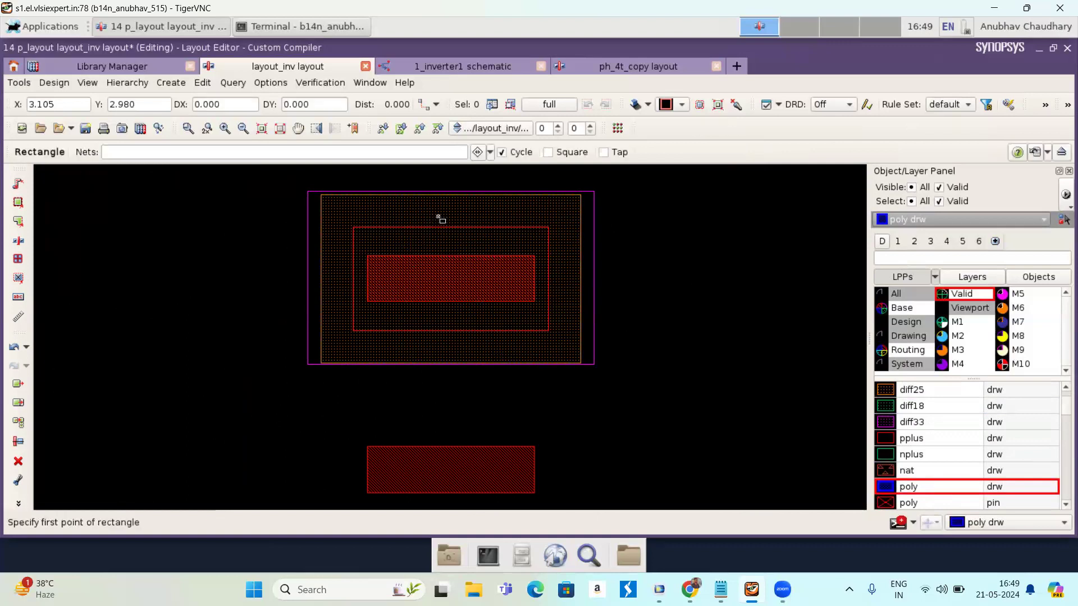
left_click(430, 210)
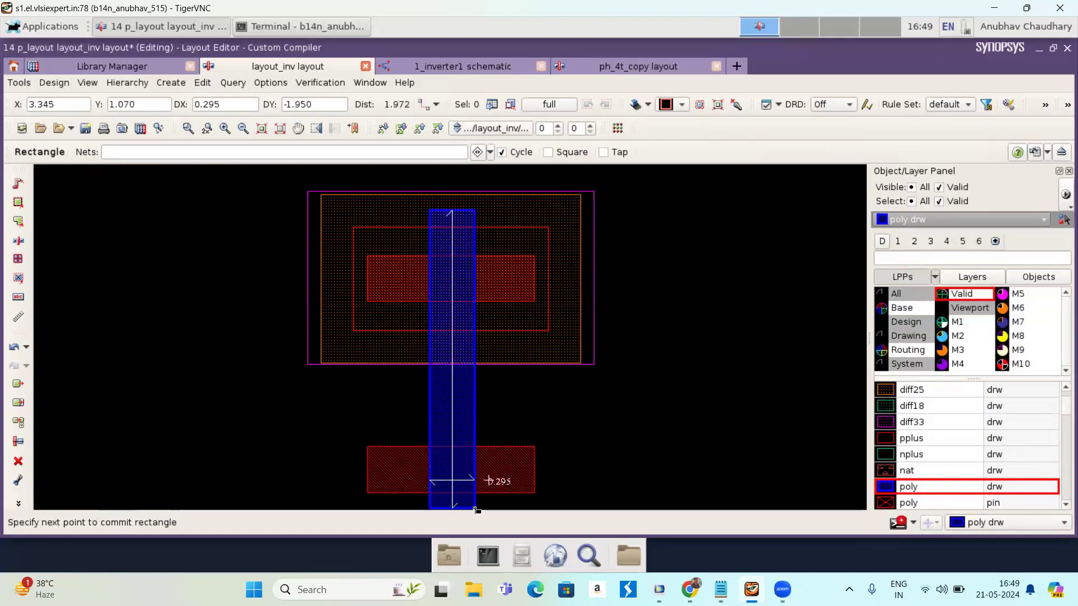
left_click(475, 510)
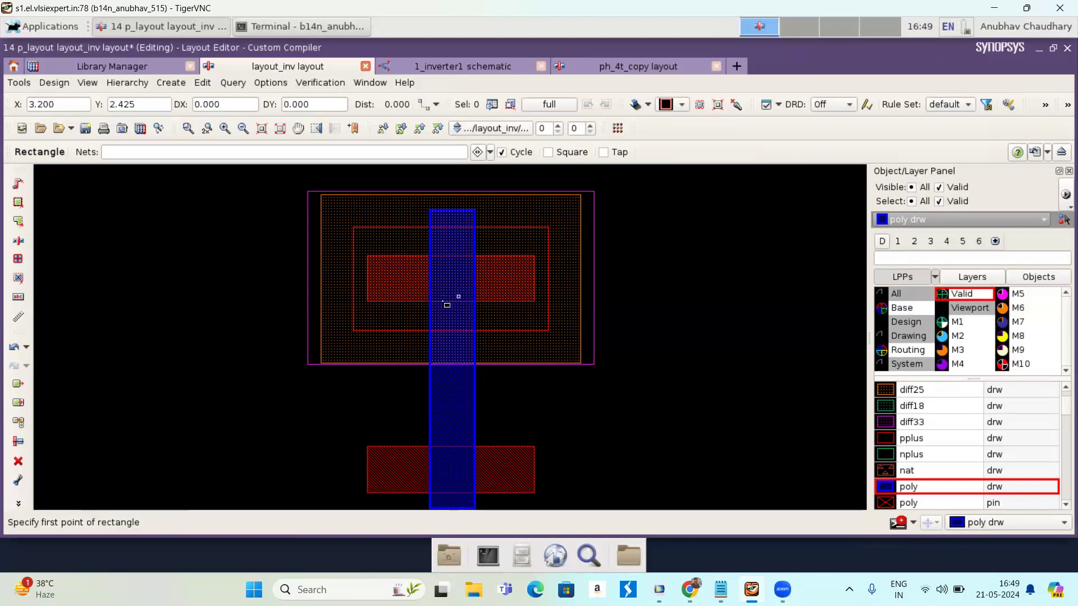
key("Escape")
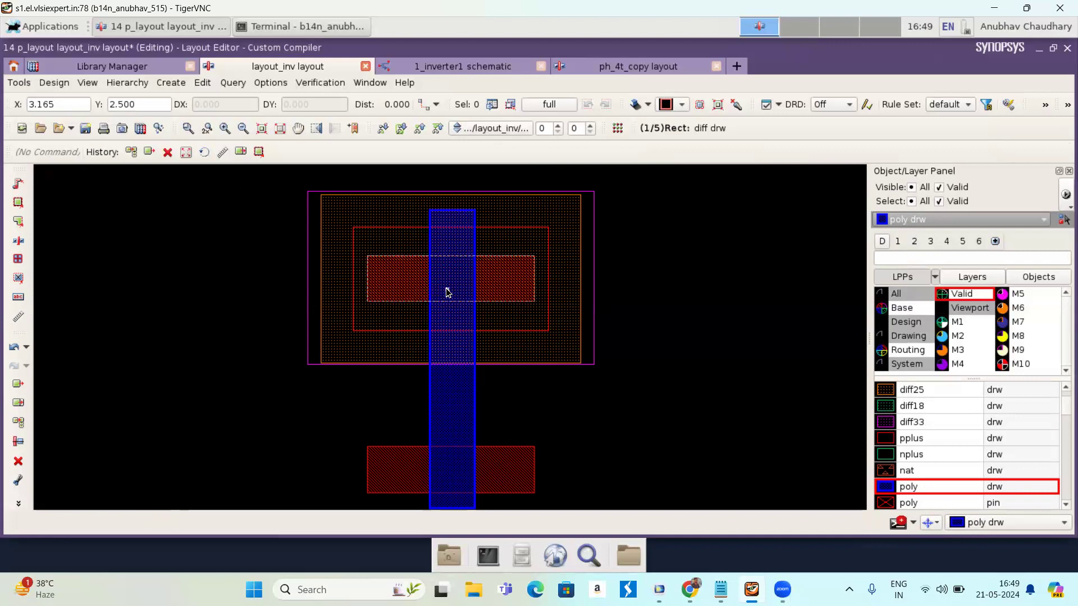
- Place a horizontal ruler 0.16 long from the poly's left edge along the upper diff rectangle's bottom edge
scroll(447, 292, "up", 2)
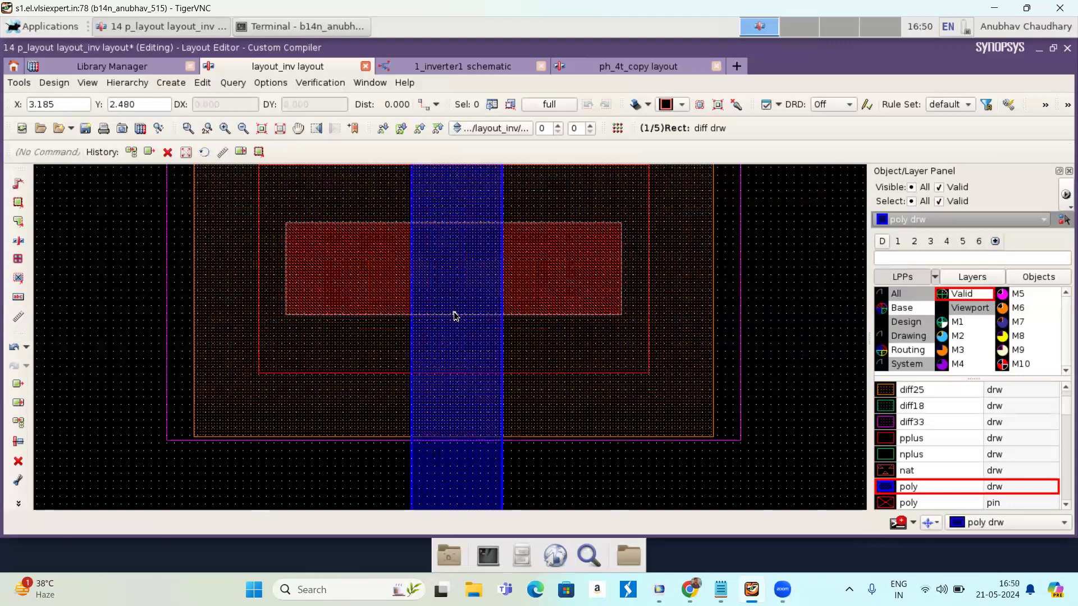
key("k")
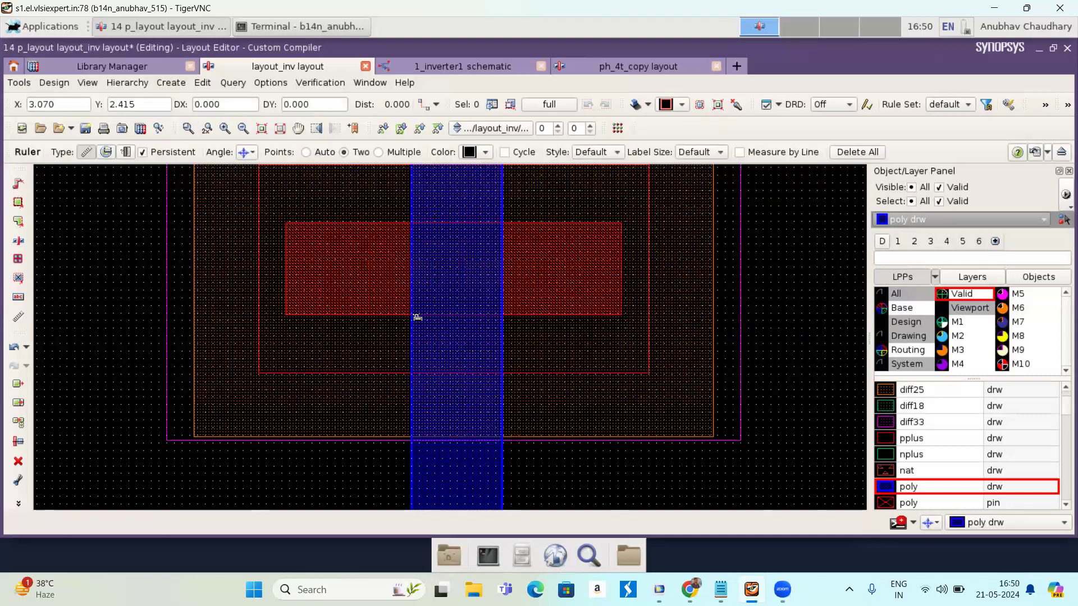
left_click(411, 315)
left_click(476, 316)
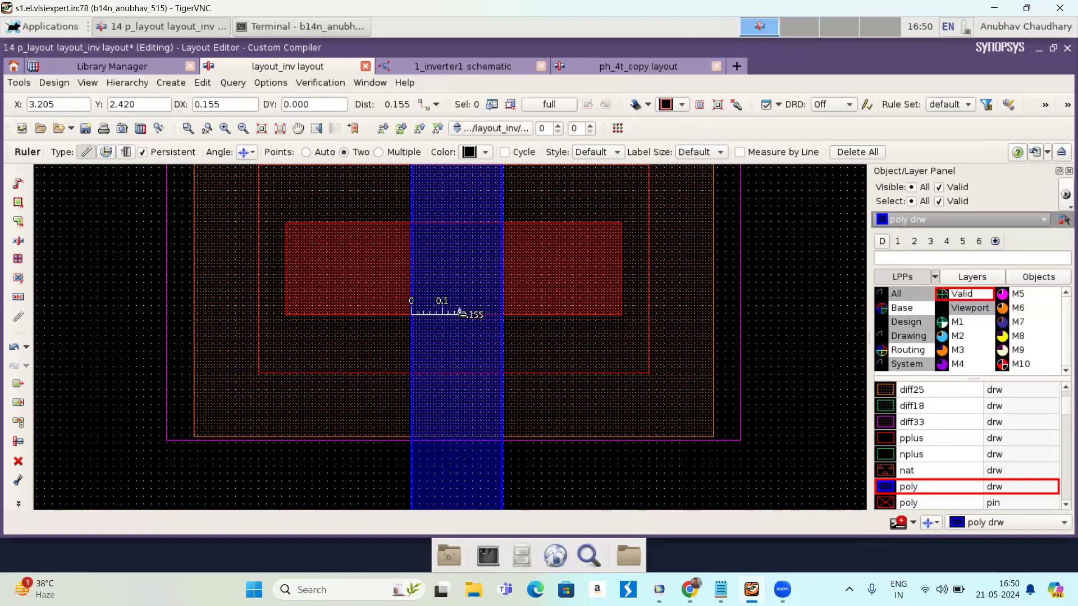
scroll(465, 316, "up", 1)
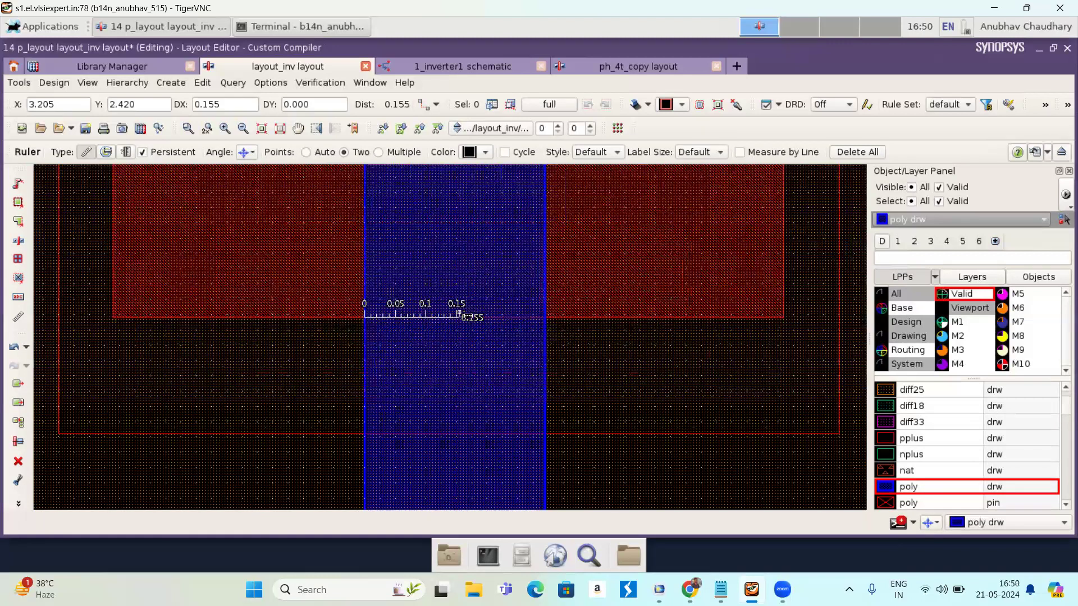
left_click(474, 317)
key("Escape")
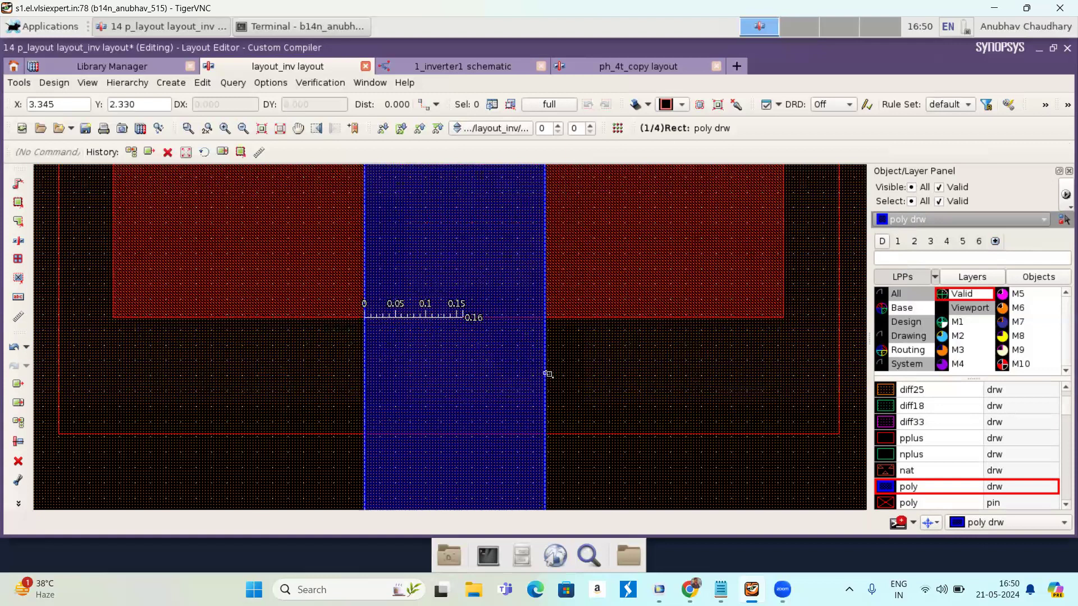
- Stretch the poly rectangle's right edge inward to the end of the 0.16 ruler
key("s")
left_click(545, 373)
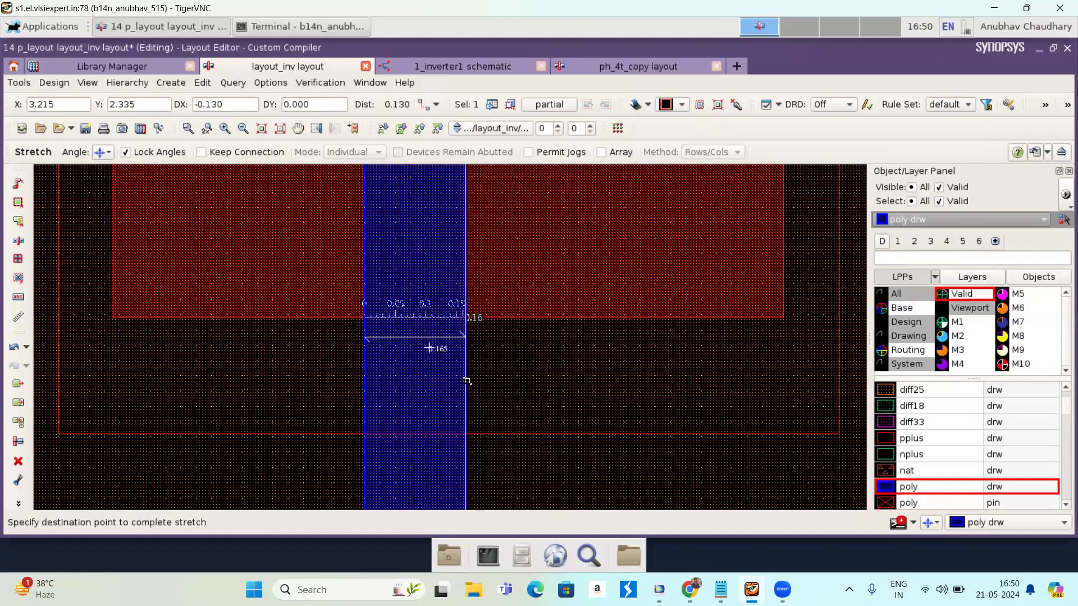
left_click(465, 381)
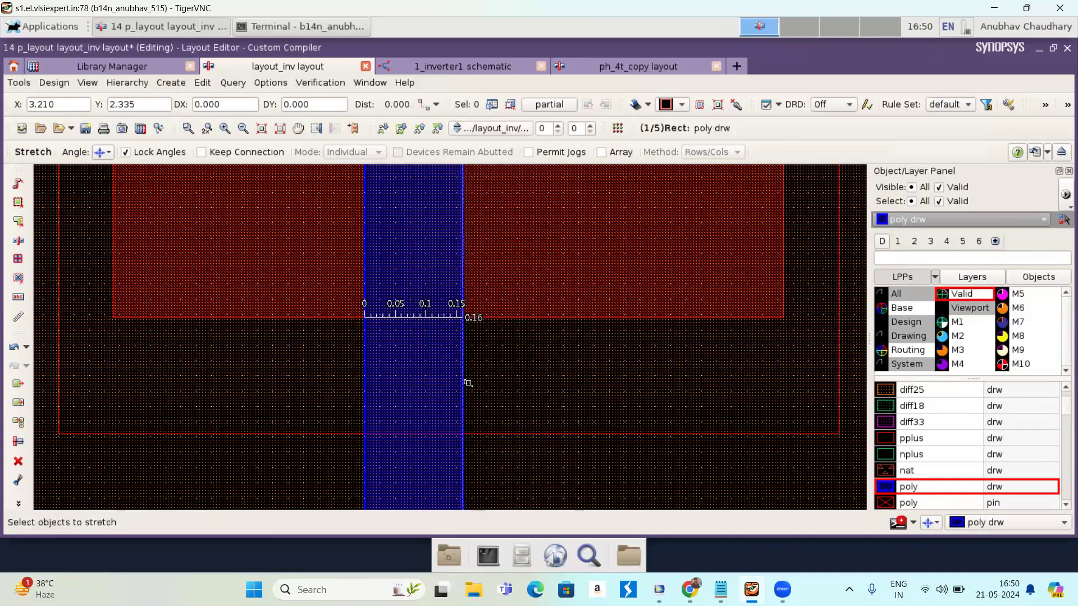
key("Escape")
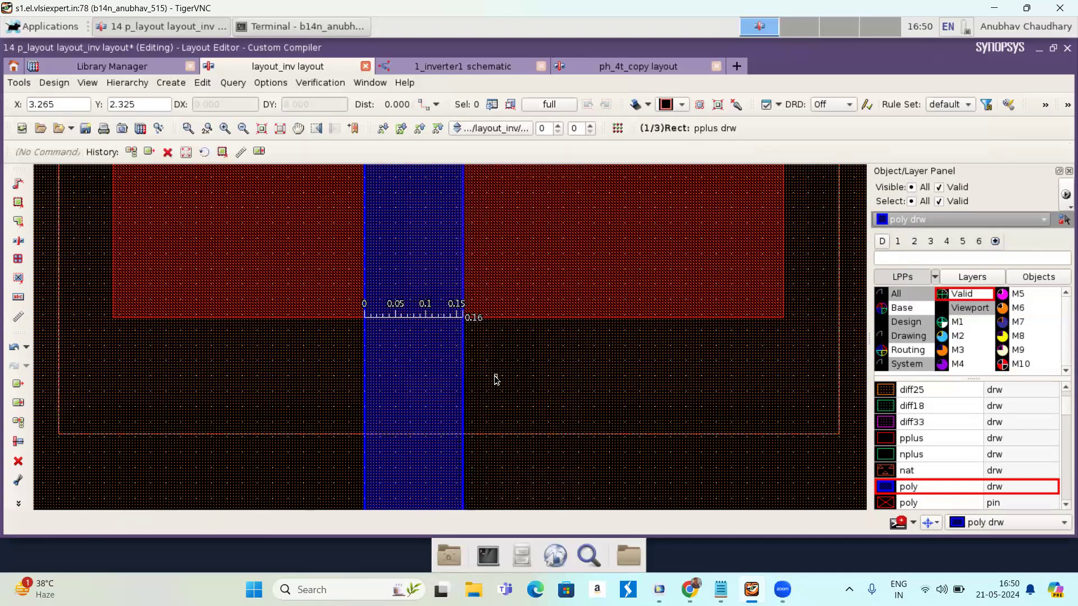
- Delete the 0.16 ruler on the poly rectangle
key("f")
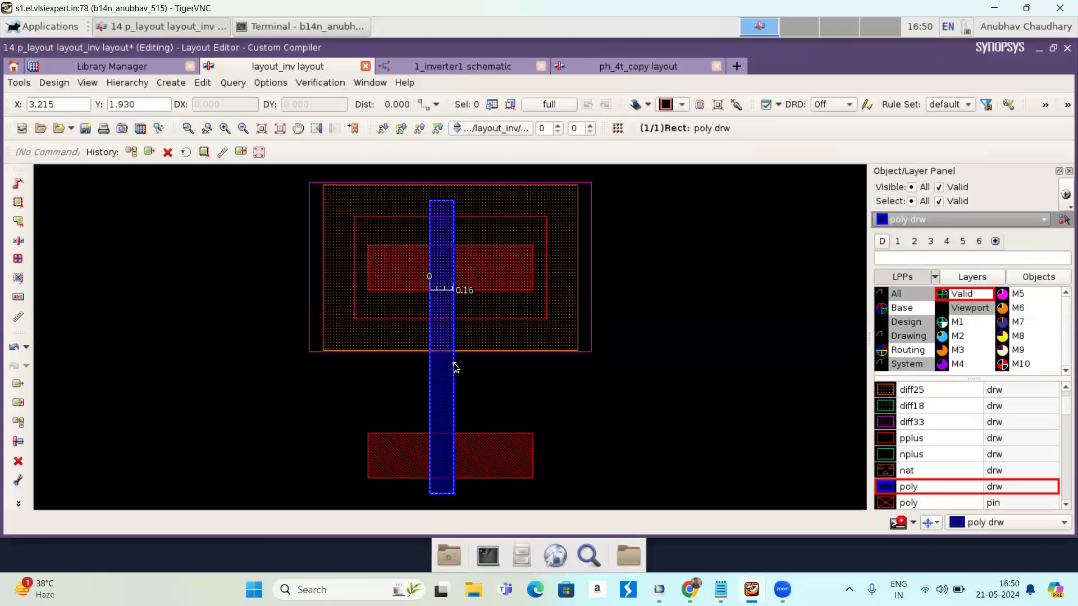
key("k")
left_click(846, 152)
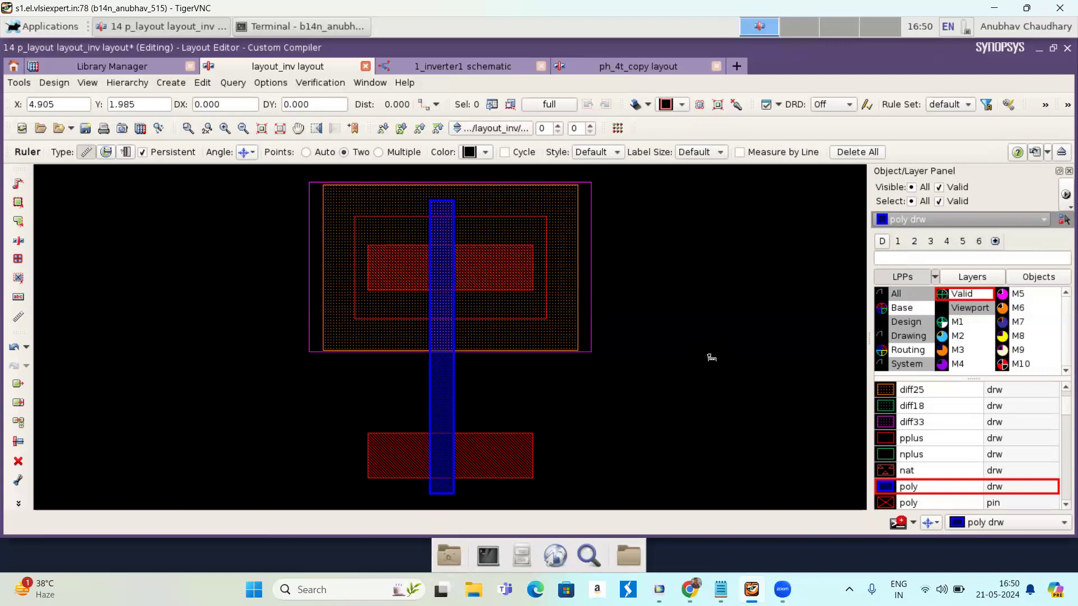
key("Escape")
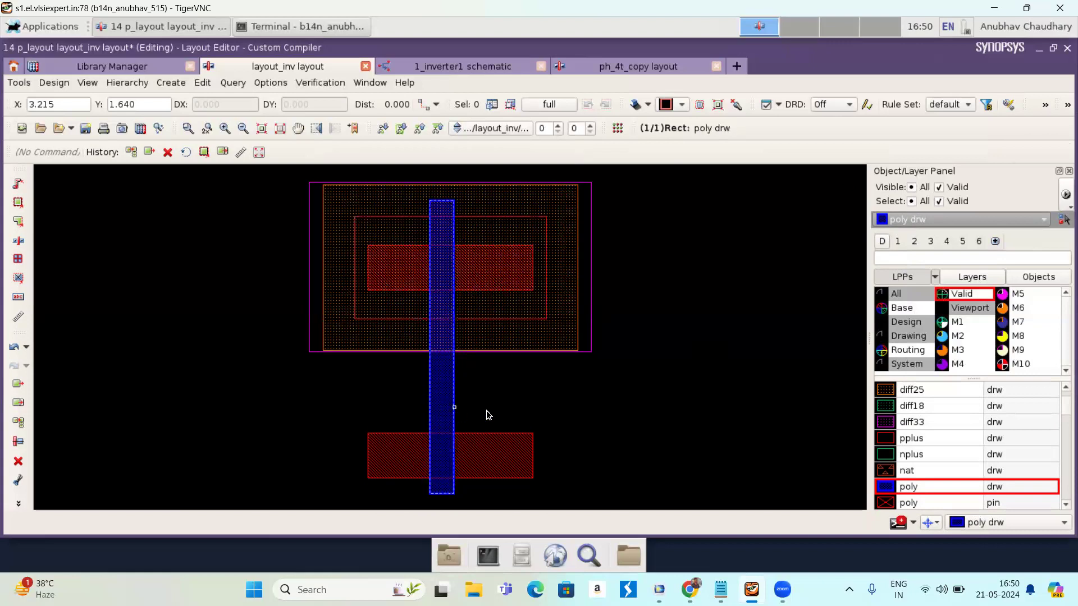
- Move the poly rectangle slightly to the right, toward the middle of the two diff rectangles
key("m")
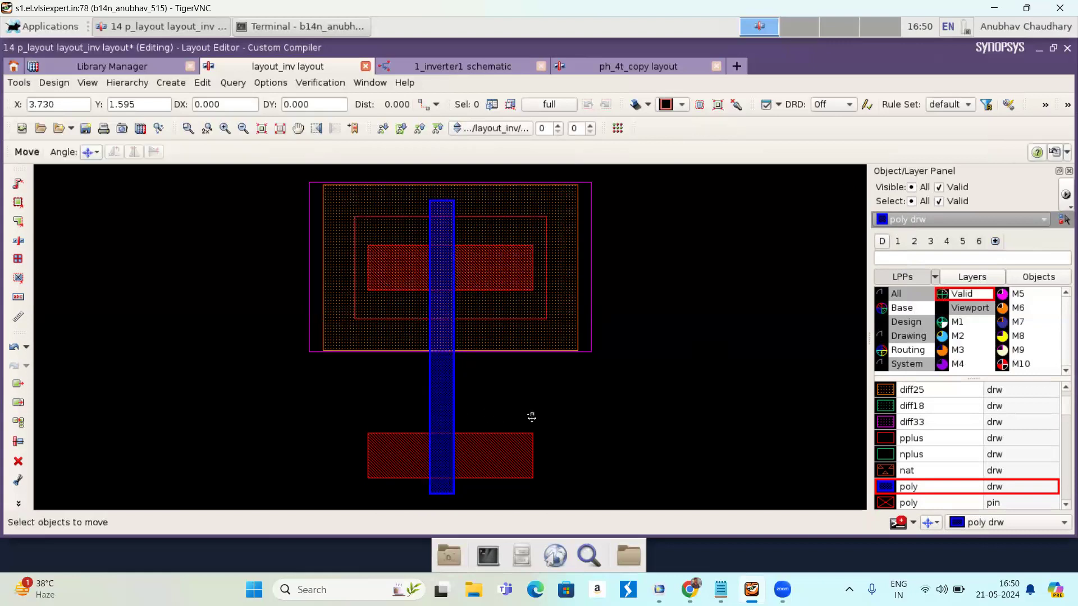
left_click(446, 385)
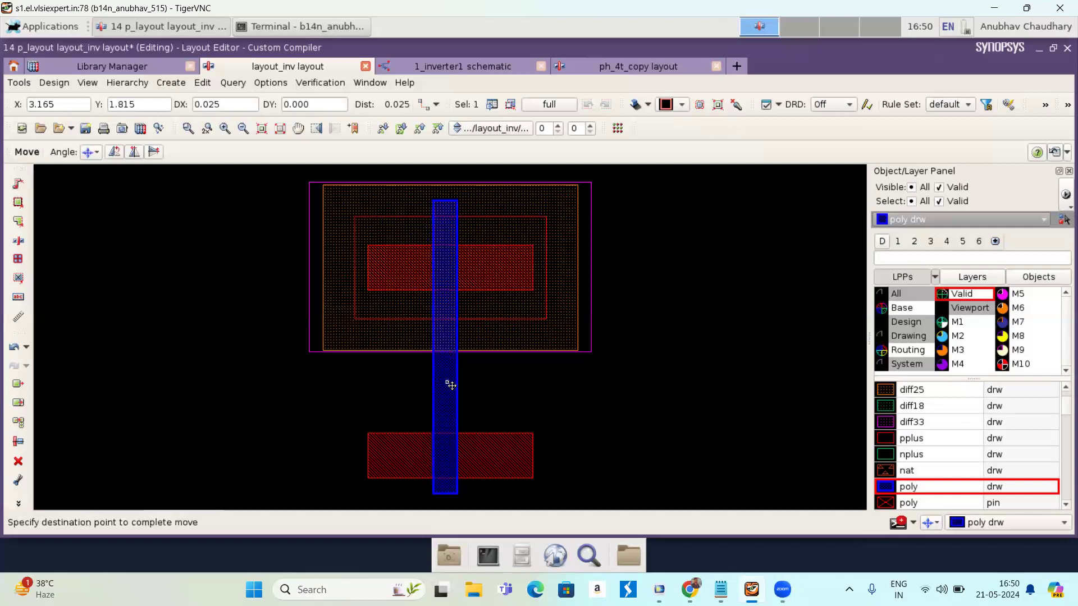
left_click(452, 385)
key("Escape")
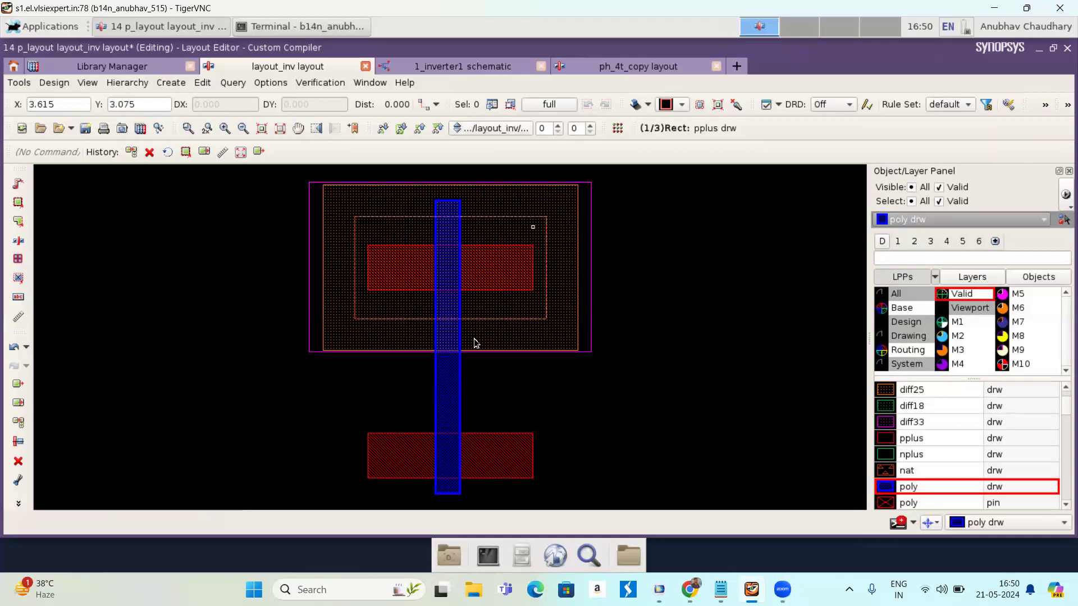
- Draw a horizontal m1 pin rectangle just above the nwell, spanning about the nwell's full width
scroll(488, 394, "down", 1)
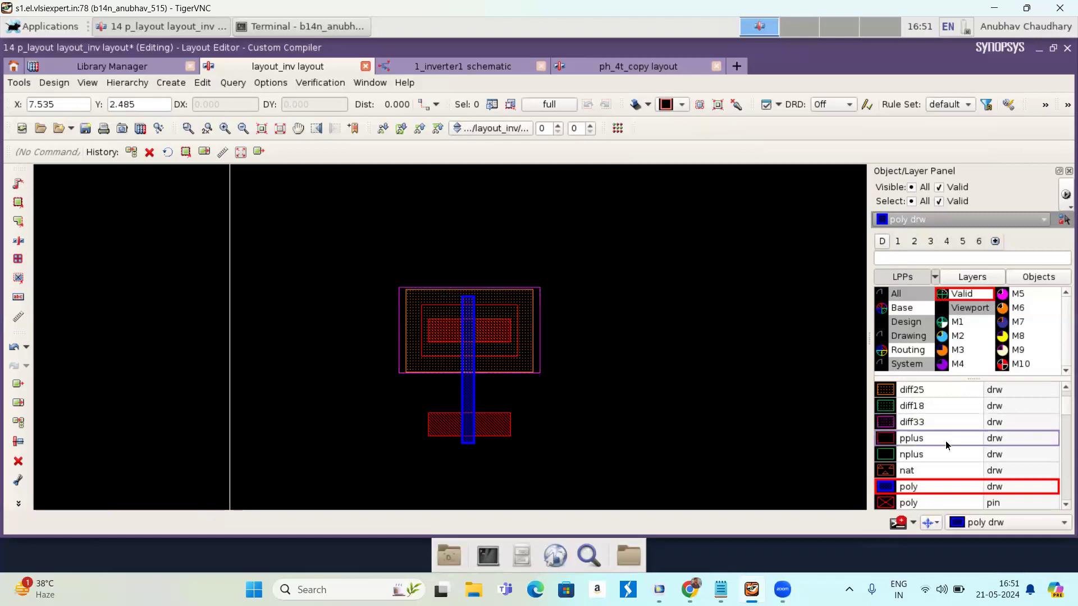
scroll(945, 440, "down", 1)
scroll(948, 443, "down", 1)
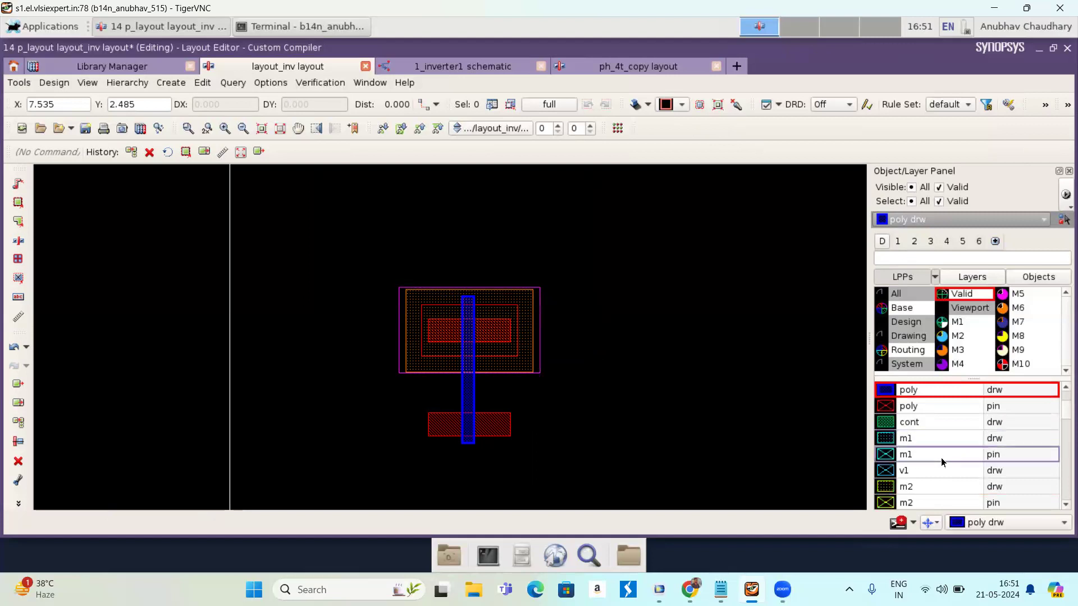
left_click(936, 460)
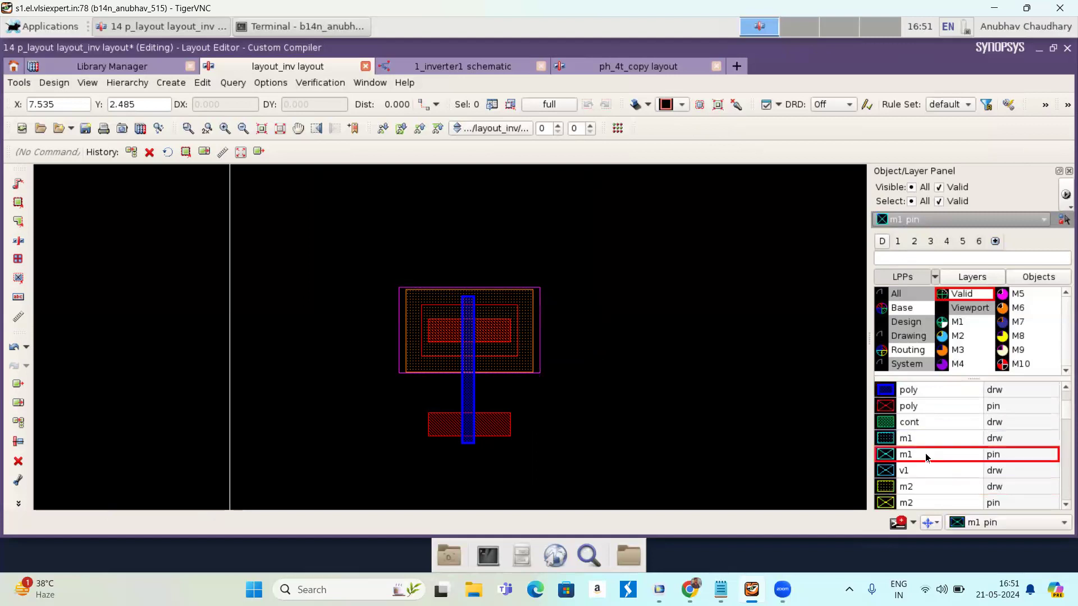
key("r")
left_click(400, 258)
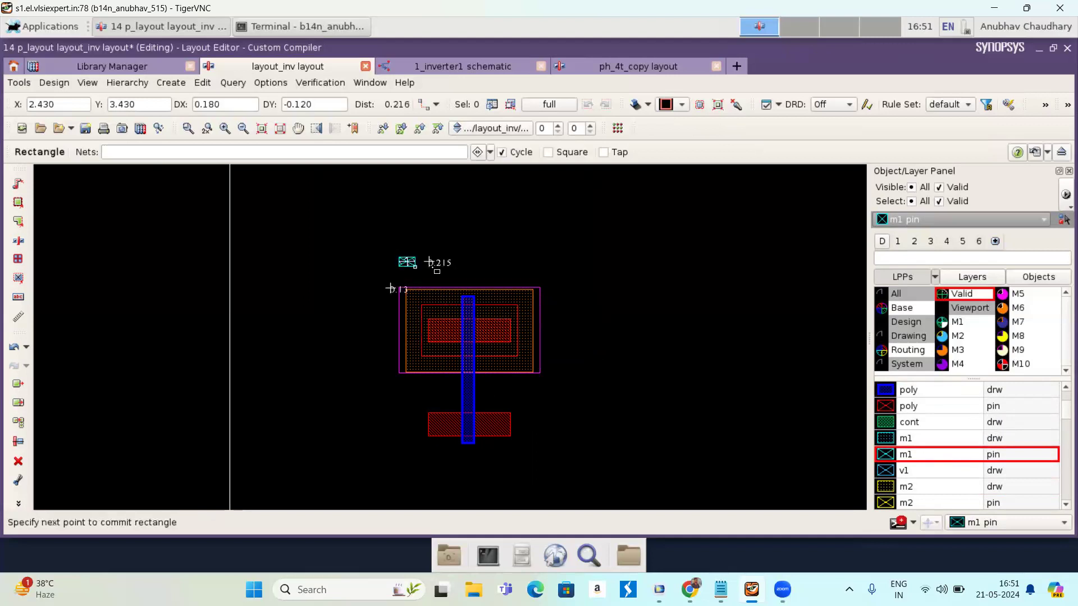
left_click(538, 281)
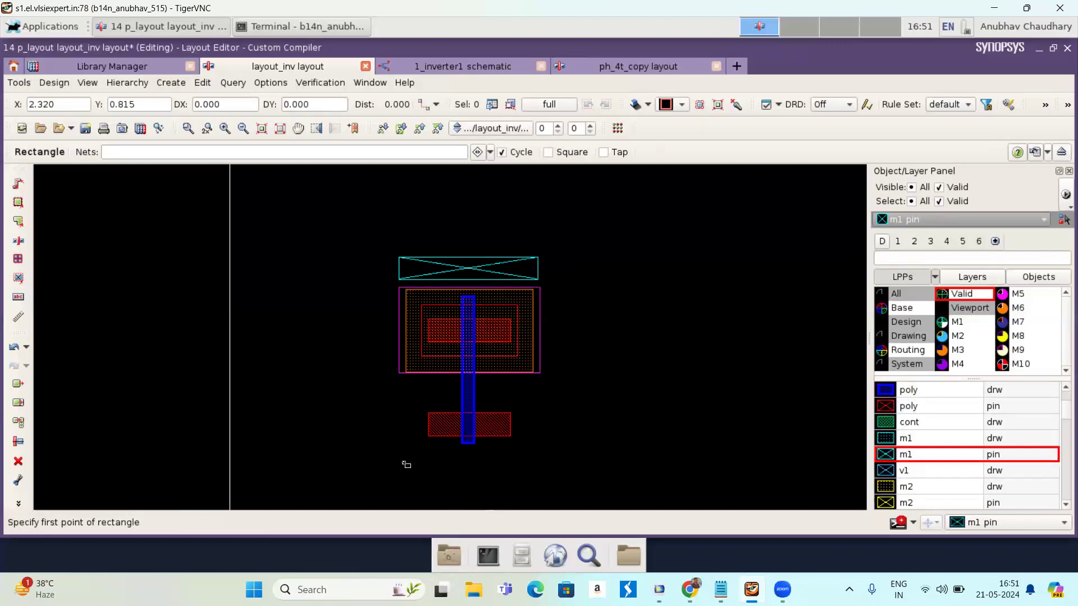
key("Escape")
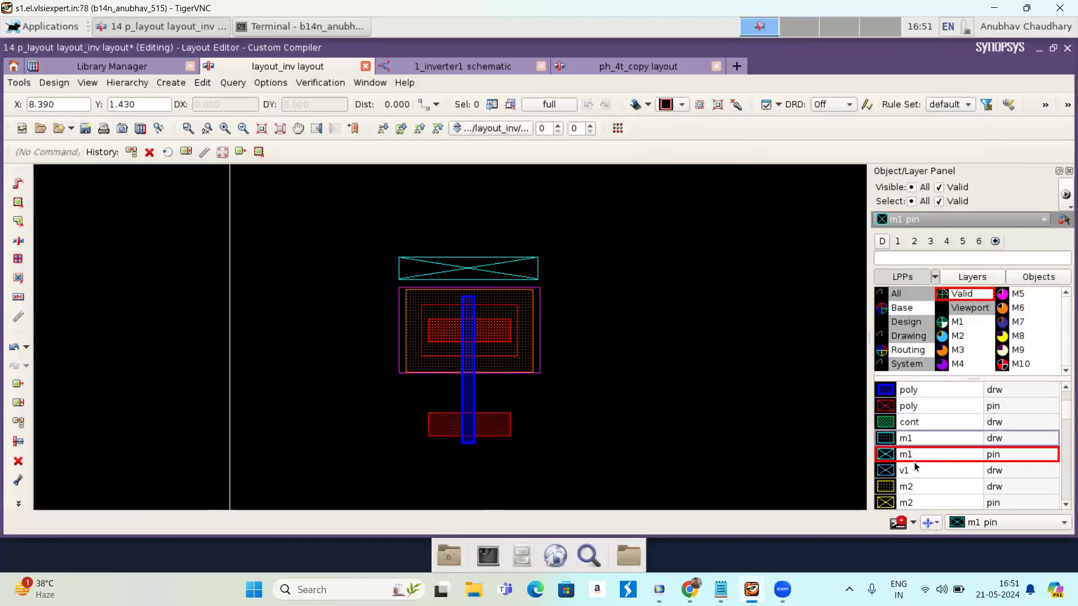
- Draw an m1 drw rectangle of about 1.85 by 0.29 over the m1 pin rectangle above the nwell
left_click(924, 435)
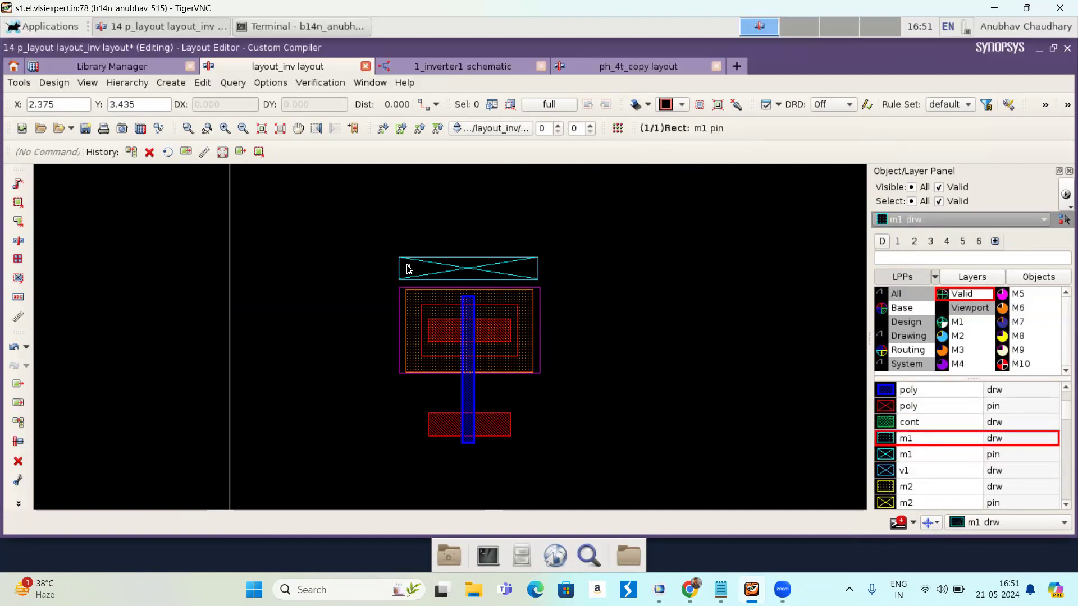
scroll(407, 263, "up", 1)
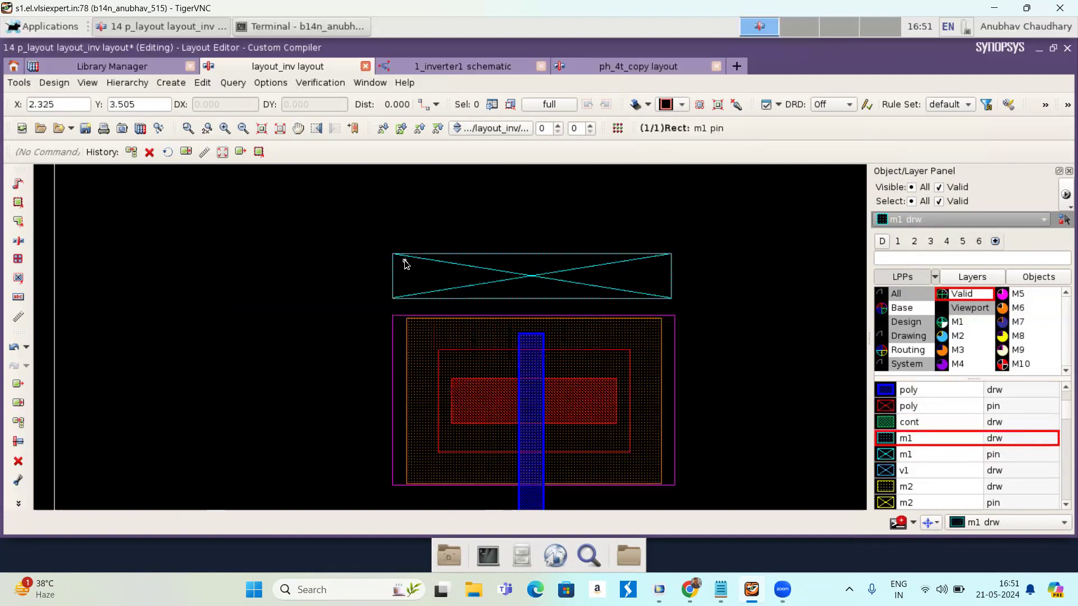
scroll(404, 262, "up", 1)
key("r")
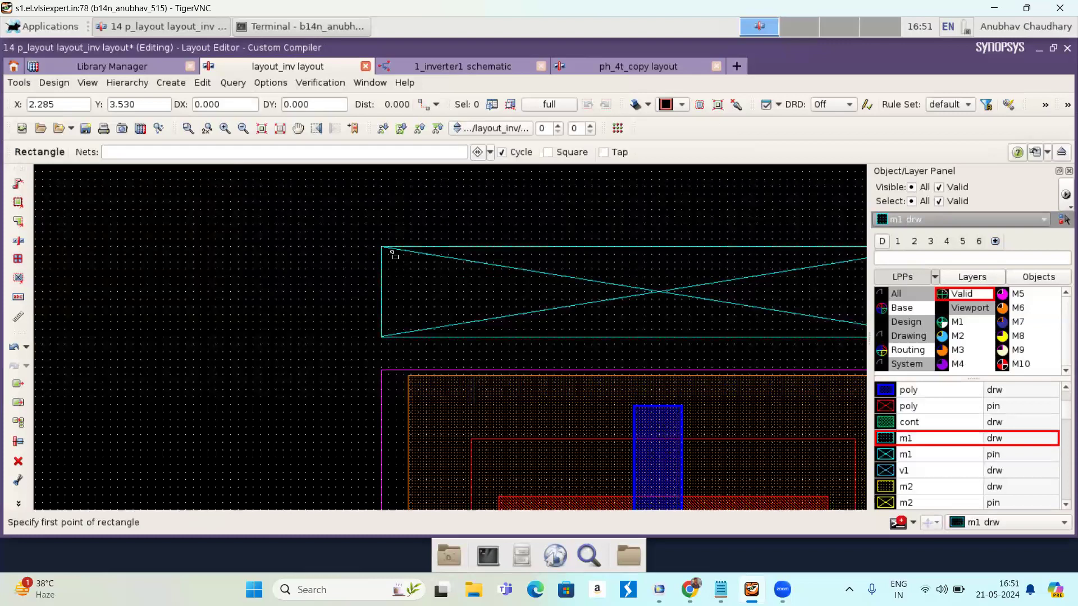
left_click(386, 251)
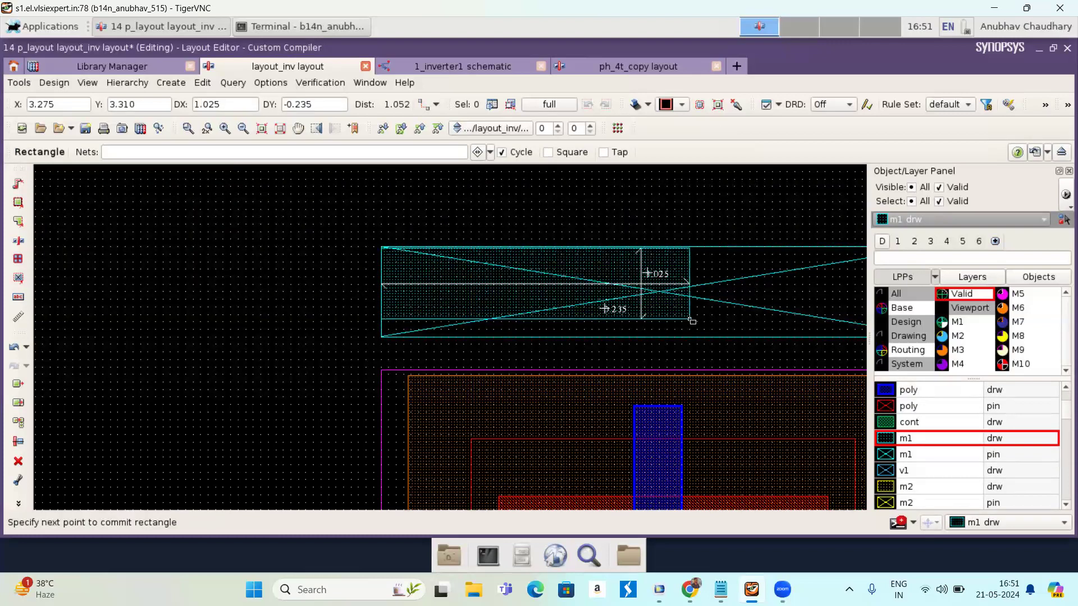
key("f")
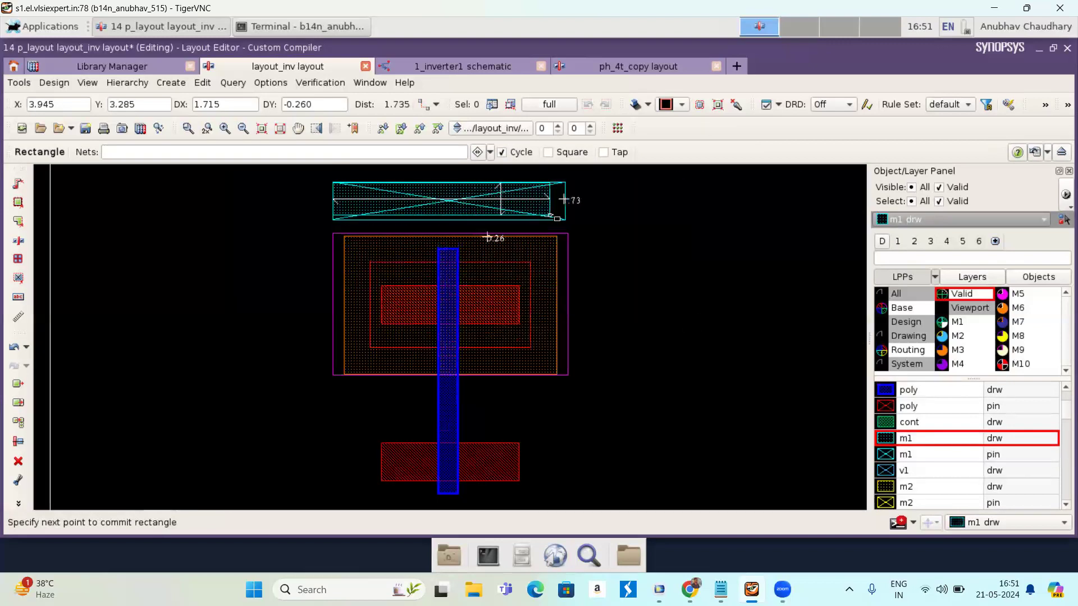
scroll(564, 216, "up", 2)
scroll(566, 218, "up", 2)
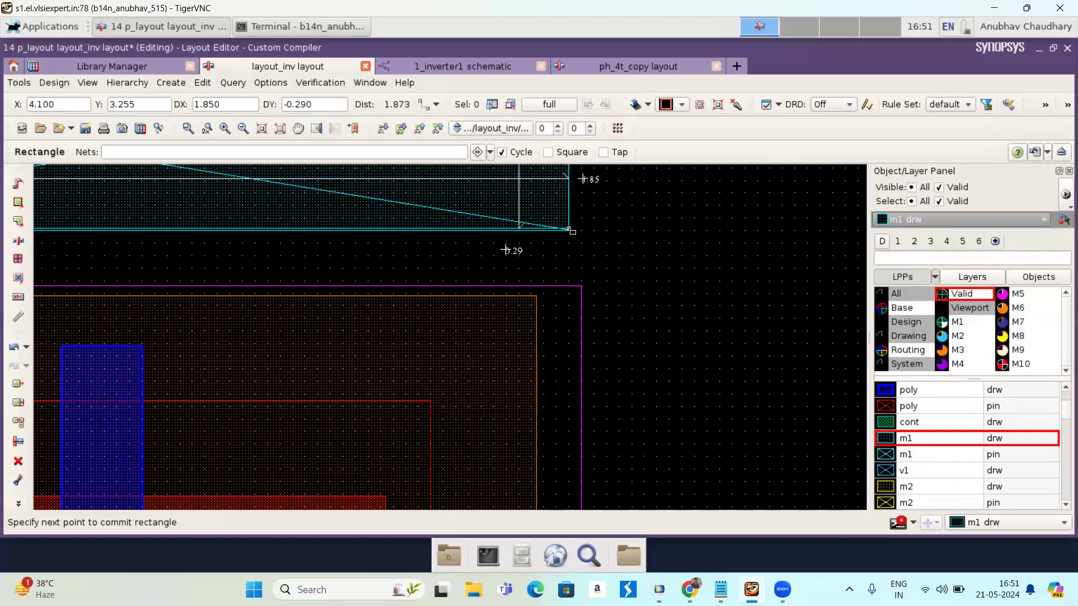
left_click(568, 230)
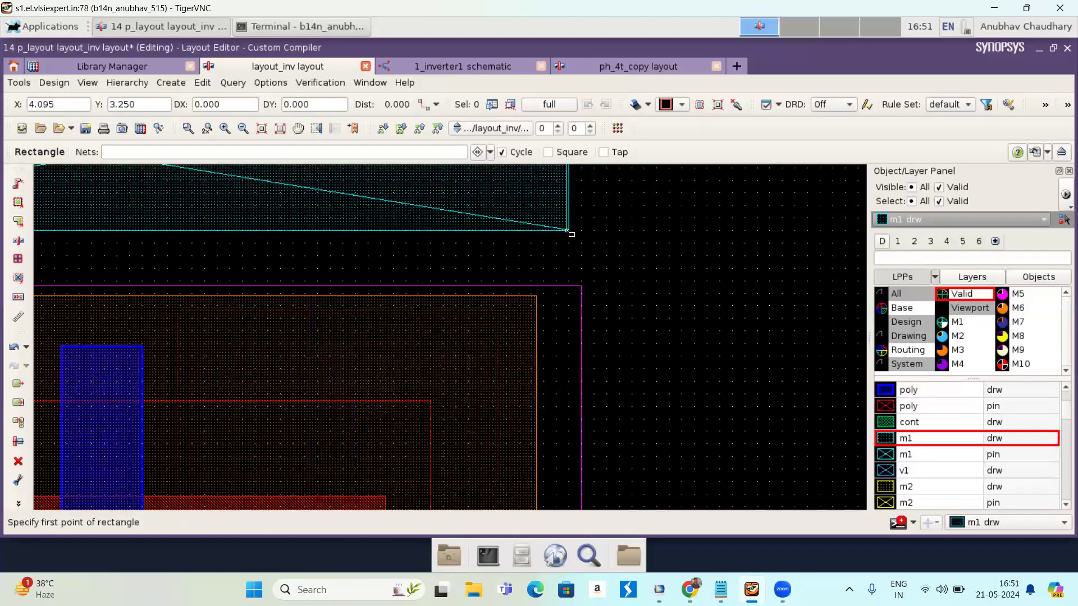
key("Escape")
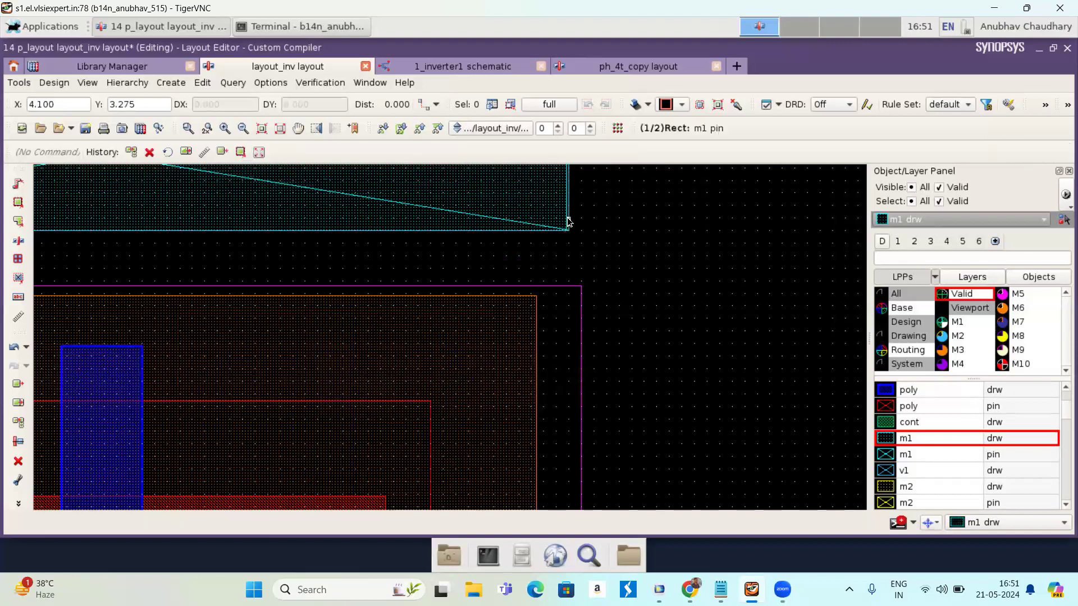
- Stretch the m1 pin rectangle's right edge inward to align with the m1 drw rectangle's right edge
scroll(568, 221, "up", 2)
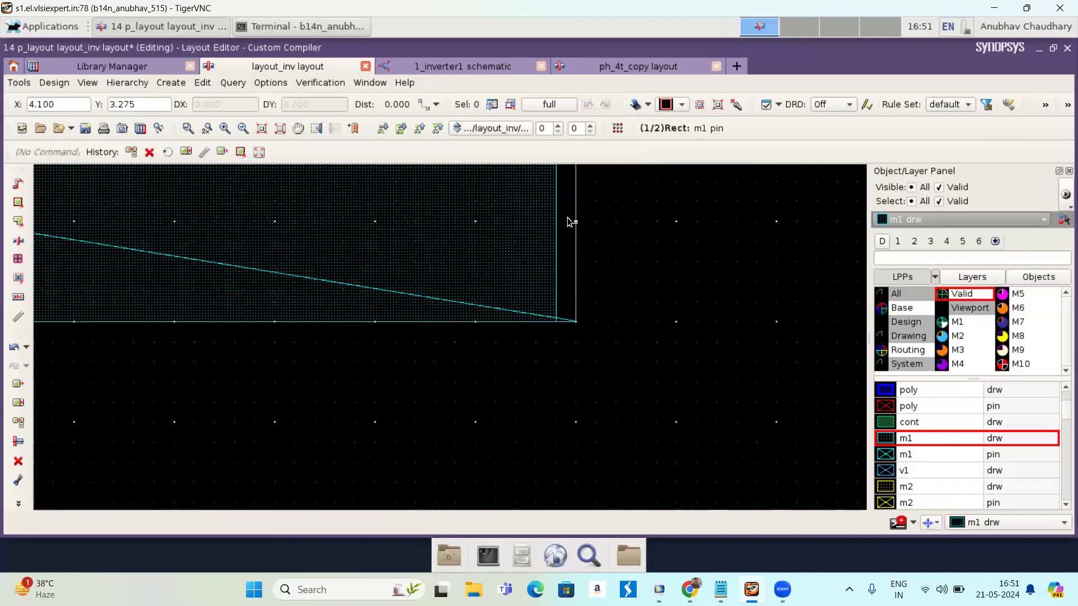
key("s")
left_click(577, 252)
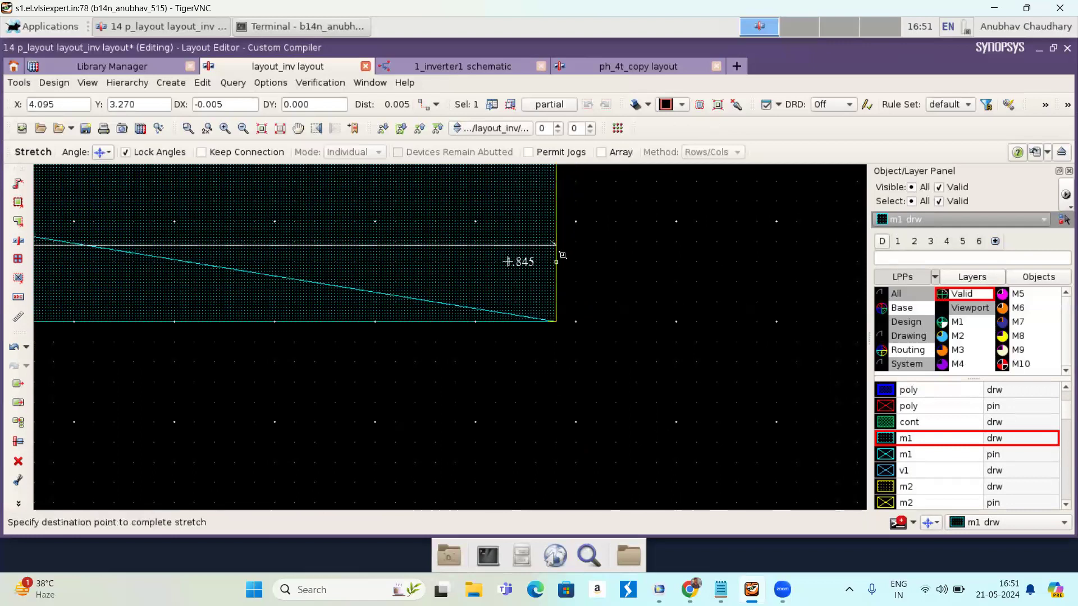
left_click(563, 256)
key("f")
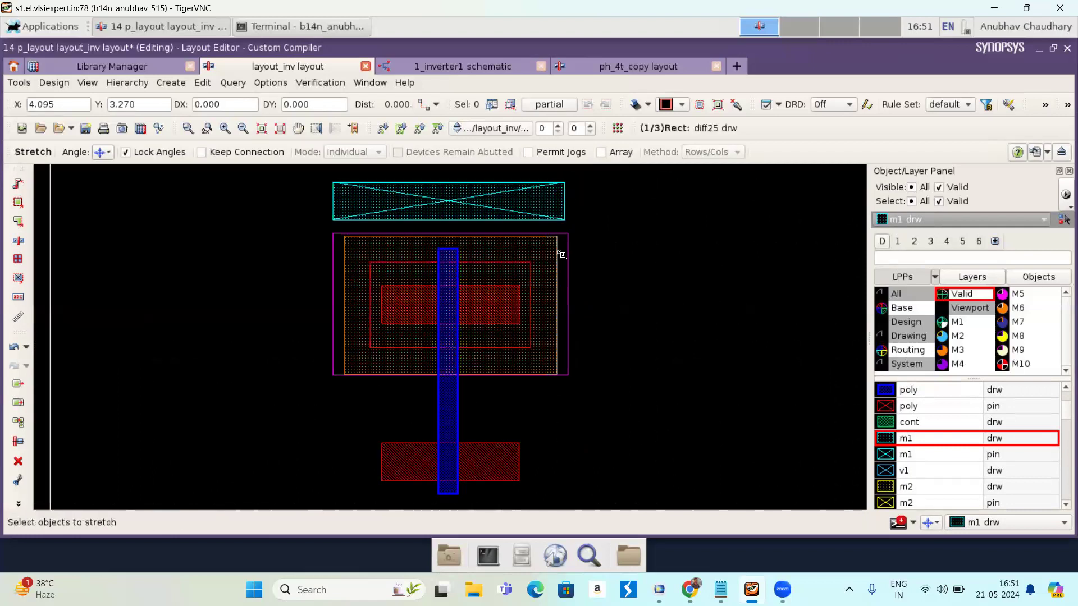
- Stretch the m1 pin rectangle's top edge down to align with the m1 drw rectangle's top edge
scroll(340, 186, "up", 2)
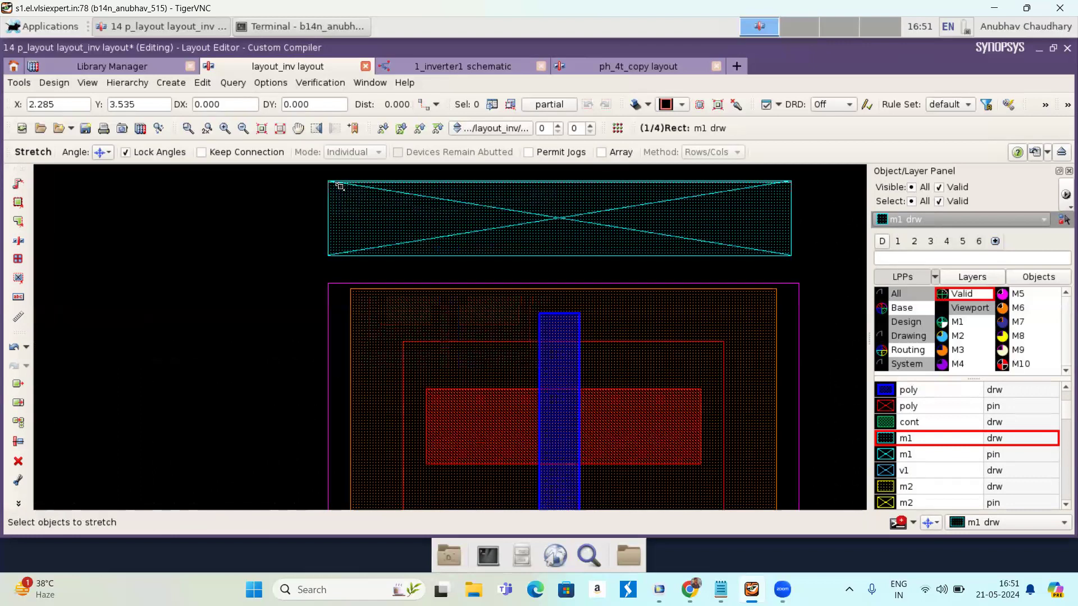
scroll(364, 173, "up", 1)
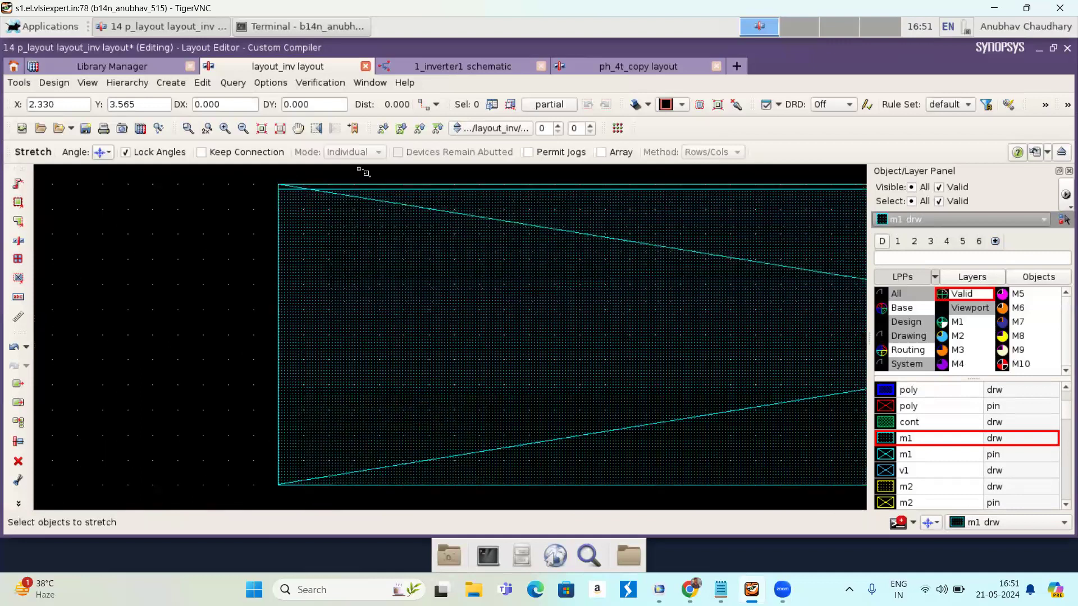
scroll(365, 172, "up", 1)
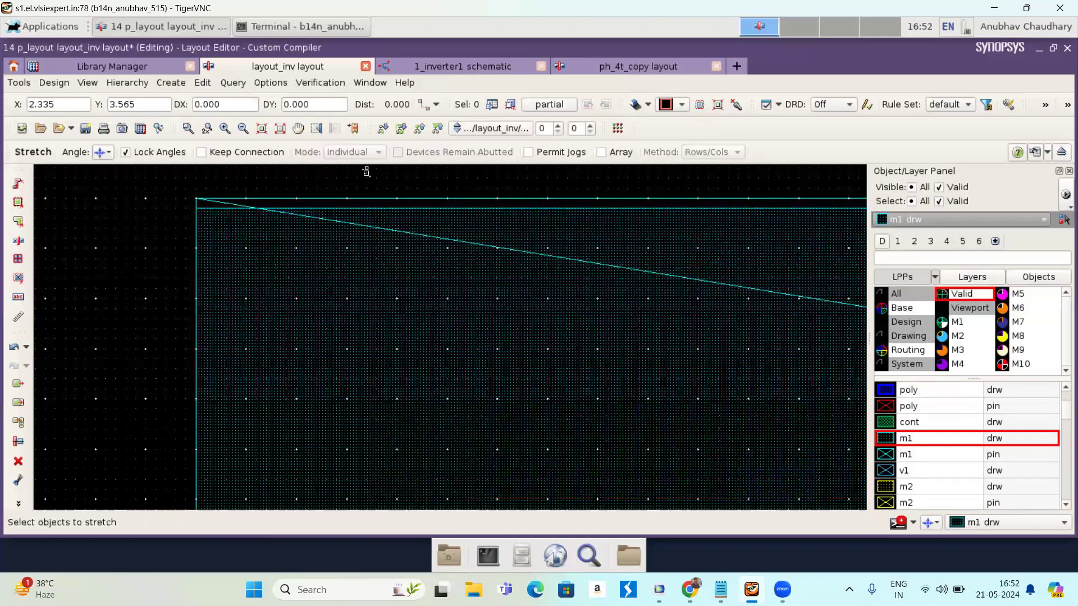
left_click(369, 201)
left_click(369, 207)
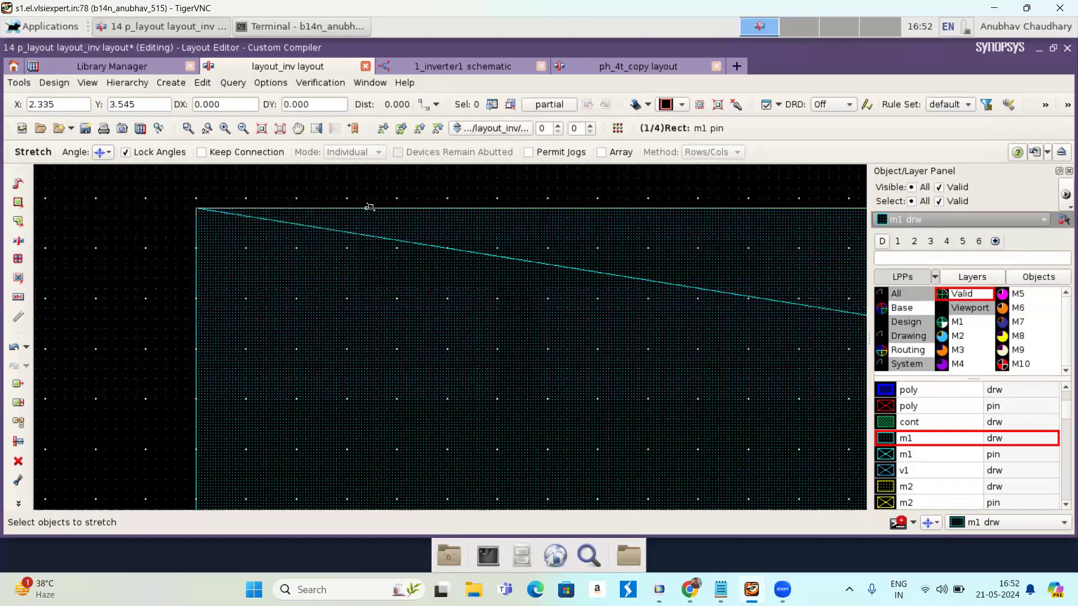
key("Escape")
key("f")
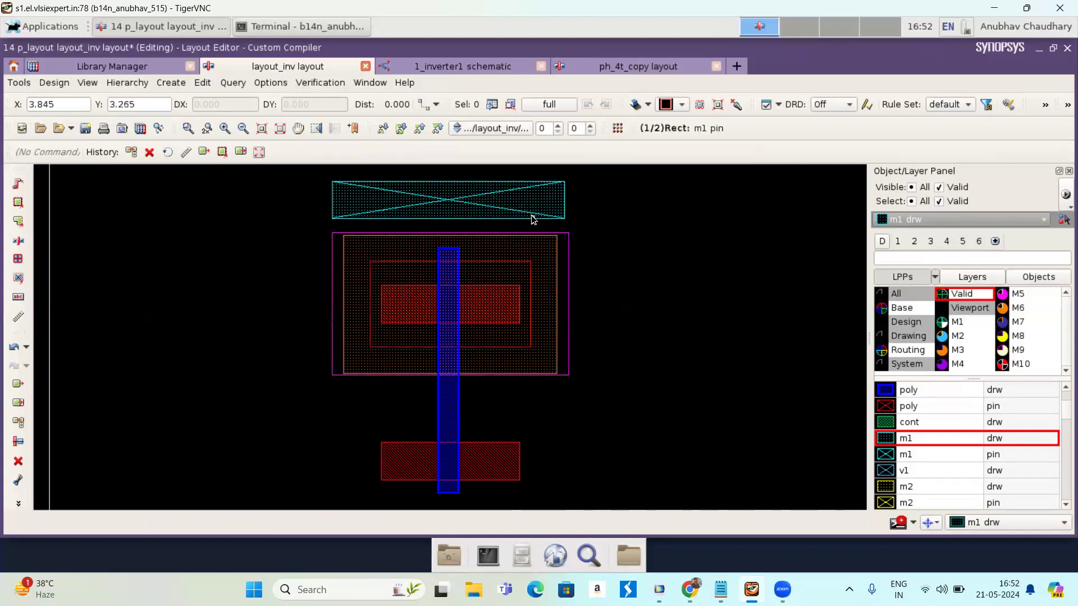
- Copy the m1 drw and m1 pin rectangles straight down to just below the lower diff rectangle and the poly end
key("c")
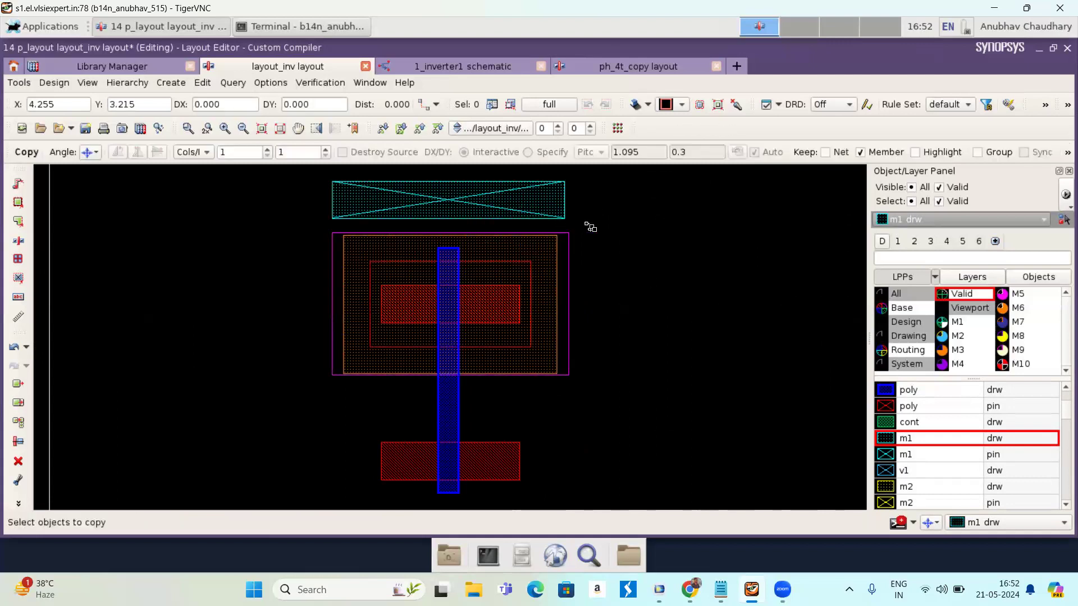
key("Escape")
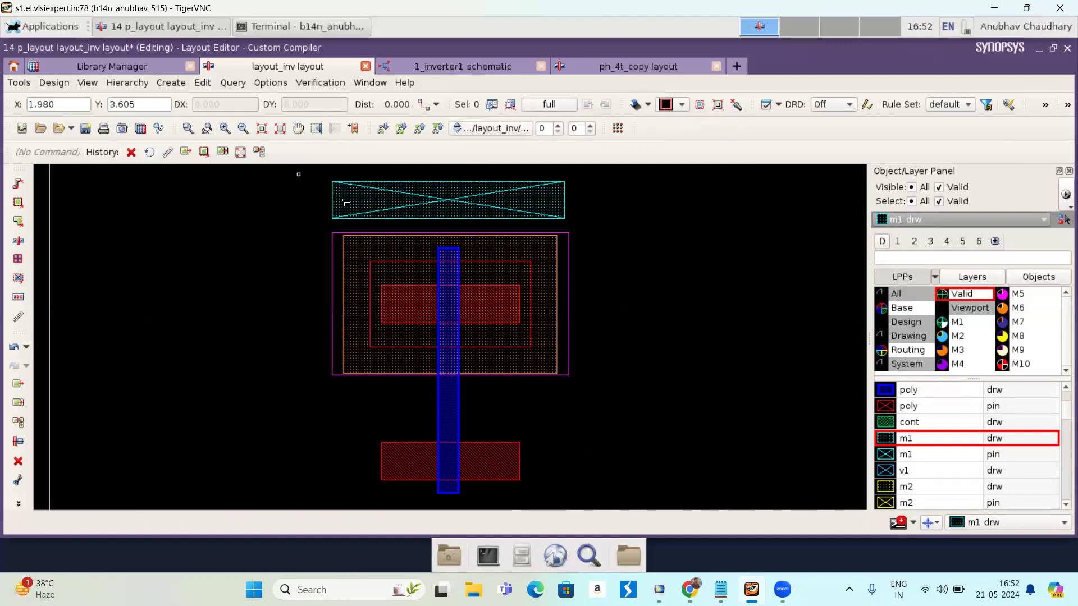
left_click_drag(298, 175, 434, 215)
left_click_drag(538, 220, 616, 226)
key("c")
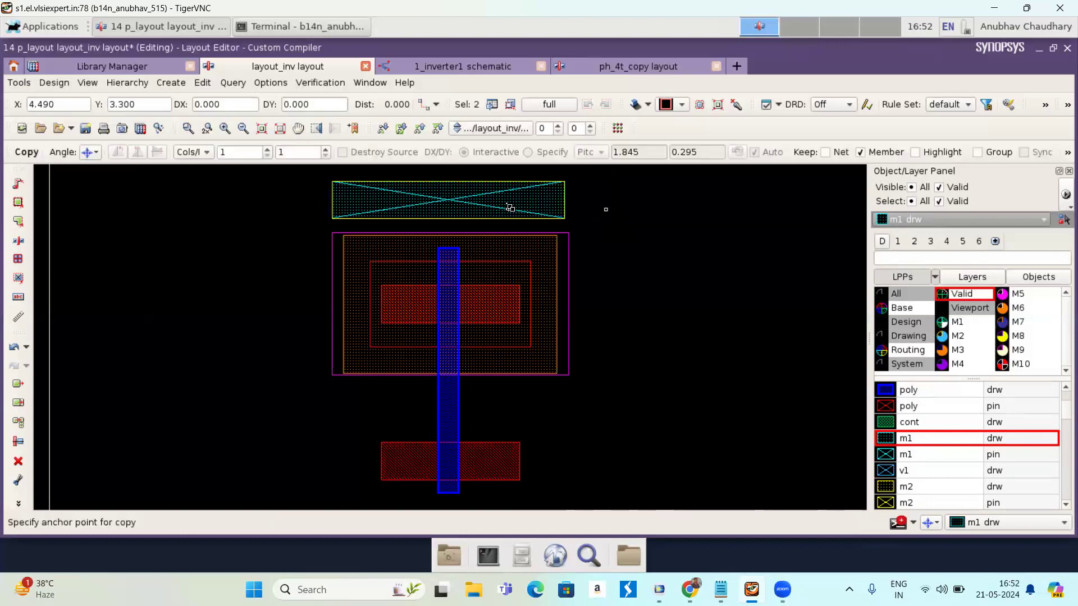
left_click(461, 203)
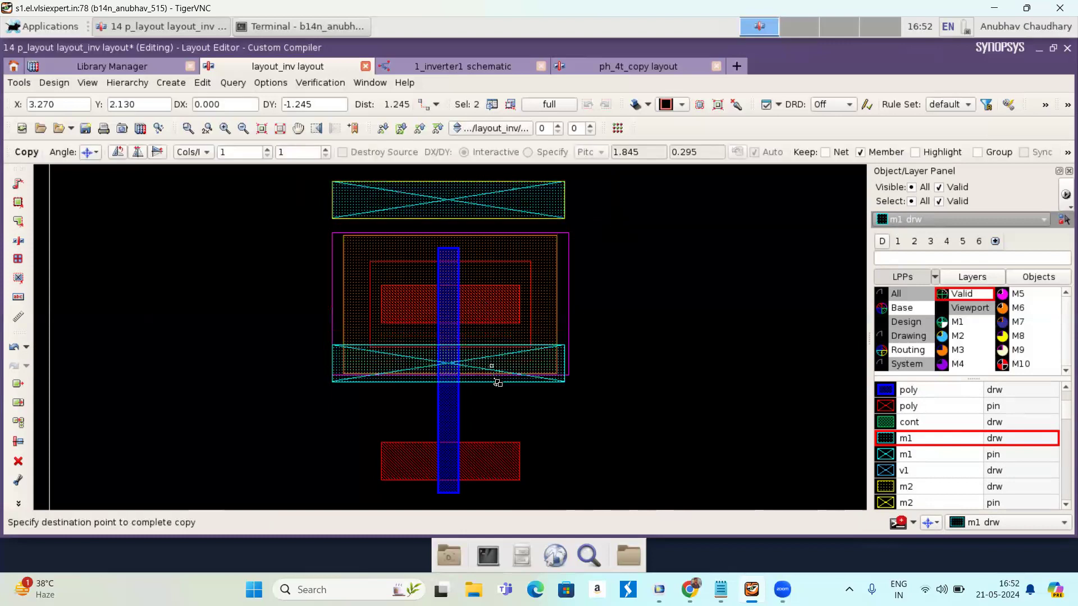
scroll(512, 498, "down", 4)
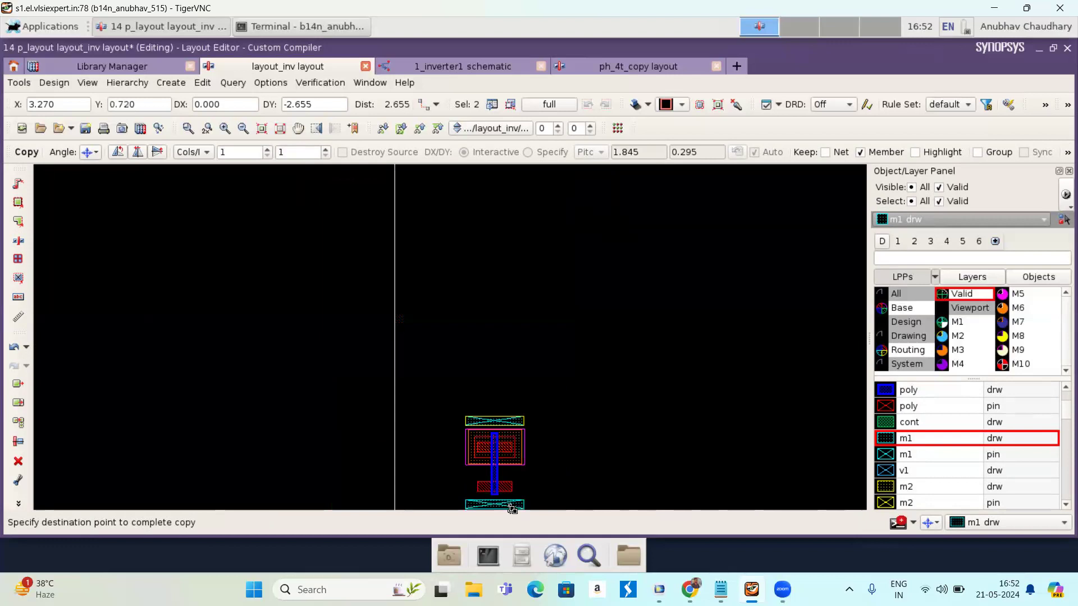
left_click(507, 505)
key("f")
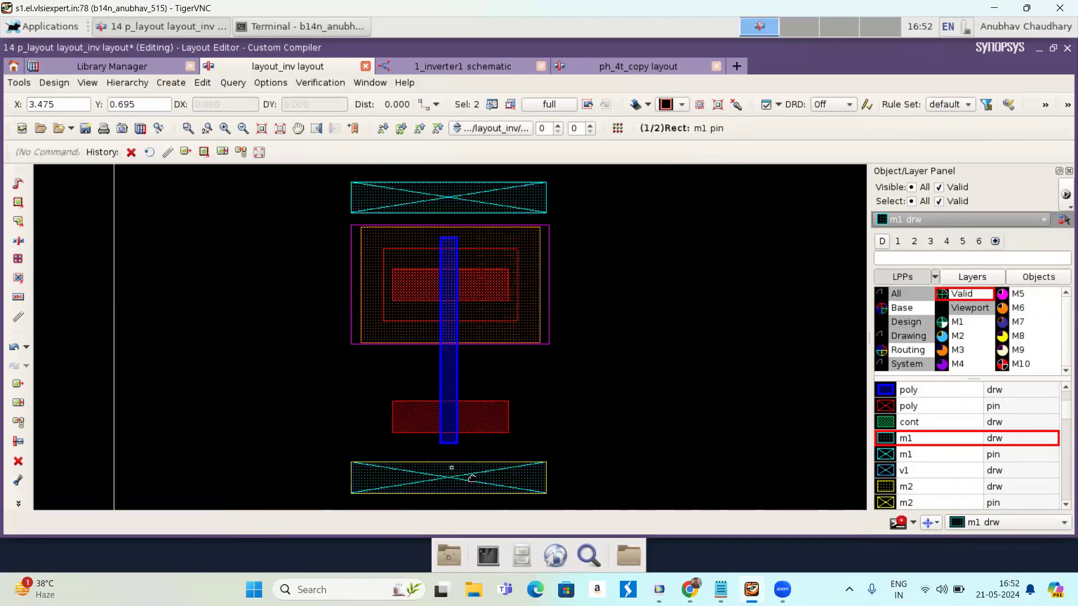
left_click(666, 412)
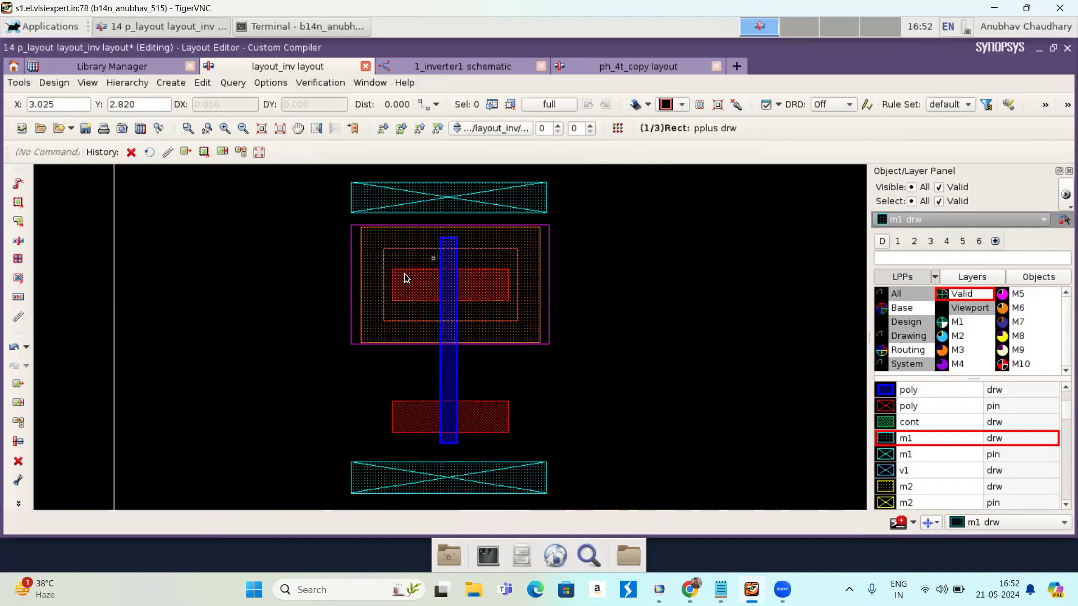
- Draw a cont drw rectangle of about 0.165 by 0.15 on the upper diff rectangle, left of the poly
left_click(922, 422)
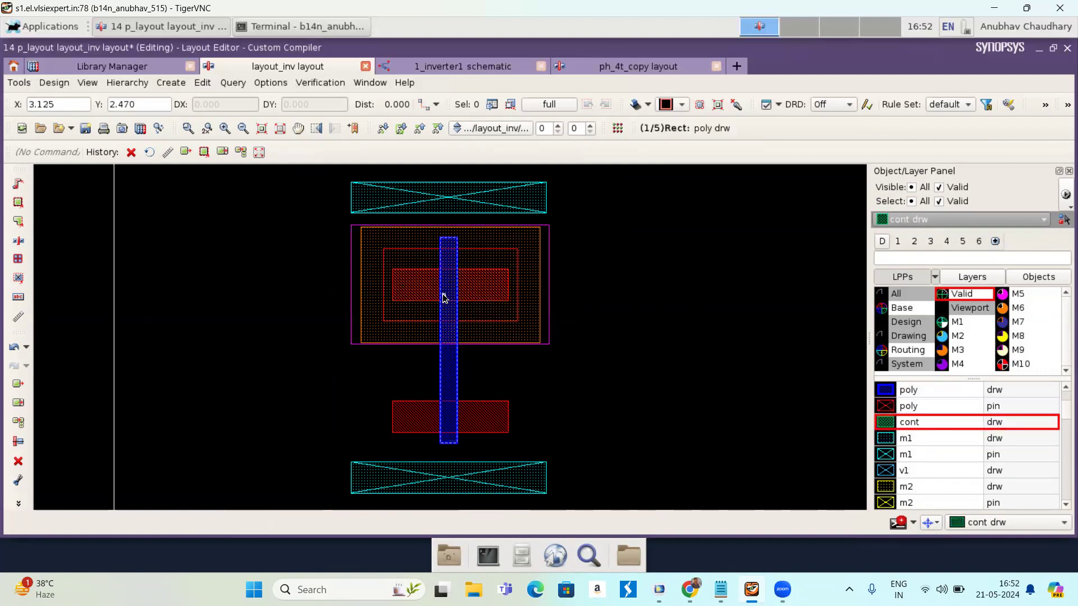
key("r")
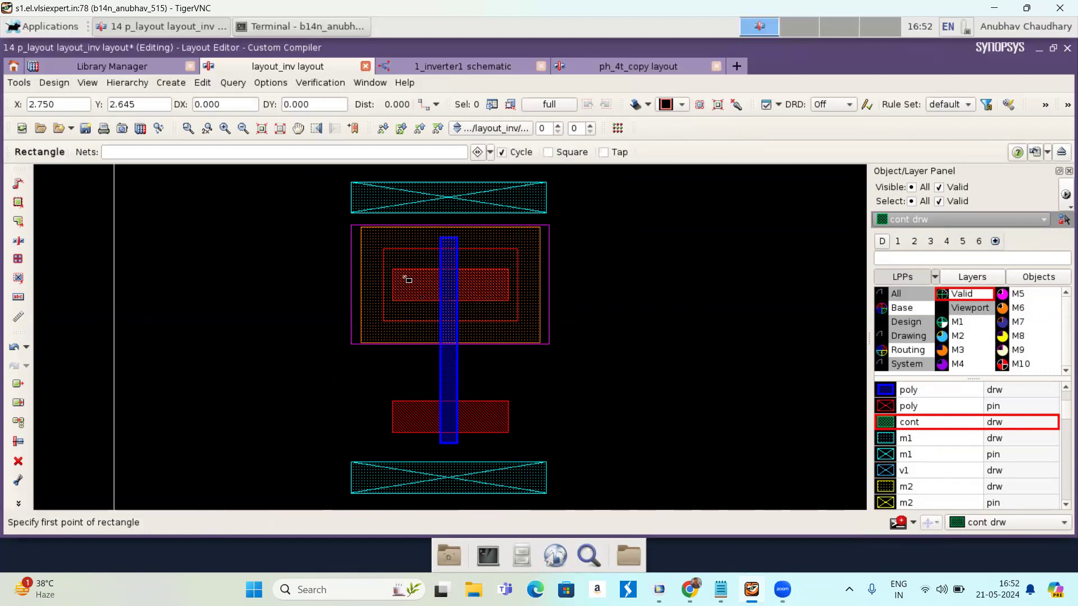
scroll(407, 279, "up", 2)
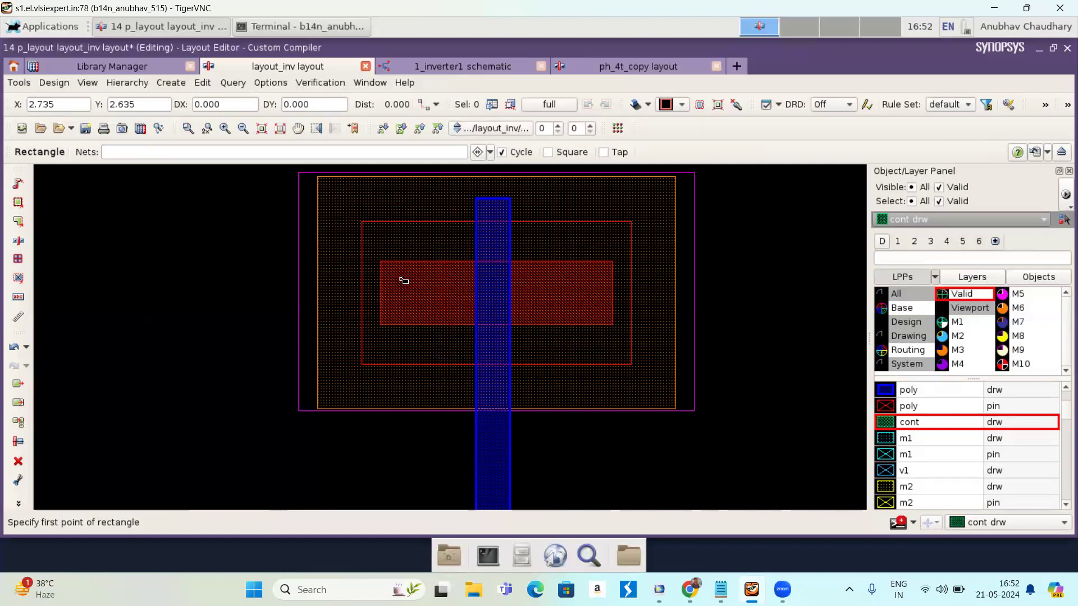
left_click(401, 279)
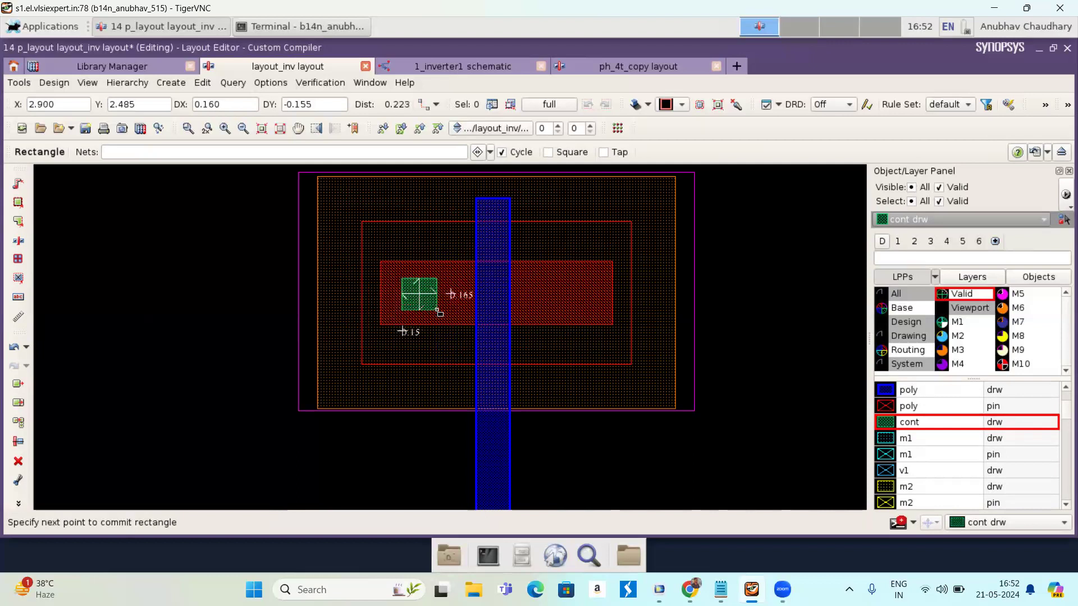
left_click(438, 312)
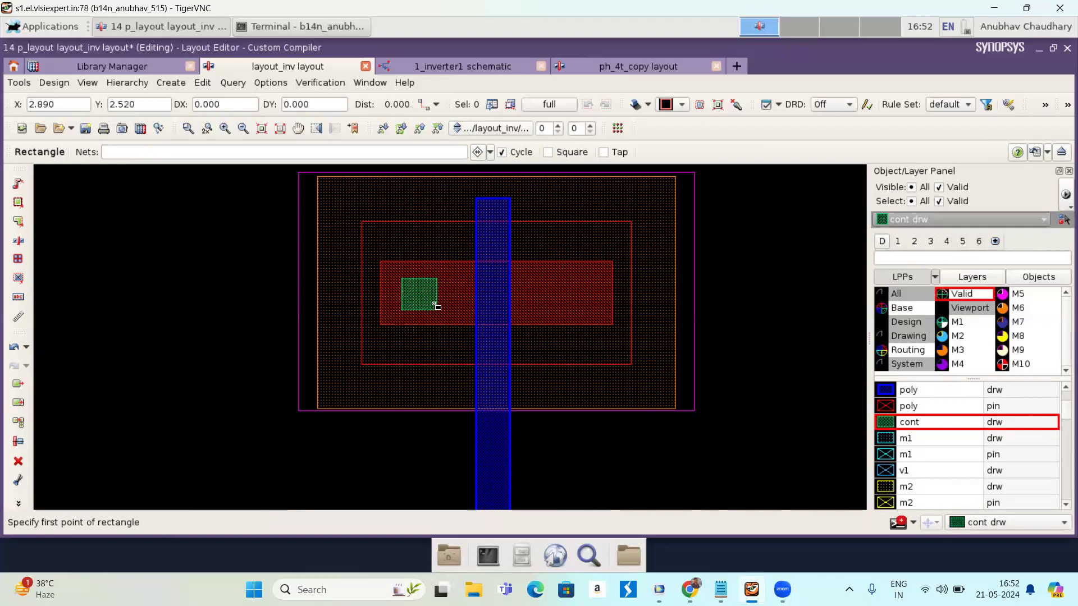
key("Escape")
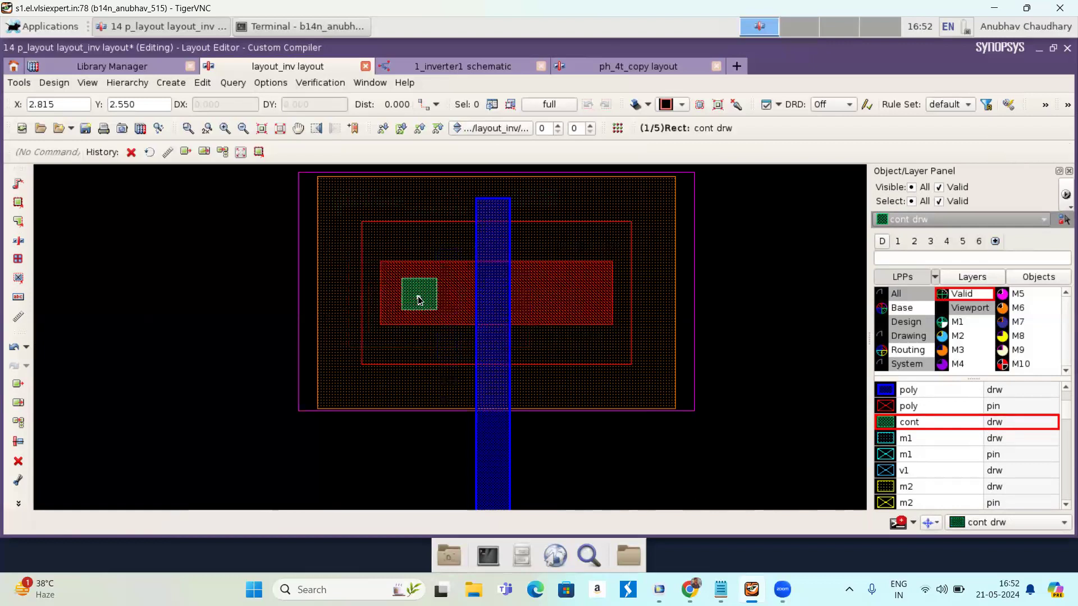
- Place a horizontal 0.06 ruler across the contact rectangle, starting at its left edge
key("k")
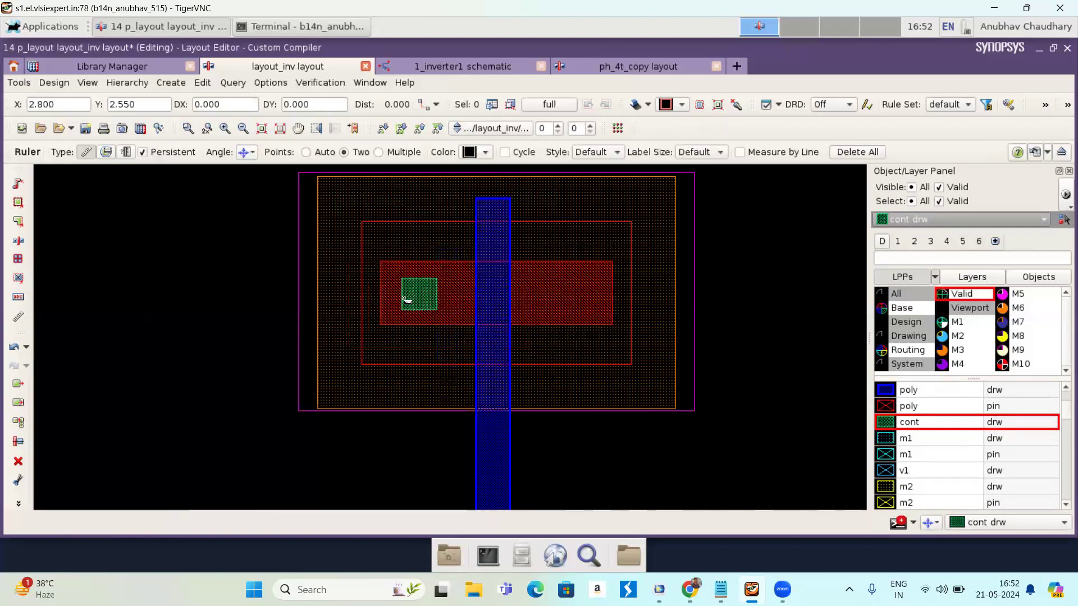
scroll(404, 299, "up", 2)
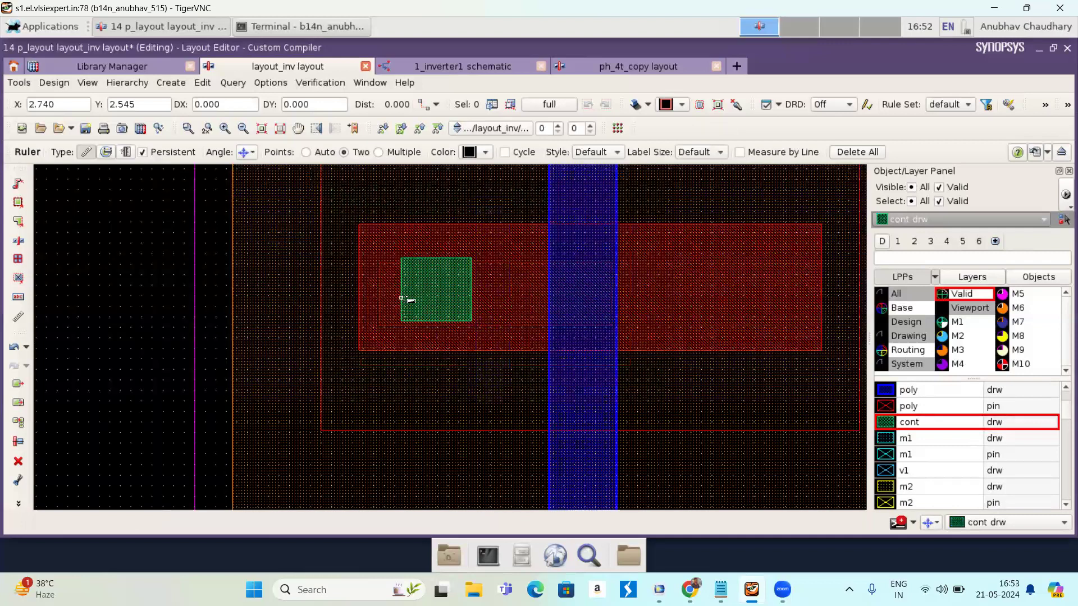
scroll(403, 316, "up", 5)
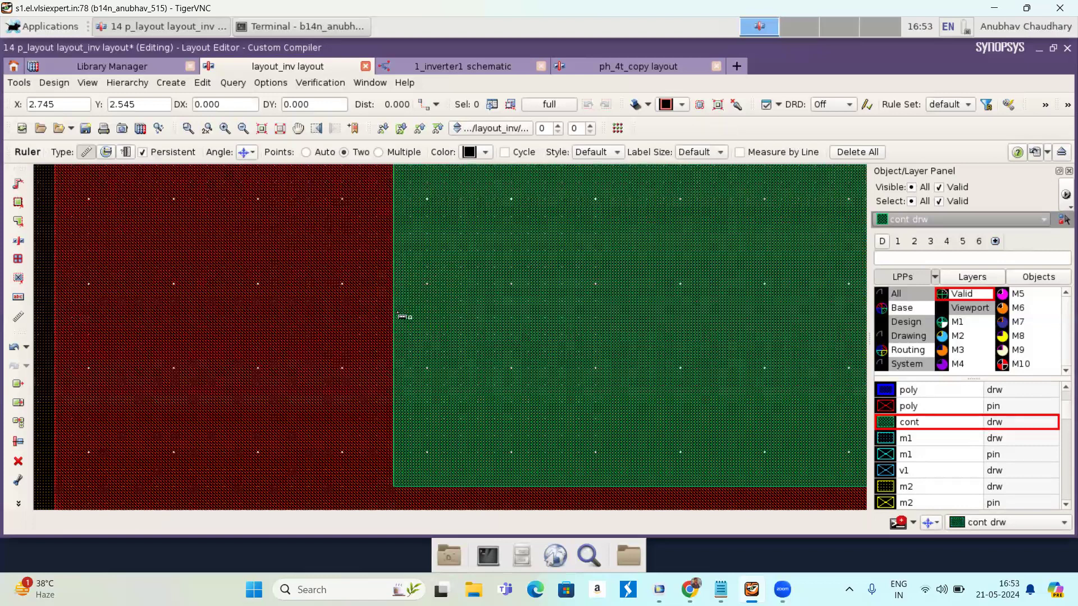
scroll(403, 310, "down", 4)
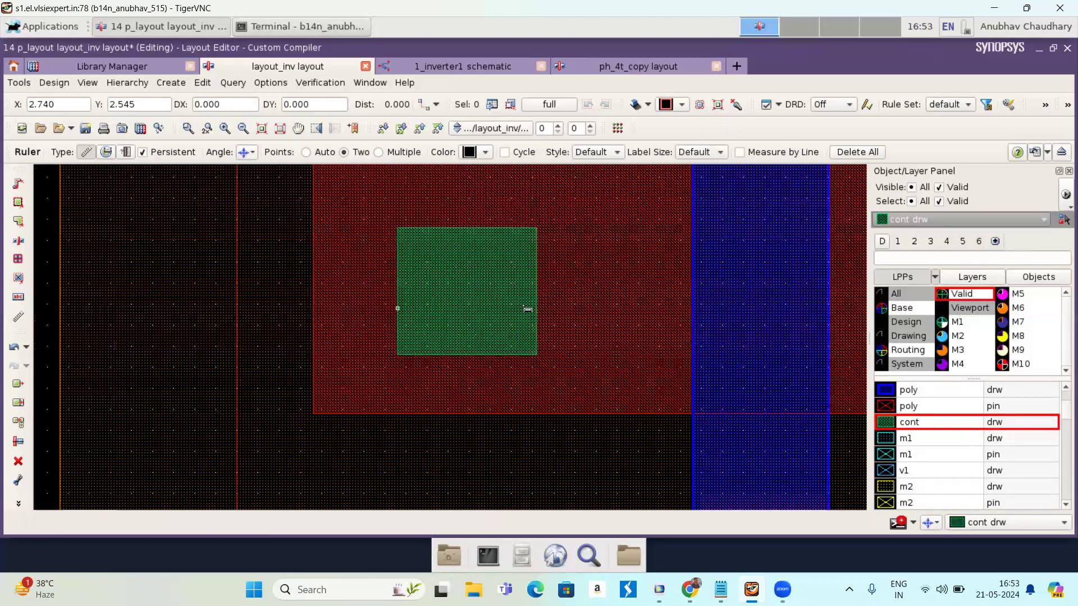
left_click(452, 309)
key("Escape")
- Stretch the cont drw rectangle's right edge inward to the end of the horizontal 0.06 ruler
key("s")
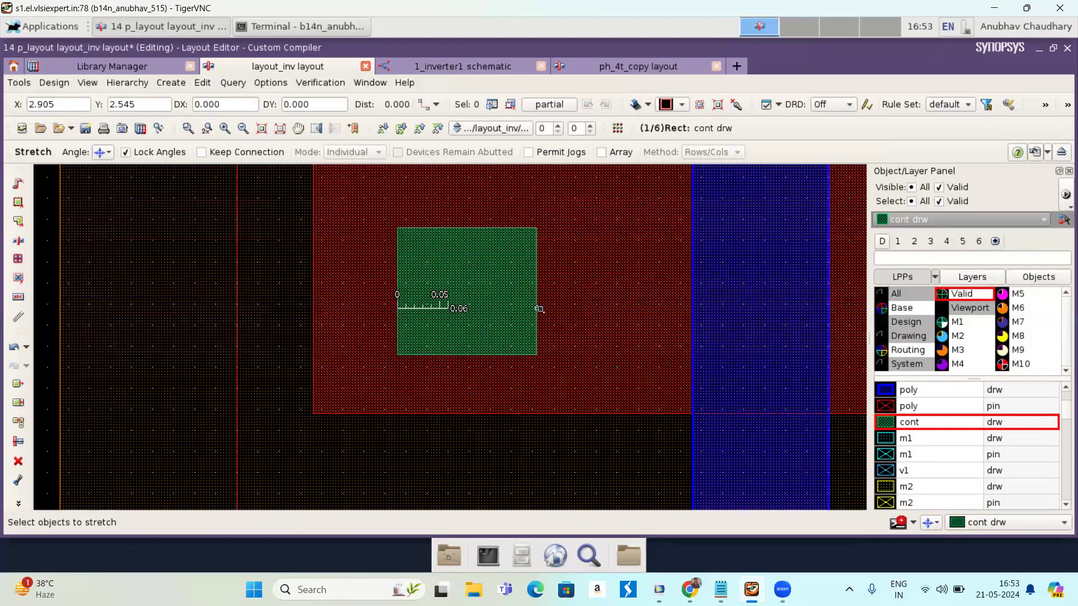
left_click(540, 309)
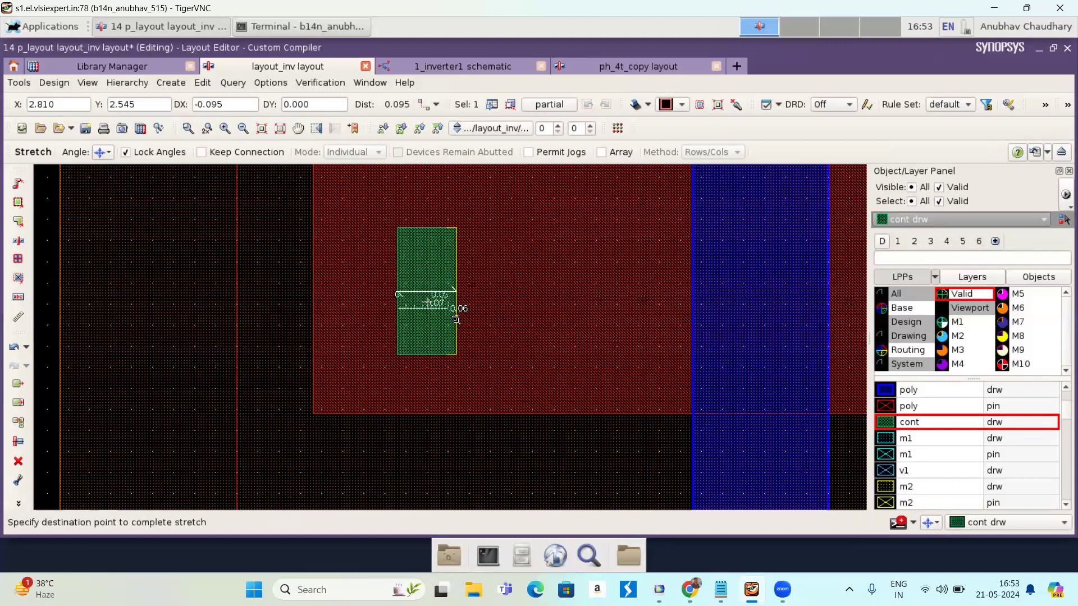
left_click(446, 320)
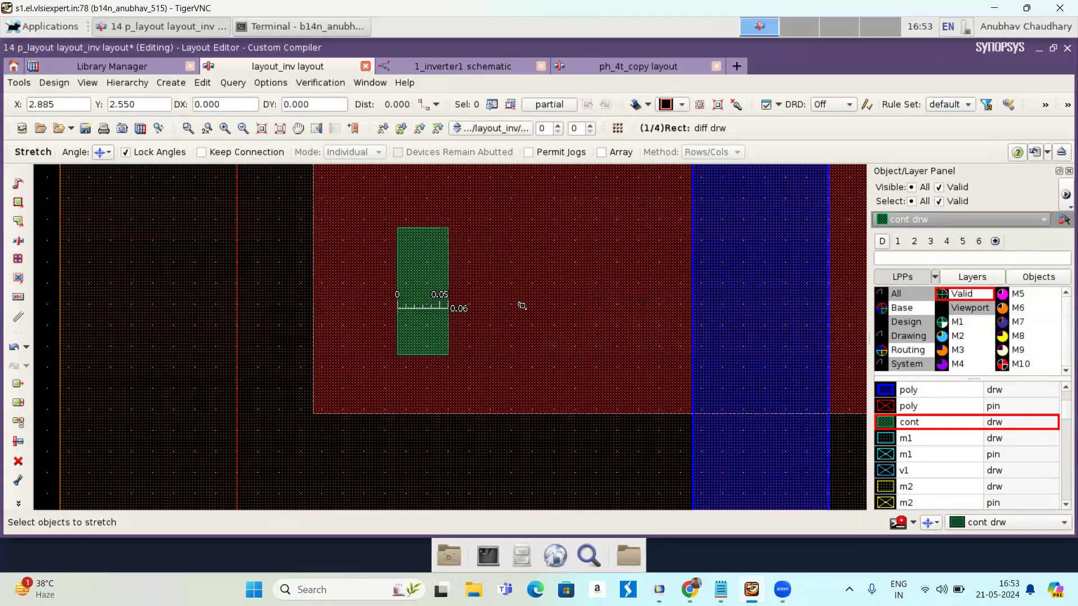
key("Escape")
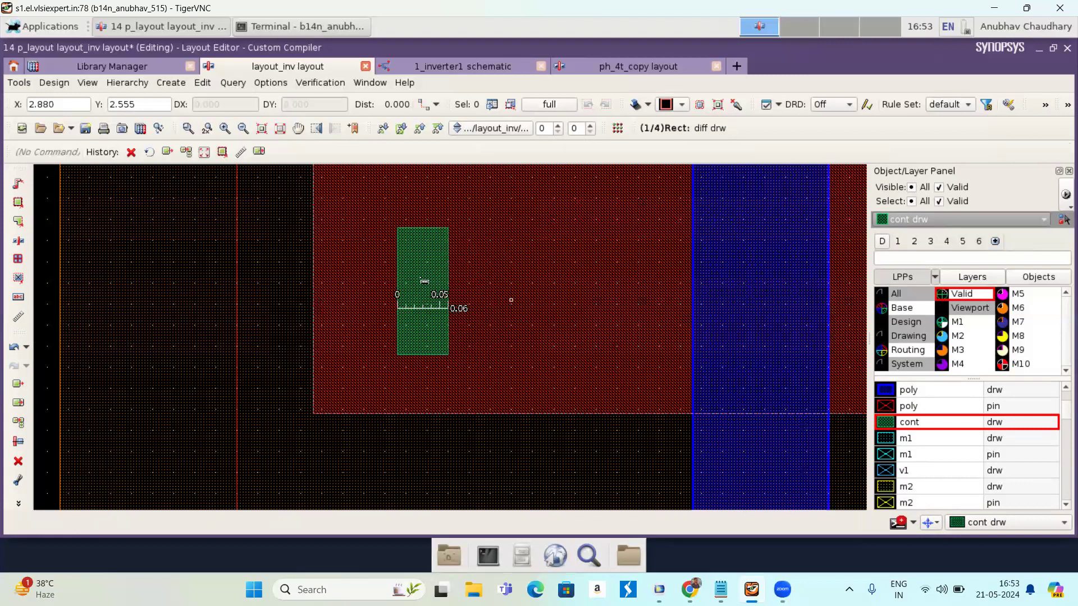
- Place a vertical 0.06 ruler down from the contact's top edge and stretch the contact's bottom edge up to the ruler's end
key("k")
left_click(423, 229)
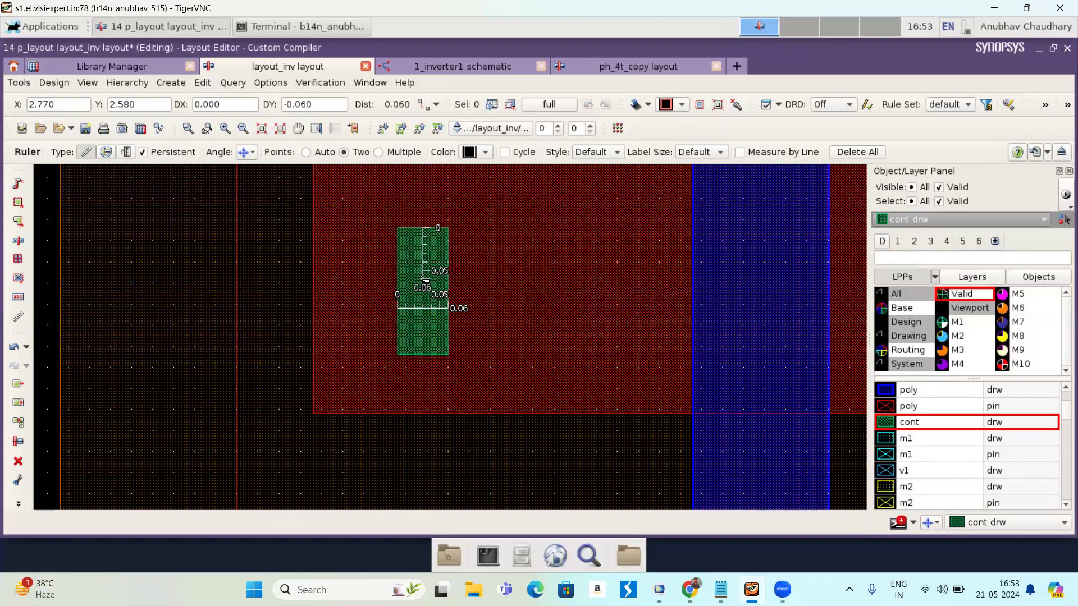
left_click(424, 279)
key("s")
left_click(434, 352)
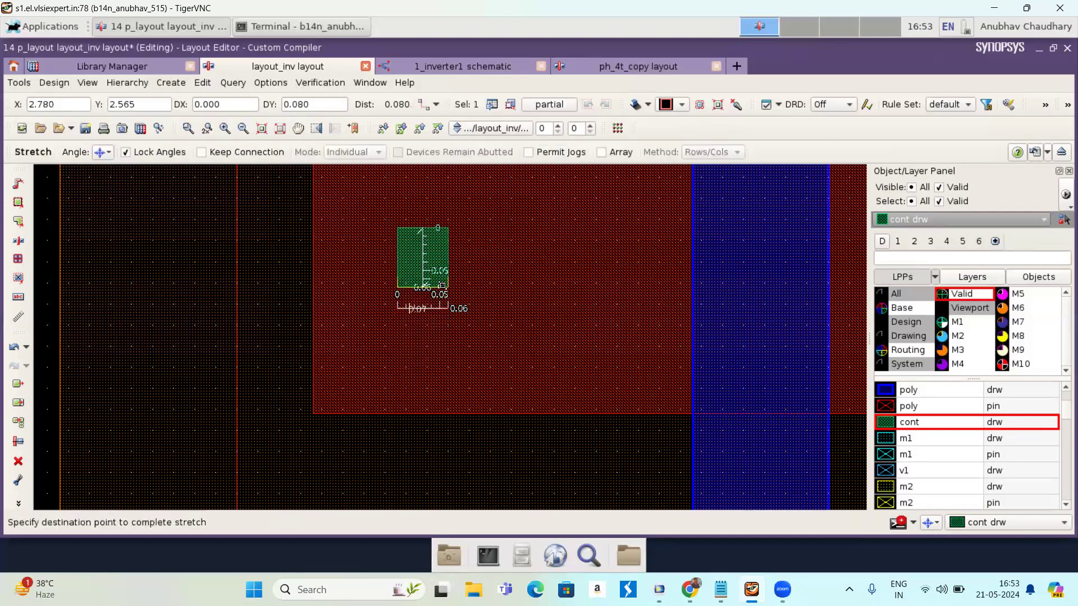
left_click(443, 284)
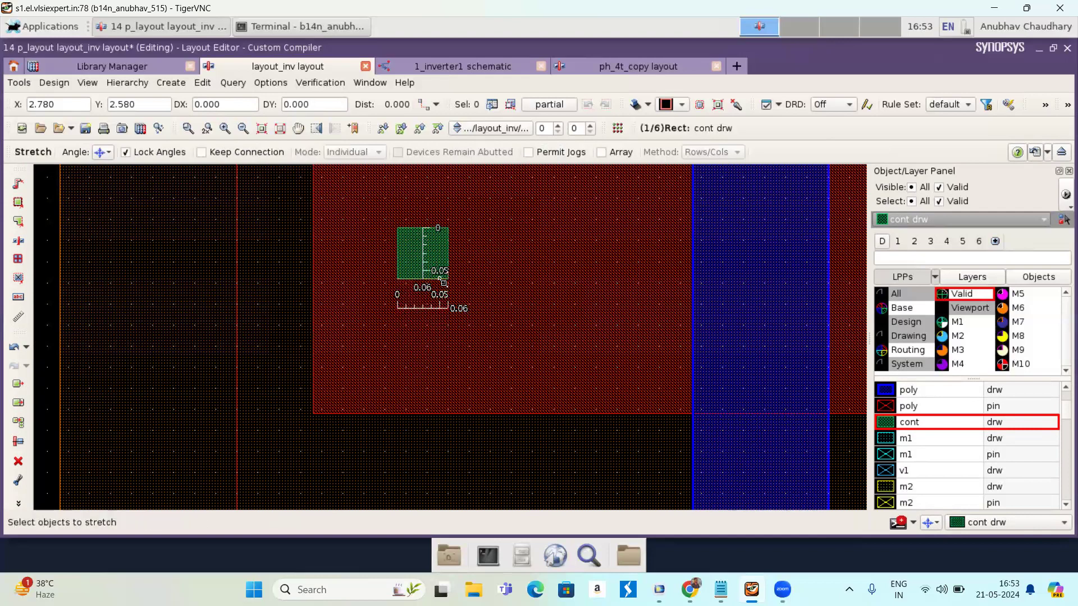
key("Escape")
- Delete all rulers from the layout
key("k")
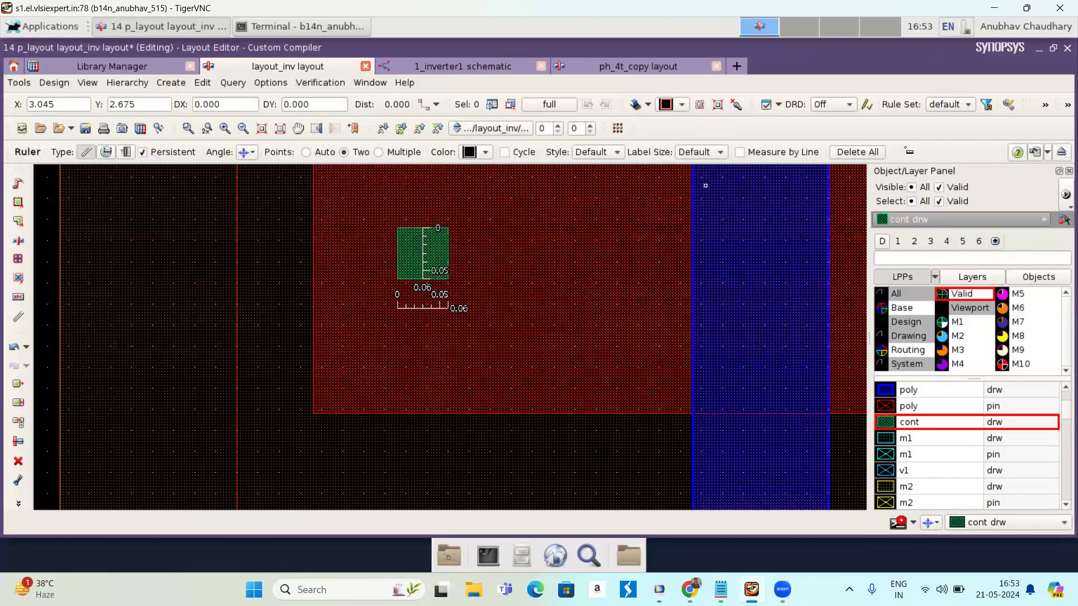
left_click(857, 157)
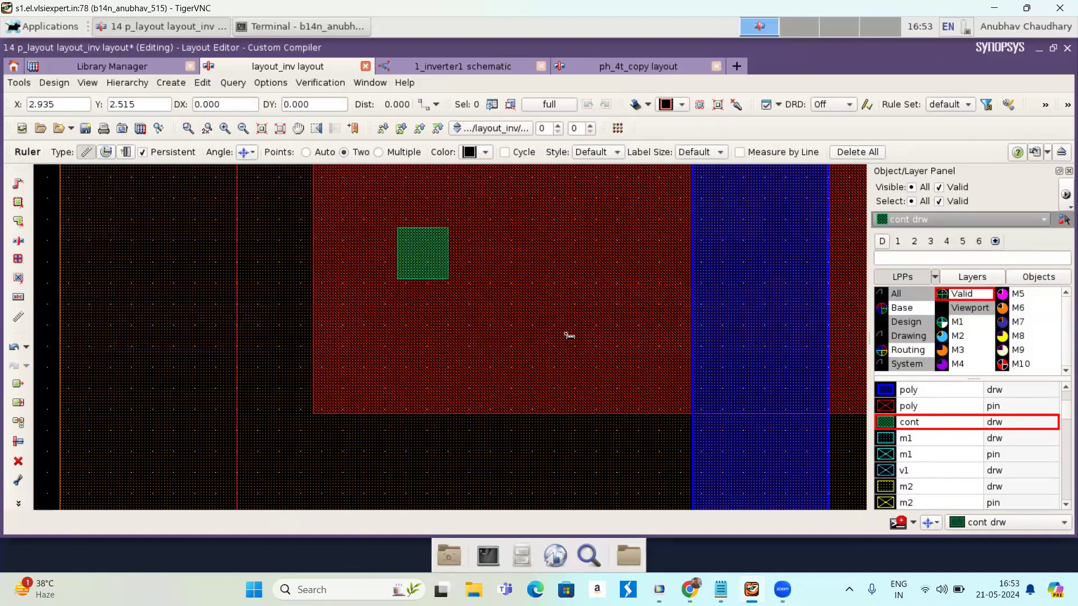
key("Escape")
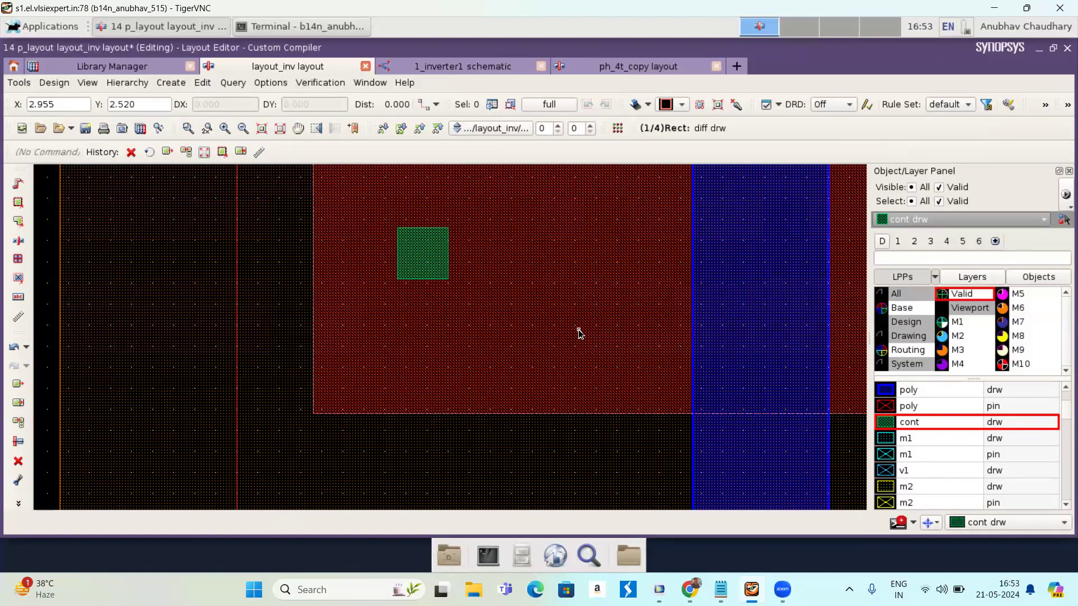
- Move the contact about 0.03 up and about 0.05 to the right within the upper diff rectangle, left of the poly
key("f")
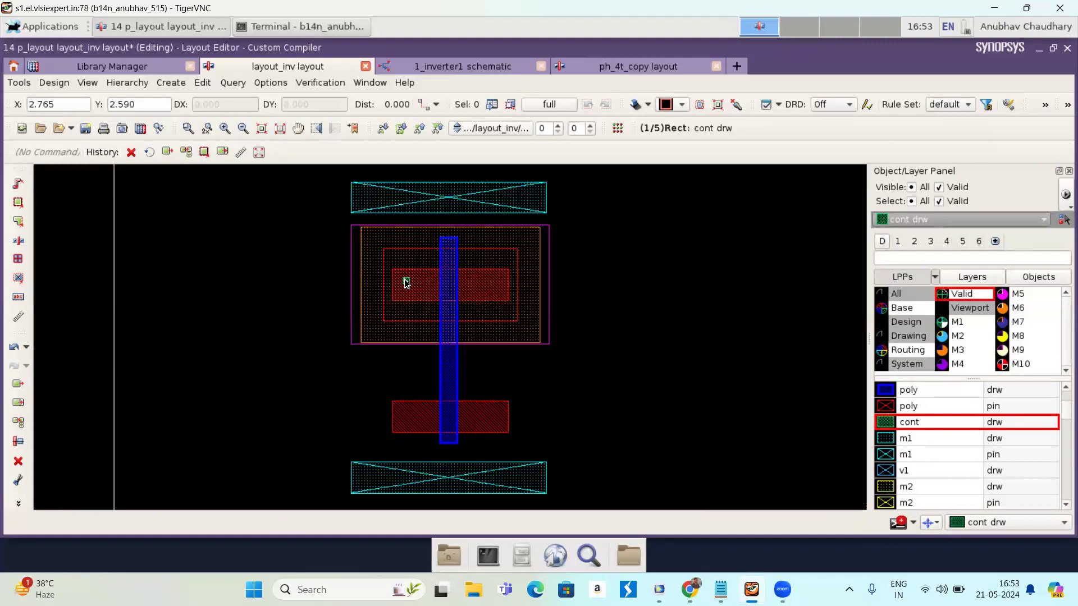
scroll(405, 282, "up", 2)
scroll(406, 282, "up", 1)
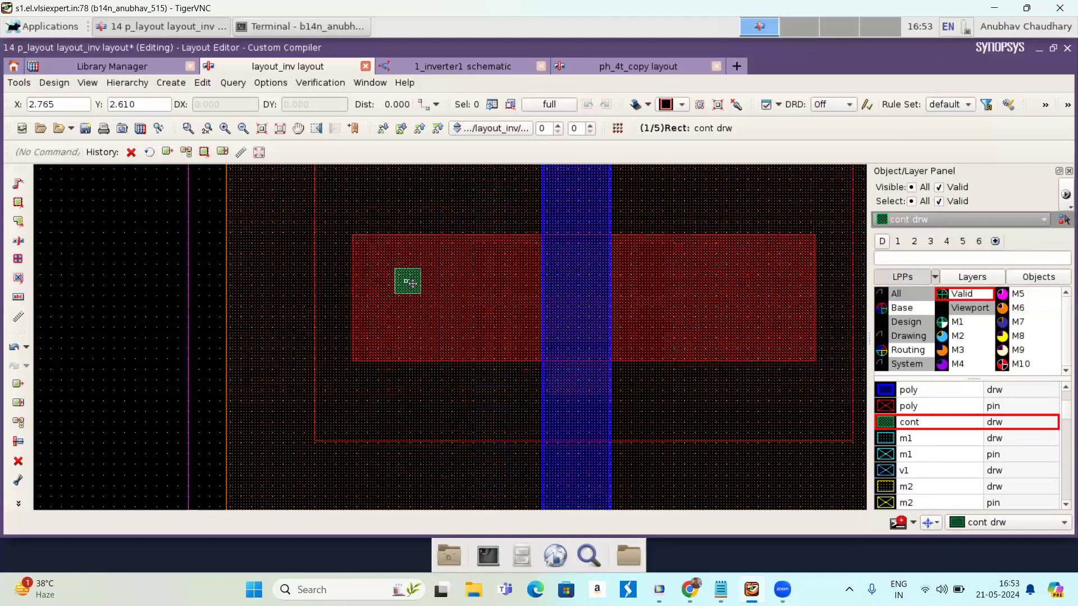
key("m")
left_click(406, 283)
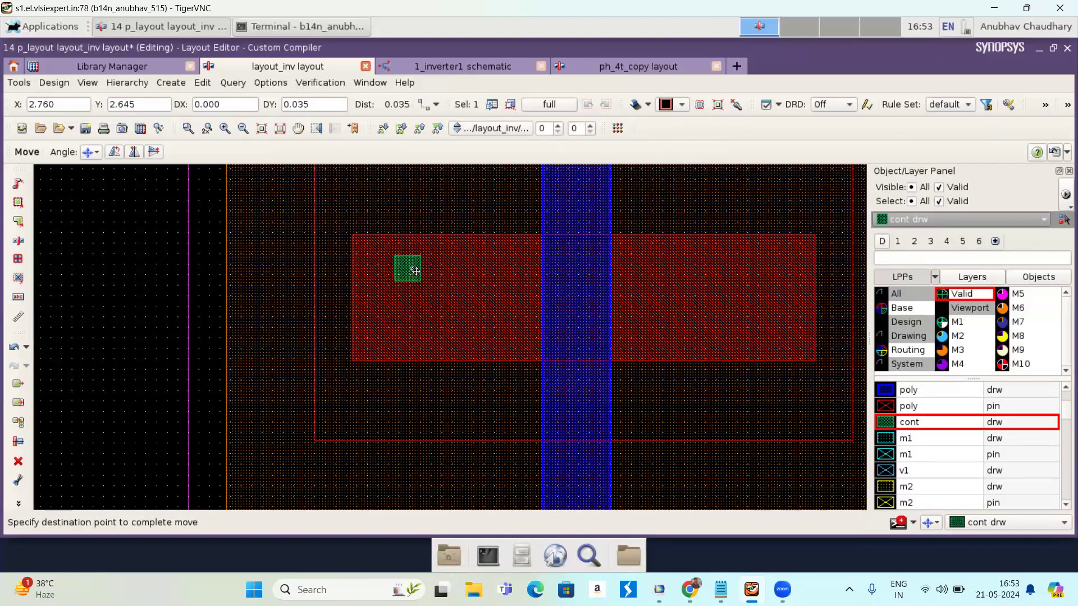
left_click(408, 270)
left_click(408, 271)
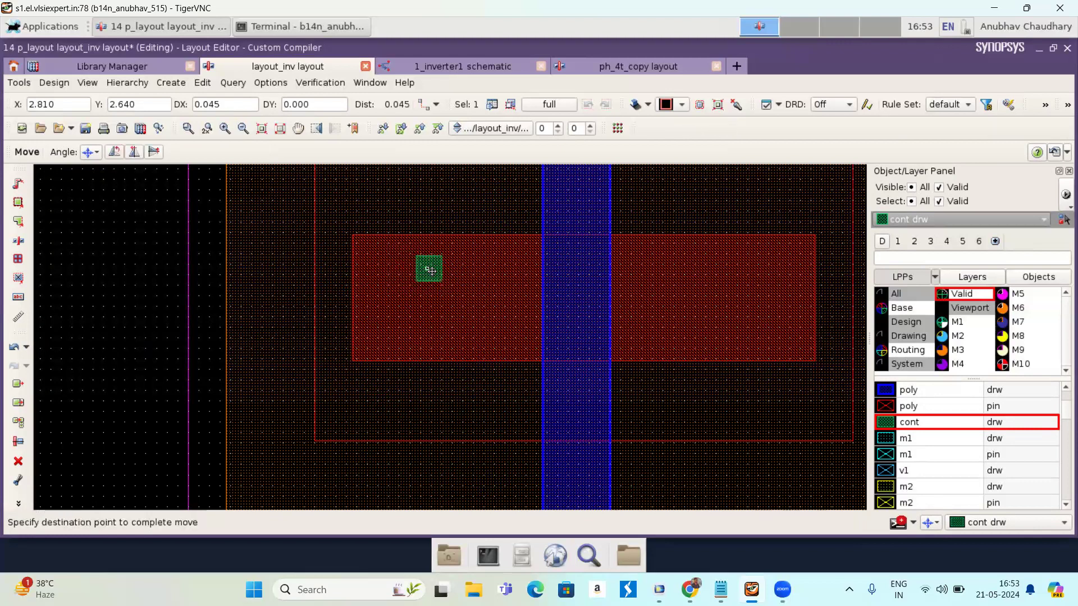
left_click(432, 275)
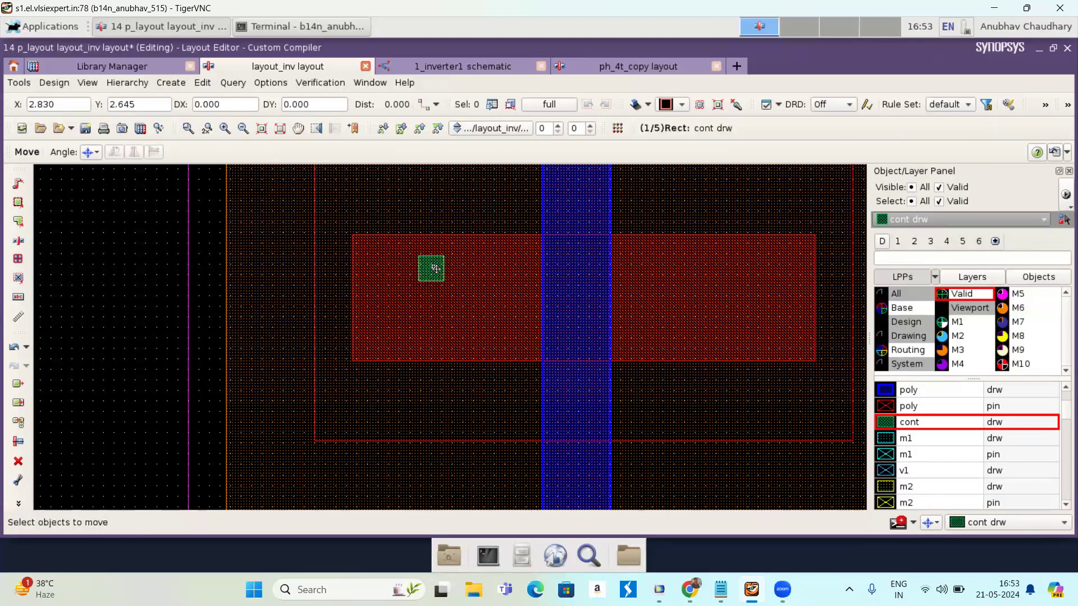
key("Escape")
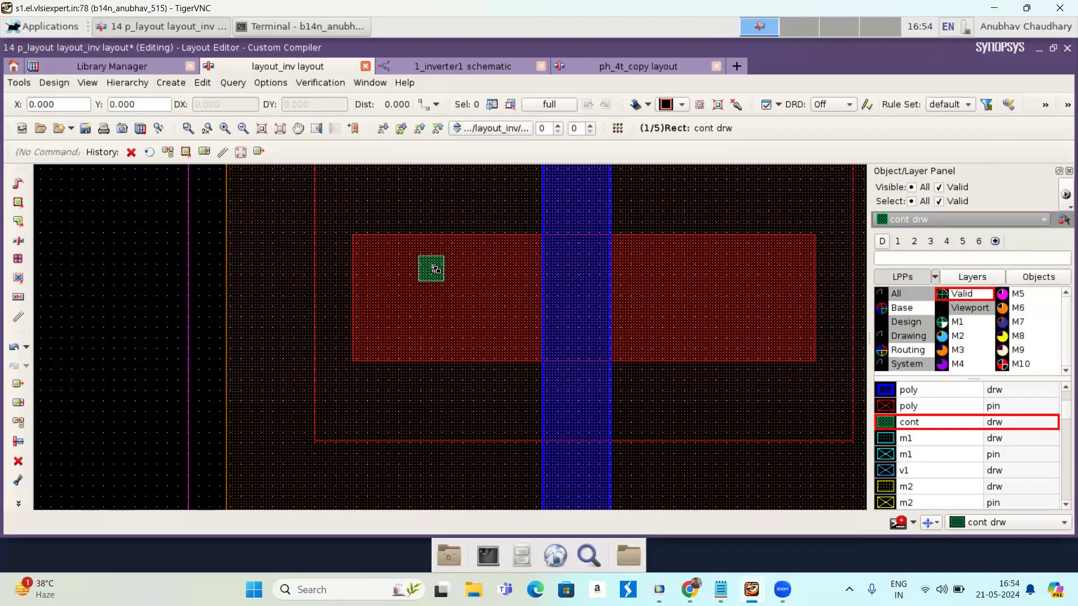
- Copy the contact straight down by about 0.11 within the upper diff rectangle
key("c")
left_click(436, 269)
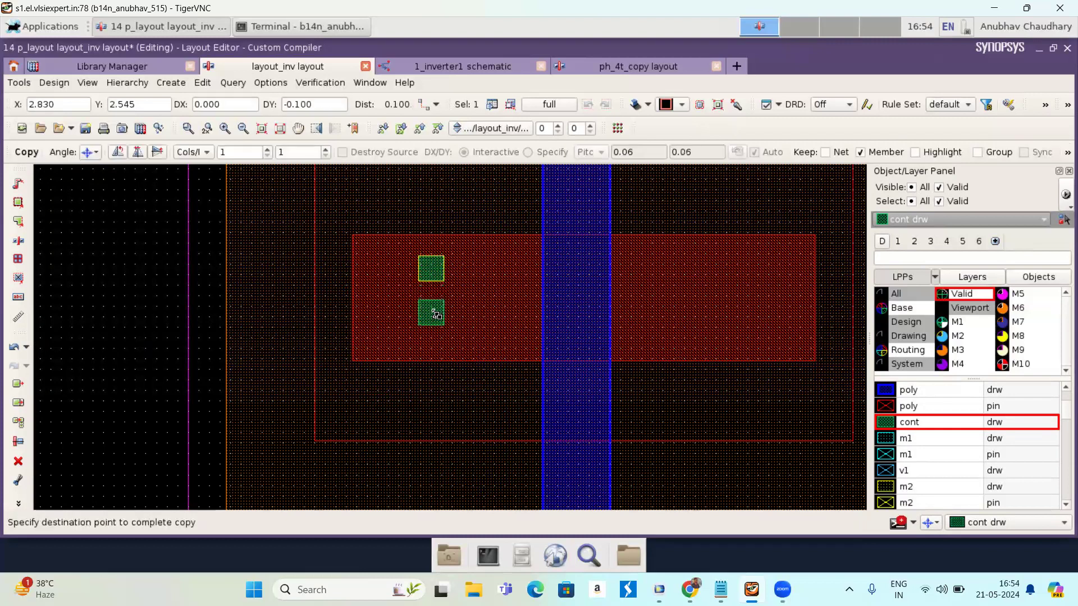
left_click(437, 319)
key("Escape")
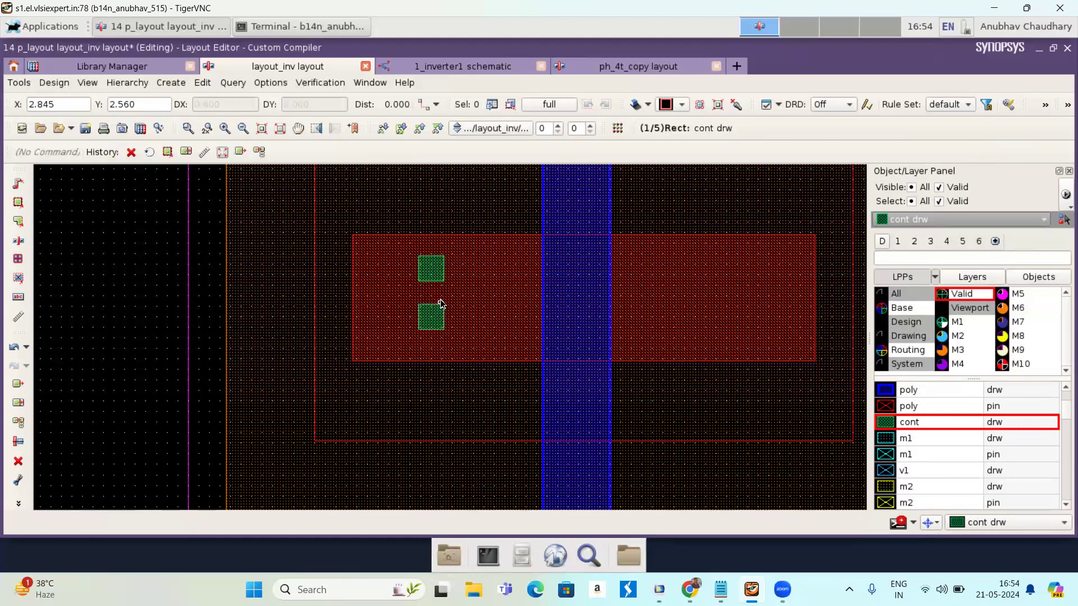
- Draw an m1 drw rectangle about 0.175 wide and 0.84 tall over both contacts, from the upper diff rectangle's lower edge to the upper m1 rail
key("f")
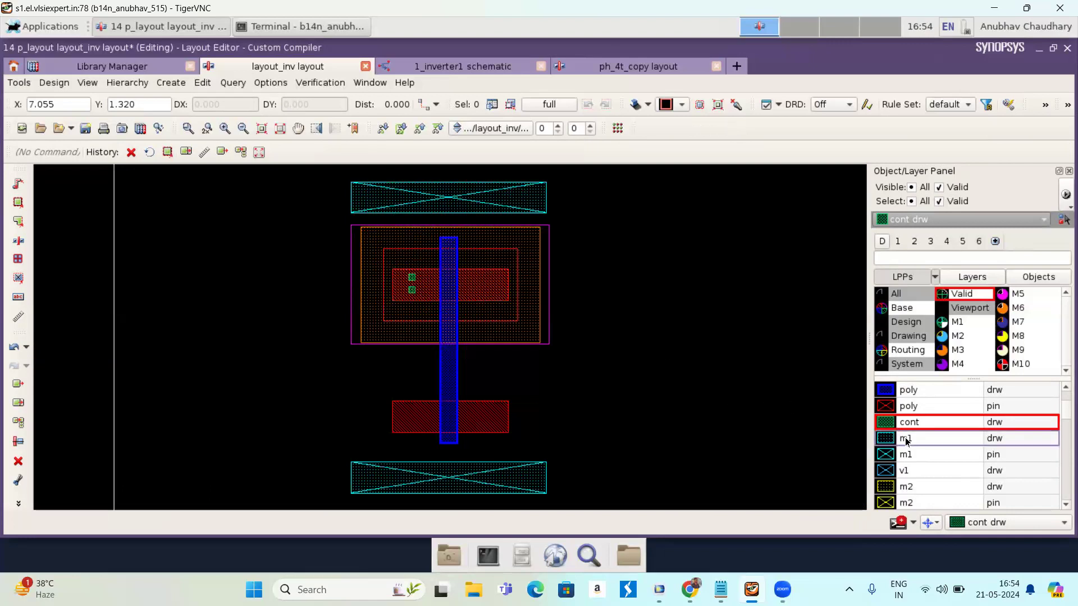
left_click(940, 439)
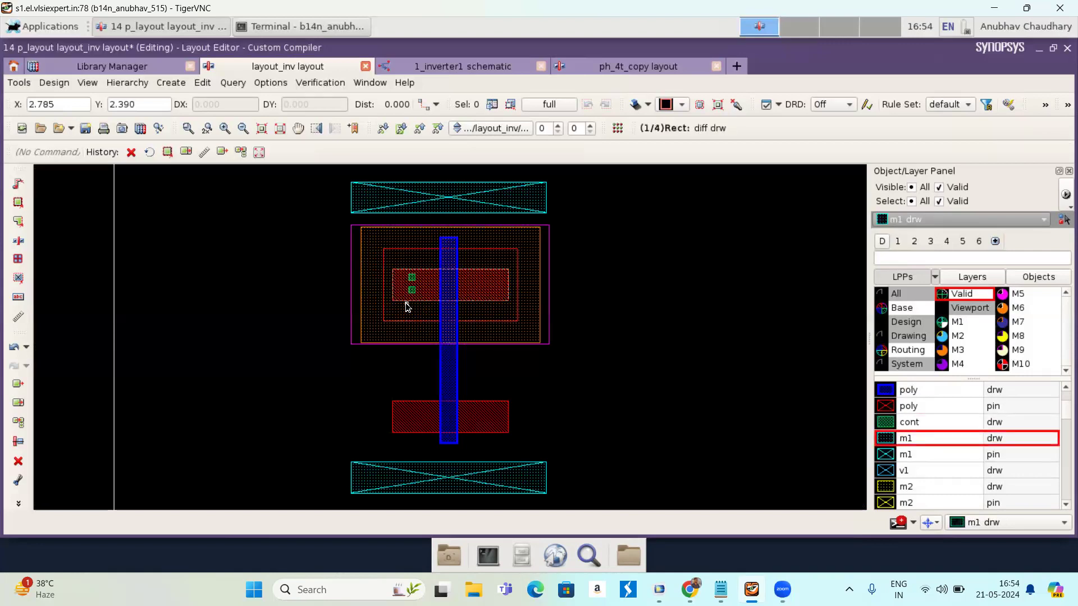
key("r")
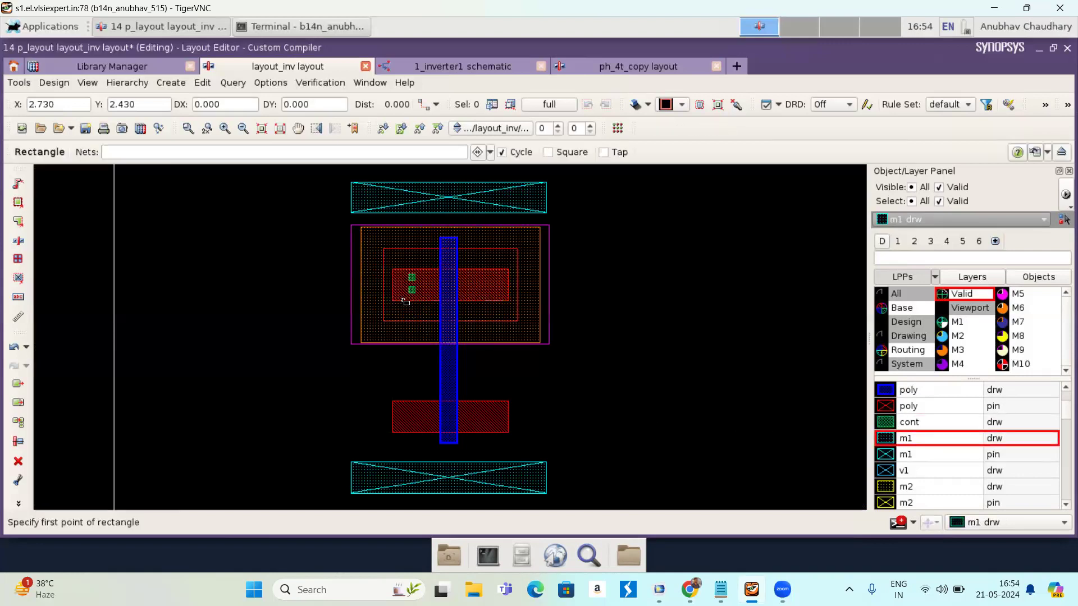
left_click(406, 301)
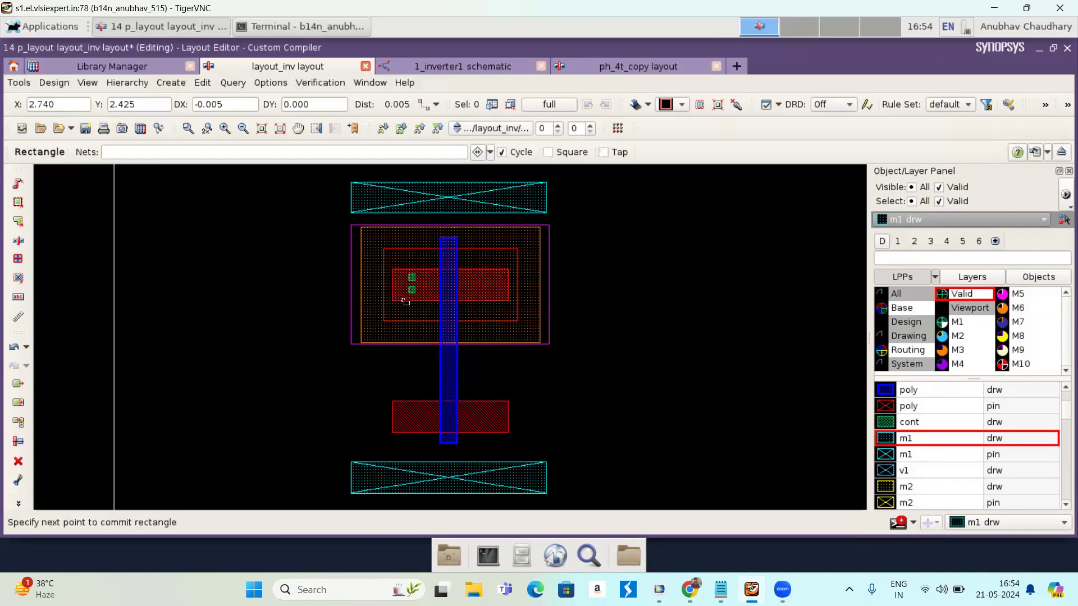
left_click(406, 302)
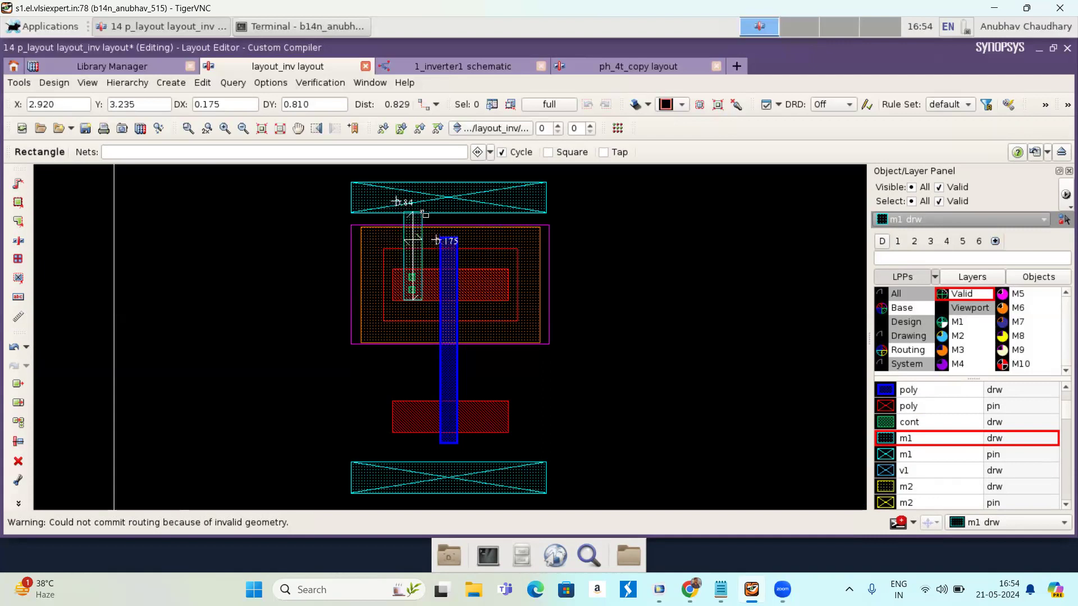
left_click(422, 213)
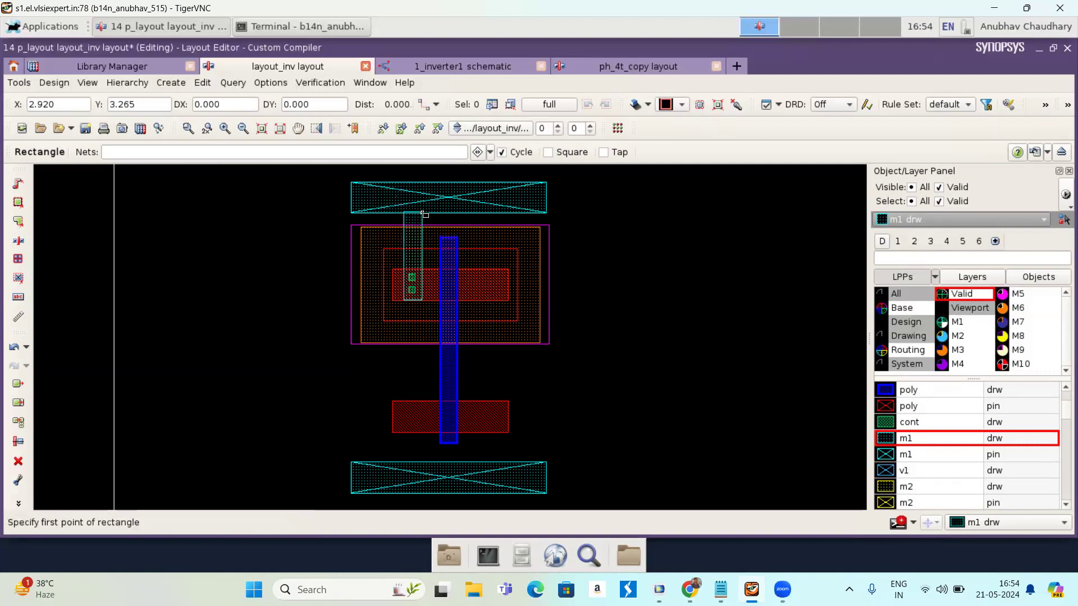
key("Escape")
- Stretch the vertical m1 drw rectangle's top edge down to align with the upper m1 rail's bottom edge
scroll(414, 215, "up", 1)
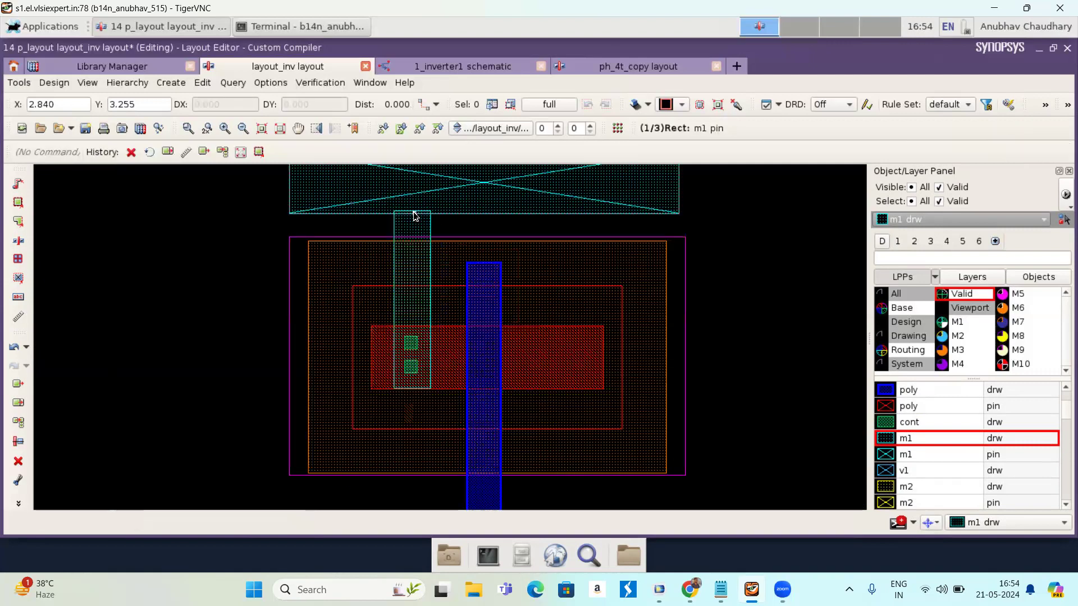
scroll(414, 215, "up", 1)
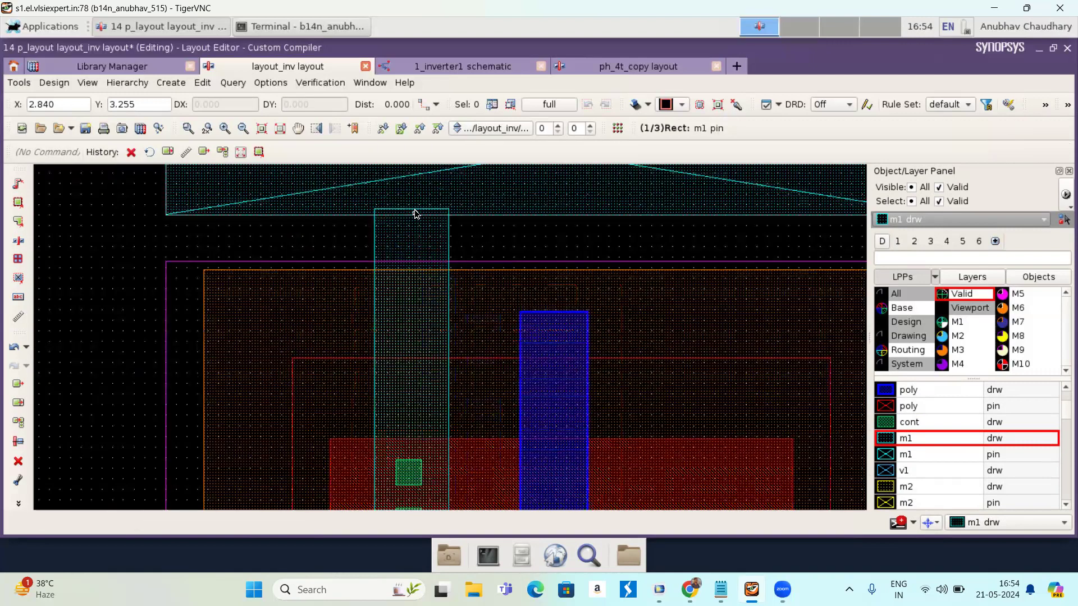
scroll(414, 214, "up", 1)
key("s")
scroll(417, 213, "up", 1)
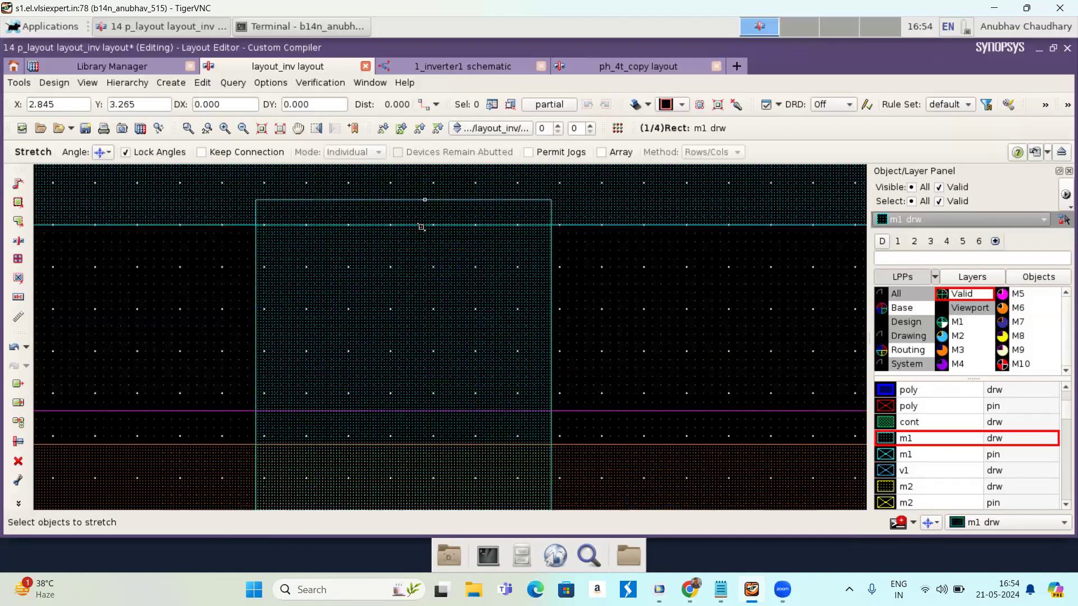
left_click(420, 226)
left_click(419, 227)
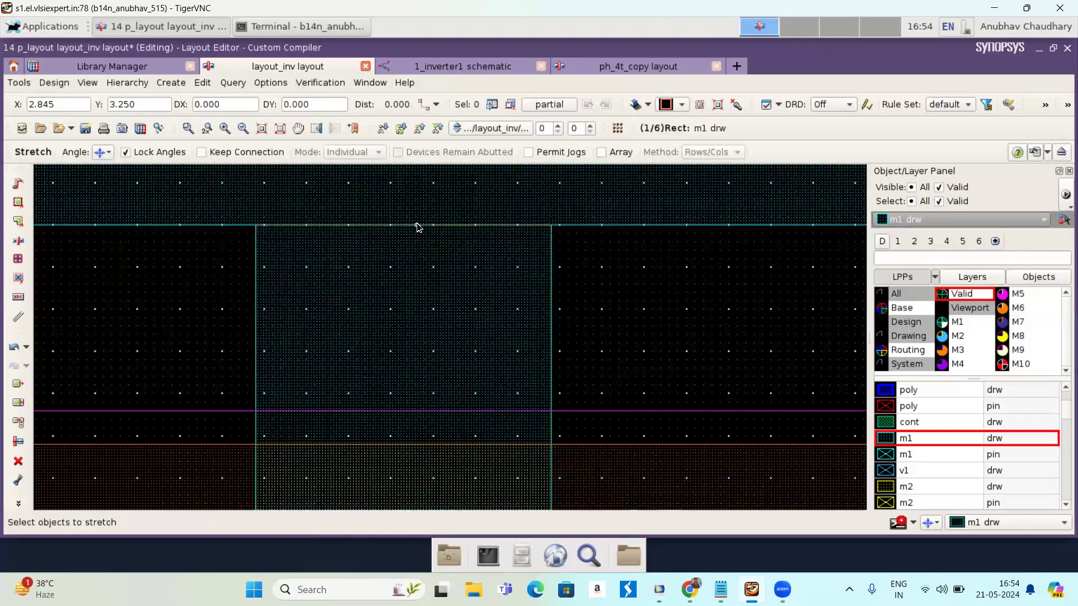
key("Escape")
- Stretch the vertical m1 drw rectangle's bottom edge down to align with the upper diff rectangle's lower edge
key("f")
scroll(408, 299, "up", 1)
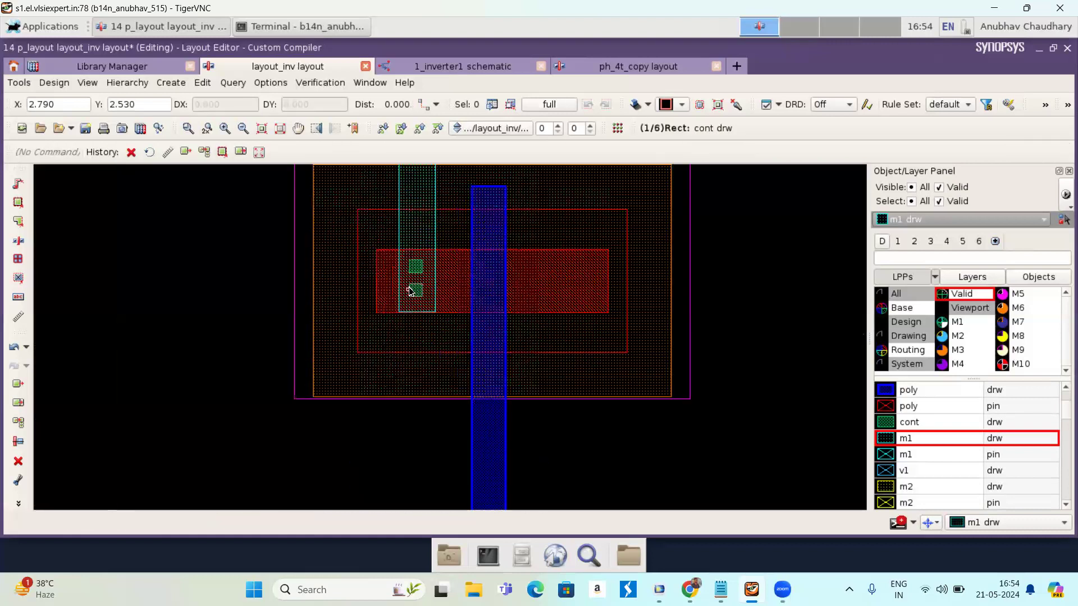
scroll(417, 312, "up", 3)
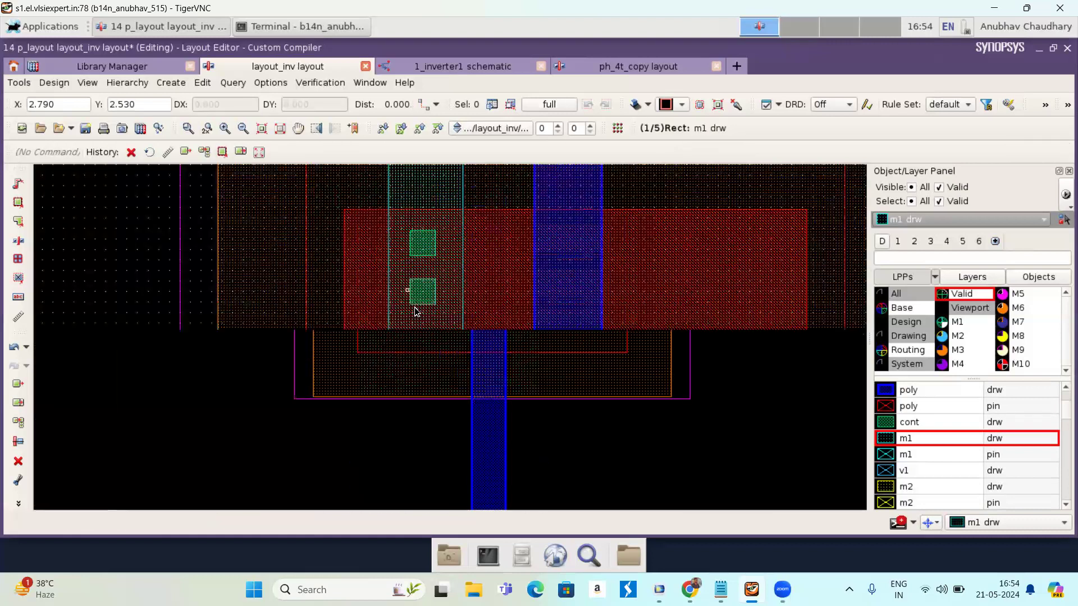
scroll(422, 336, "up", 1)
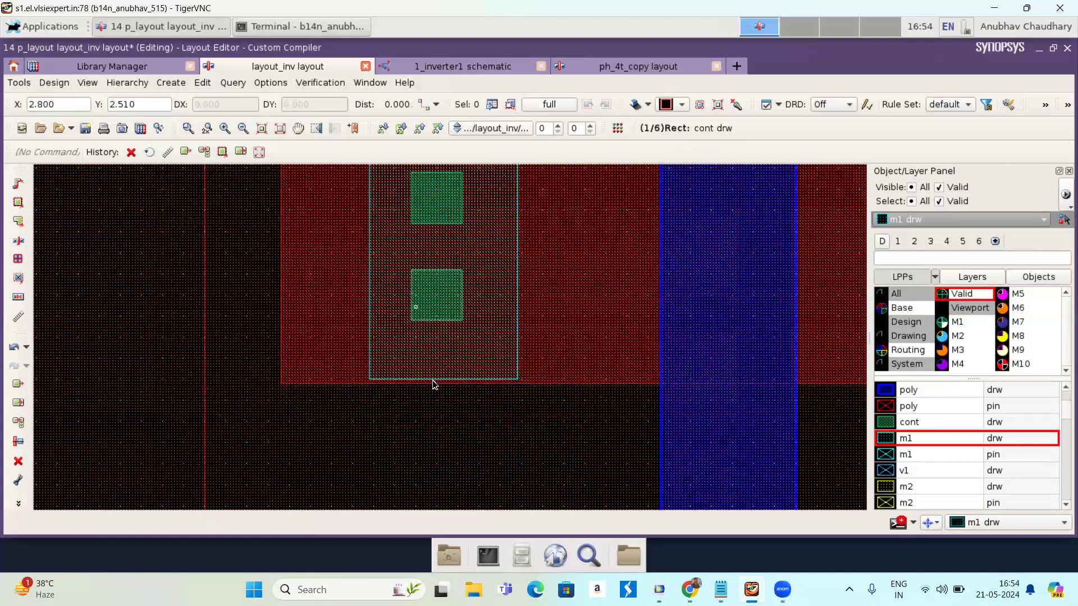
scroll(434, 385, "up", 1)
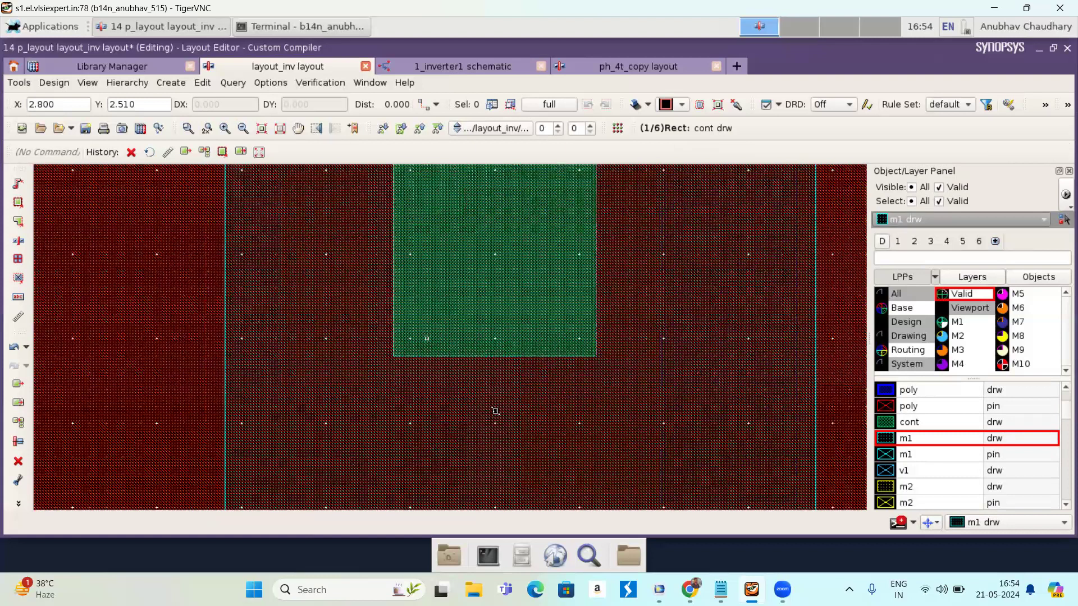
key("s")
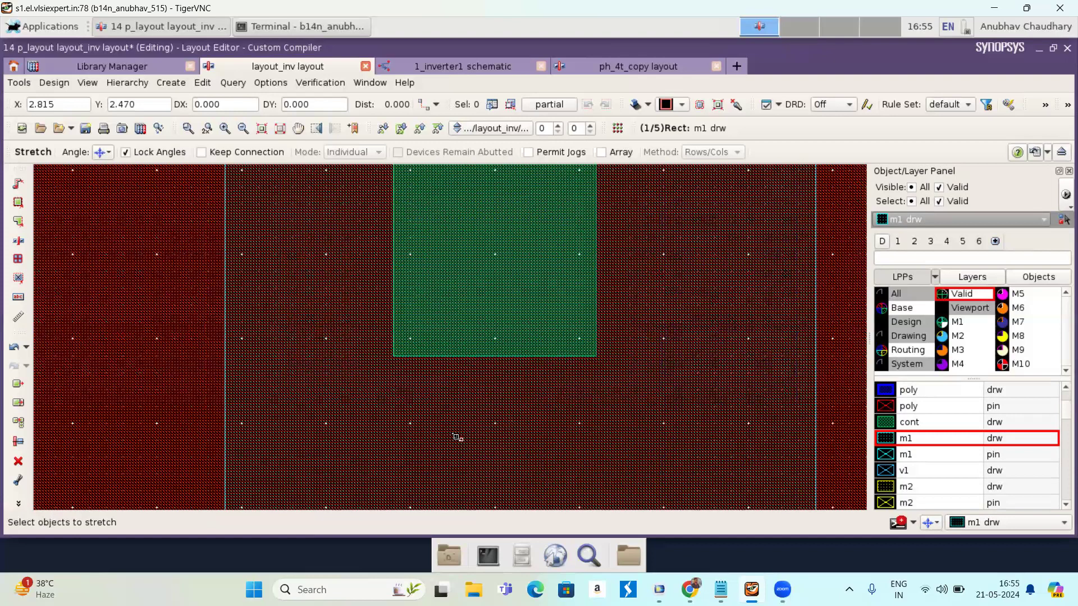
key("f")
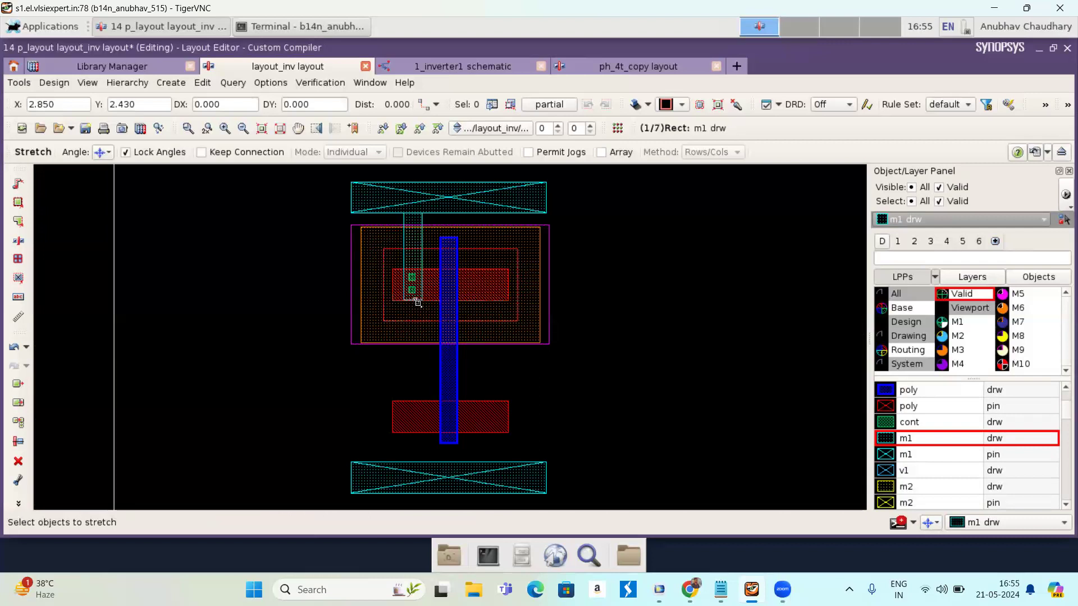
scroll(417, 303, "up", 2)
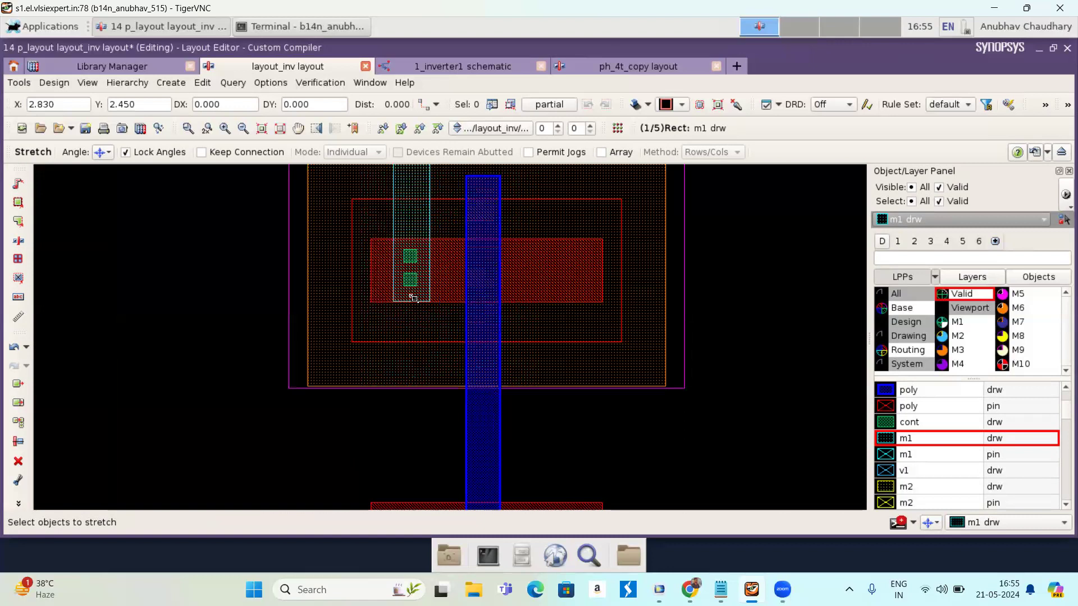
scroll(414, 298, "up", 2)
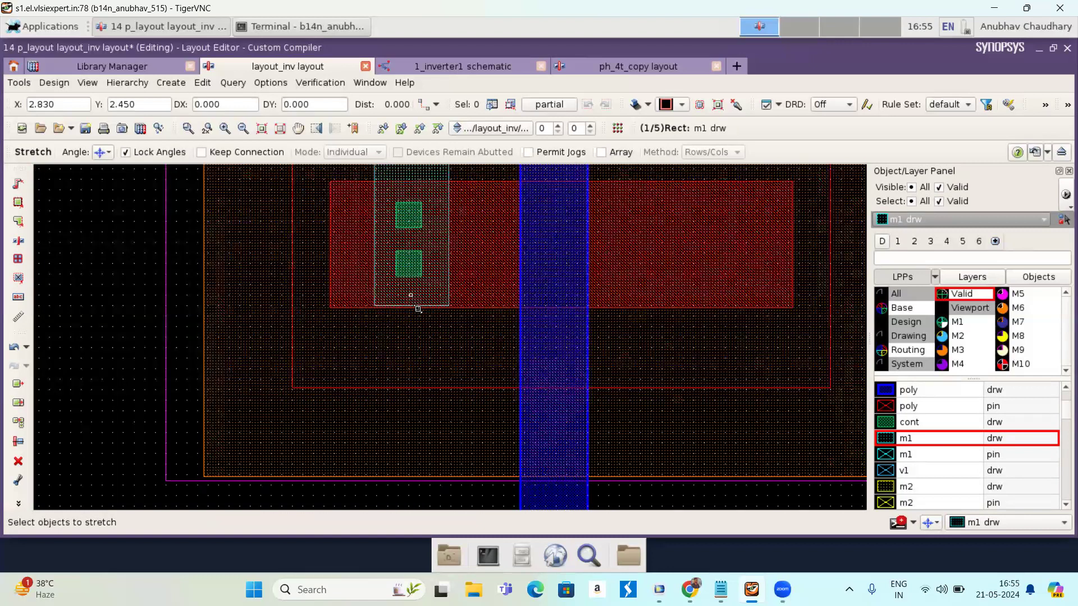
left_click(418, 309)
left_click(418, 312)
key("Escape")
key("f")
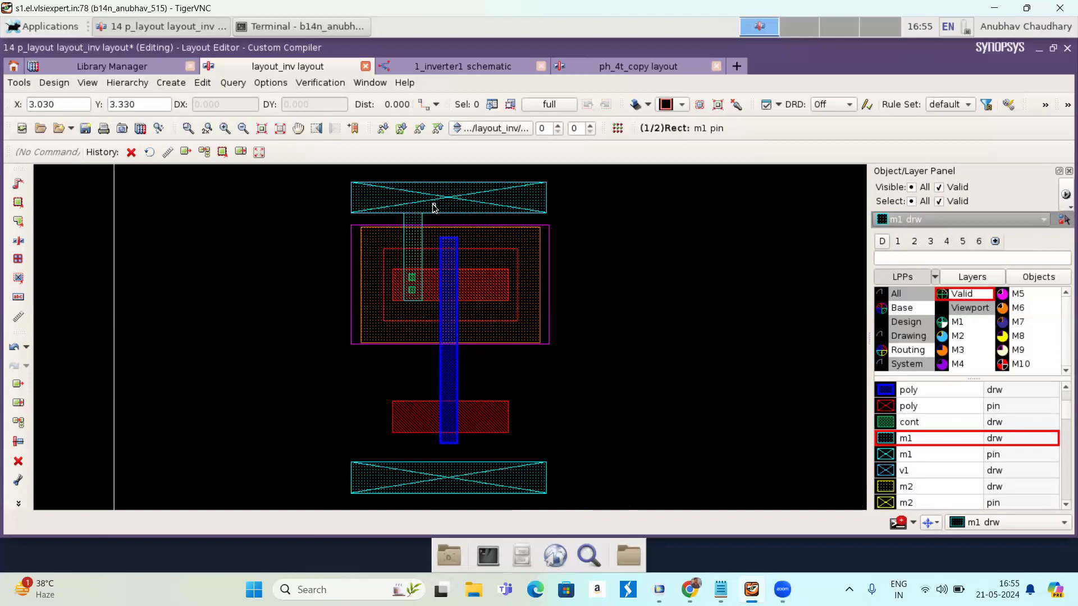
- Place a "vdd" label at the centre of the upper m1 rail
key("l")
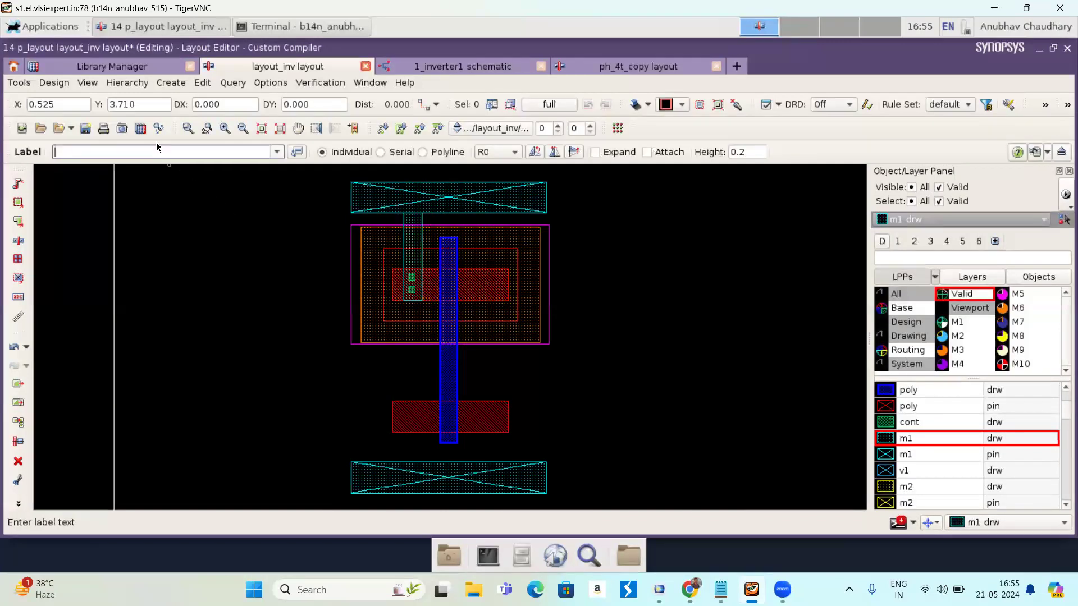
type("dd")
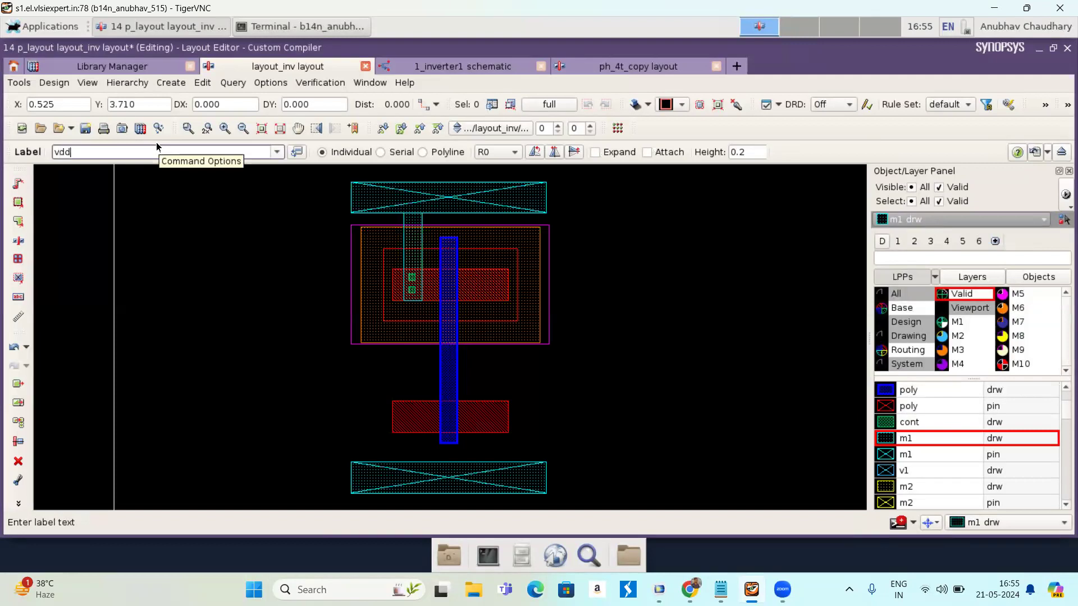
key("Return")
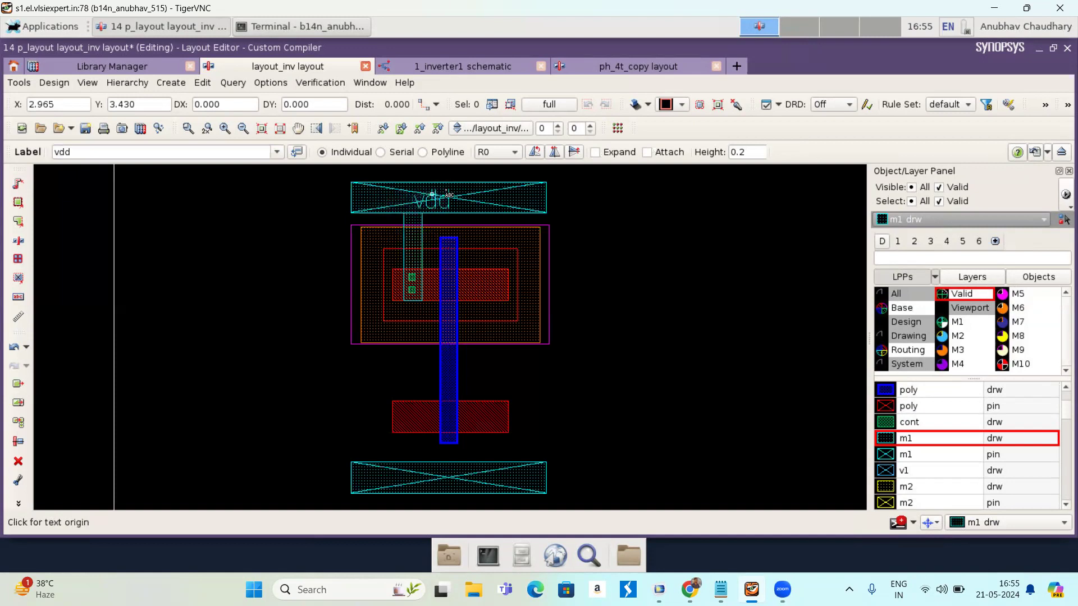
left_click(449, 193)
key("Escape")
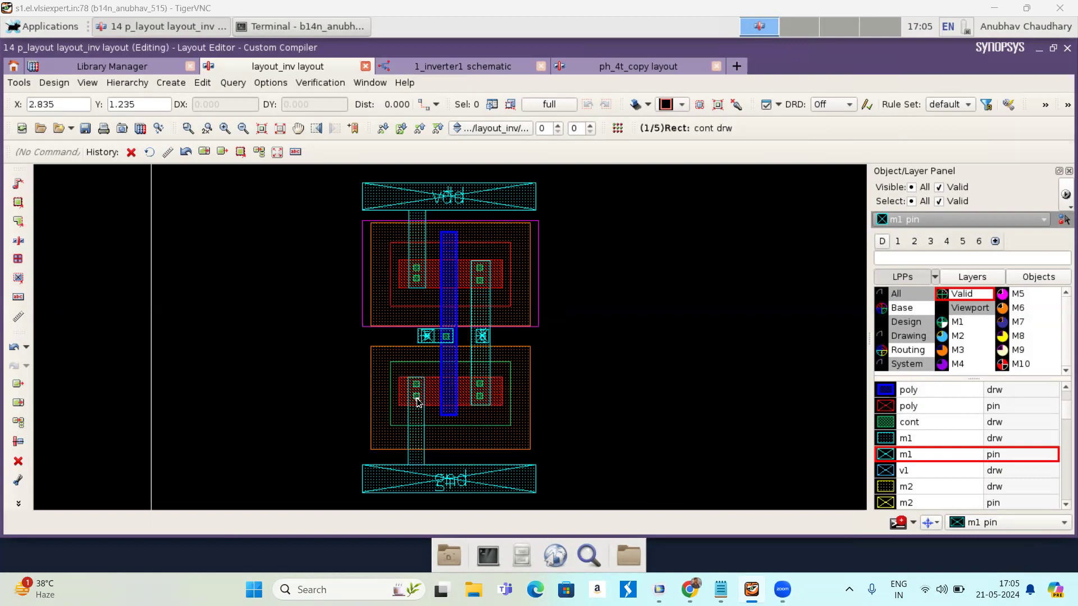
- Examine the lower transistor's contacts and m1 connections, the input and output pins between the transistors, and the whole inverter layout
scroll(417, 400, "up", 2)
scroll(417, 400, "up", 2)
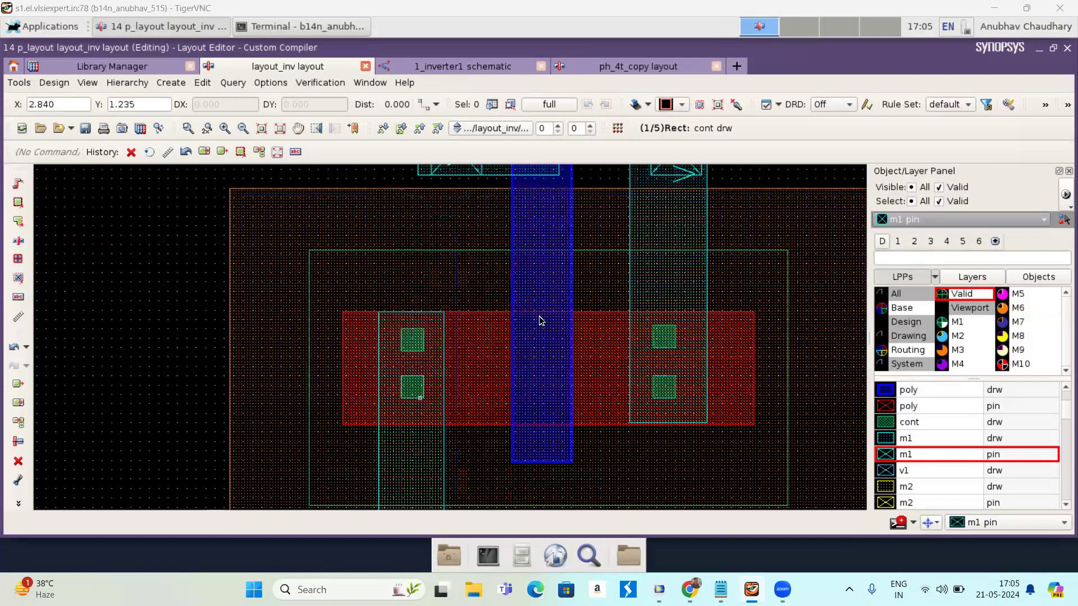
scroll(469, 242, "down", 2)
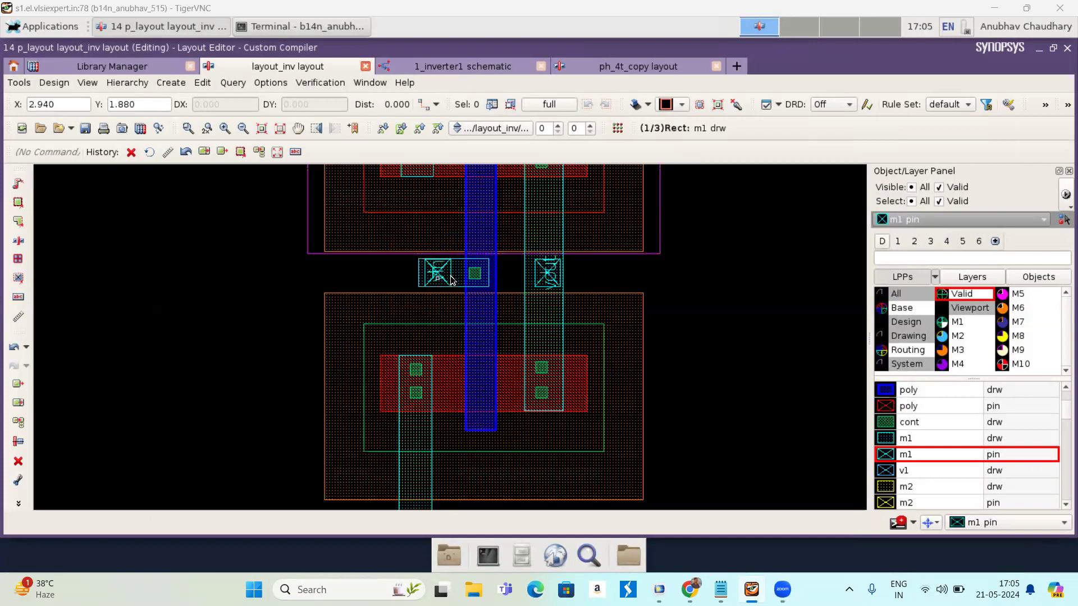
scroll(439, 281, "up", 2)
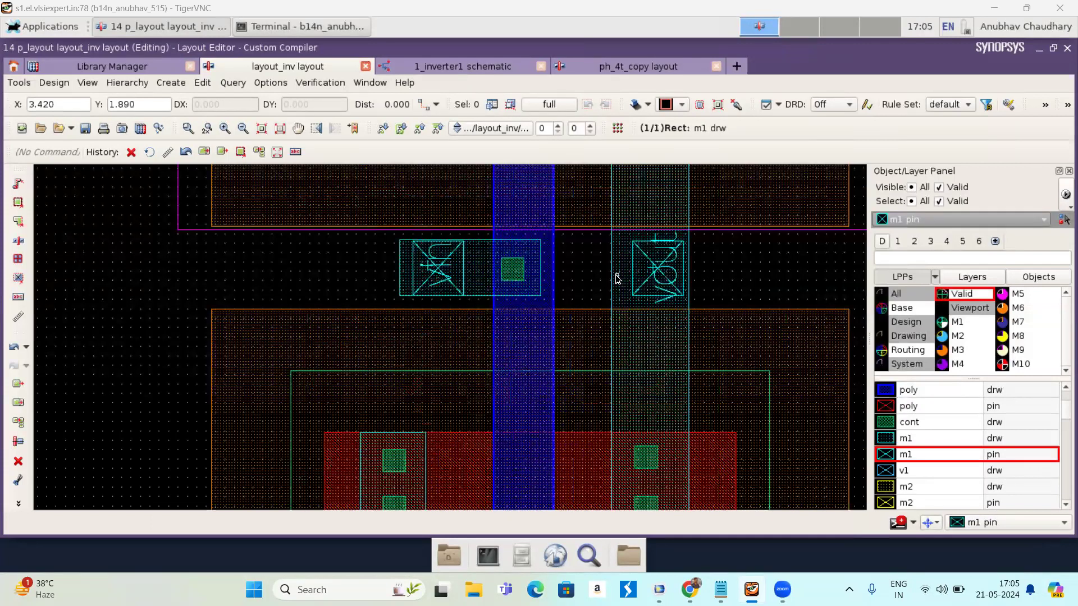
scroll(618, 278, "down", 2)
scroll(619, 276, "down", 2)
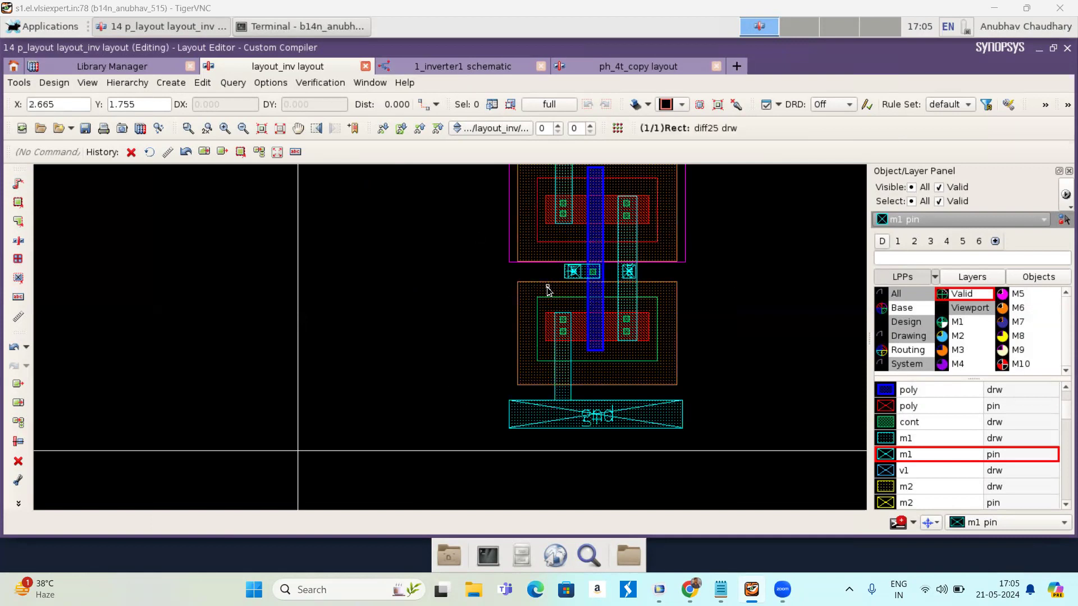
key("f")
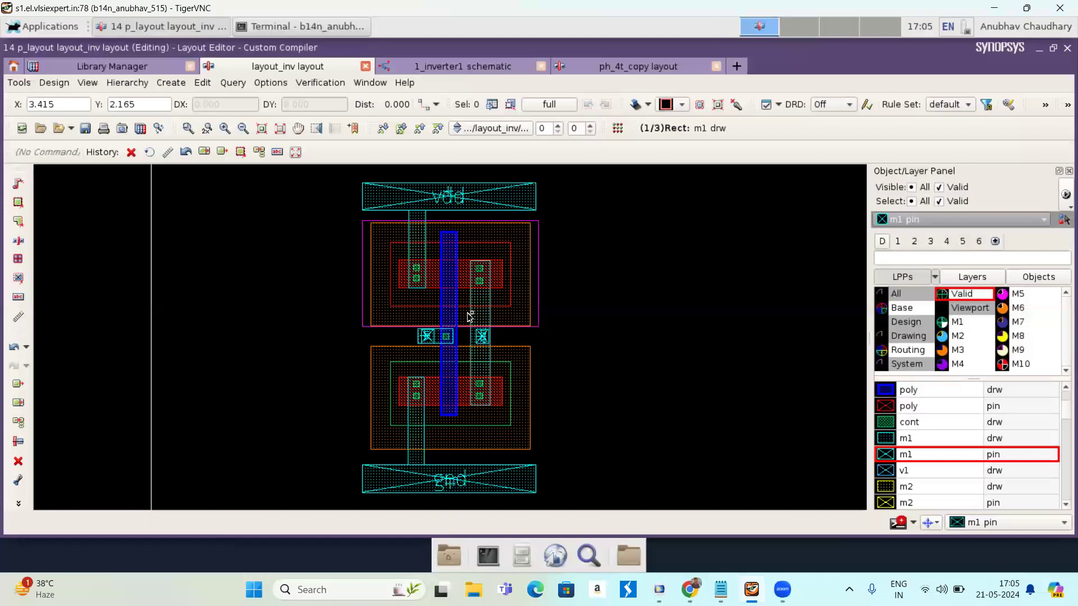